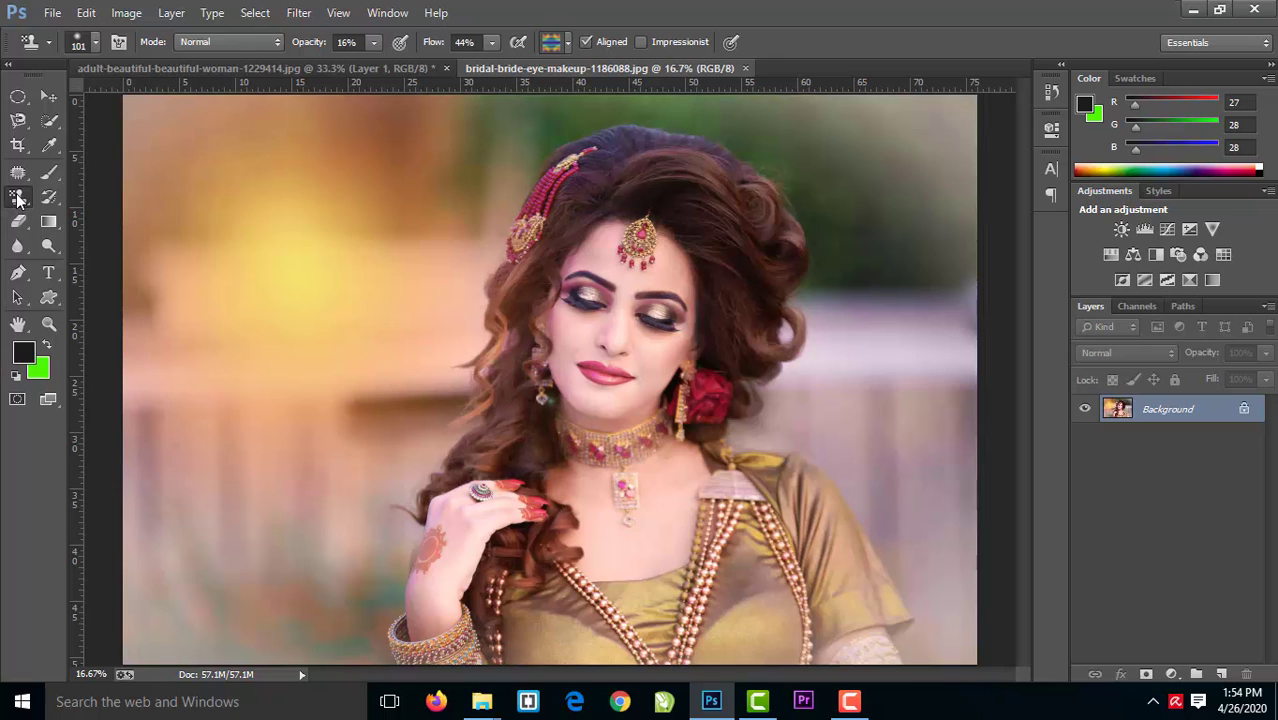
Step: Open the Clone Stamp tool flyout to reveal the Pattern Stamp tool
{"action": "right_click", "coordinate": [18, 196]}
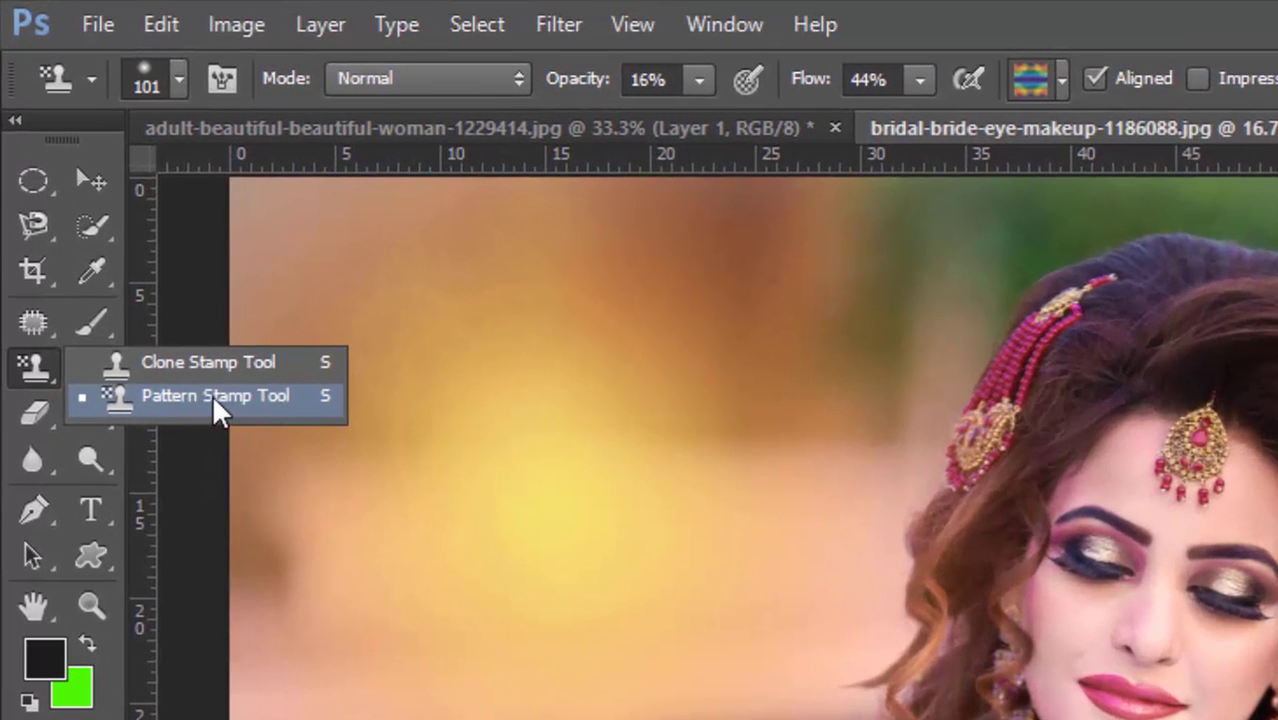
Step: Switch to the Pattern Stamp tool using the pinkish-red stone texture pattern
{"action": "left_click", "coordinate": [212, 394]}
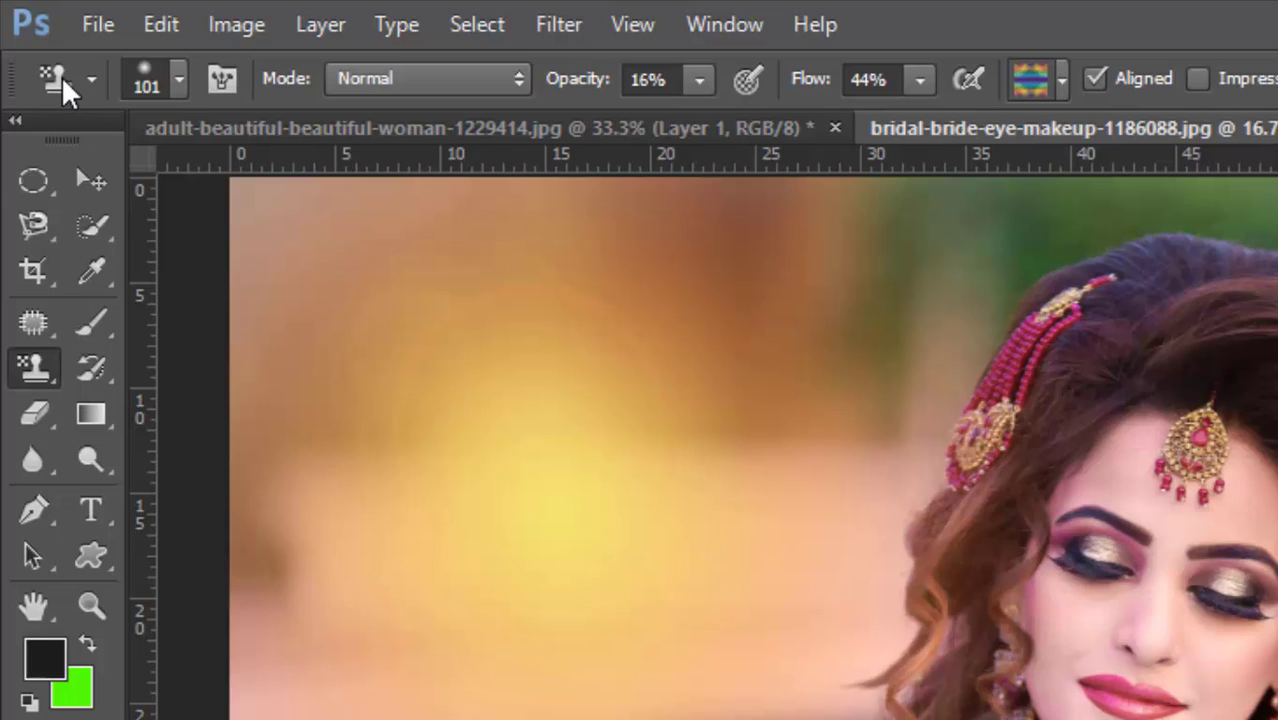
{"action": "left_click", "coordinate": [418, 102]}
{"action": "left_click", "coordinate": [1061, 83]}
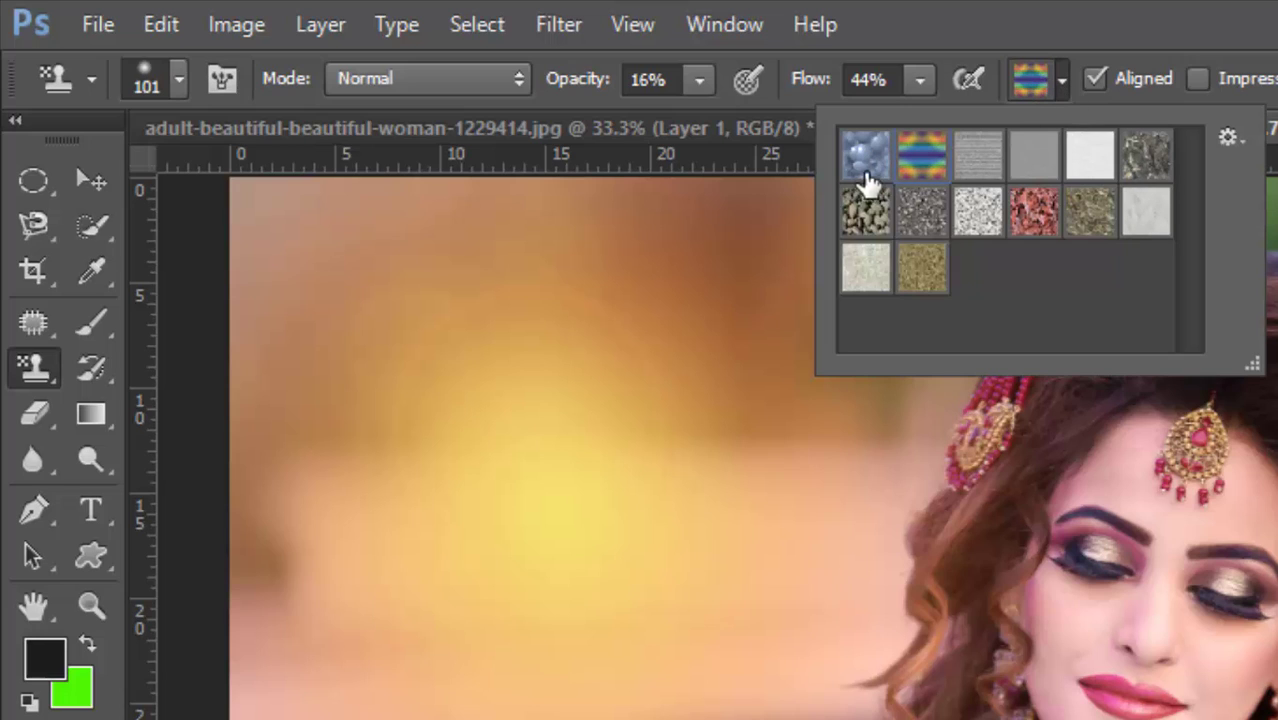
{"action": "double_click", "coordinate": [1040, 215]}
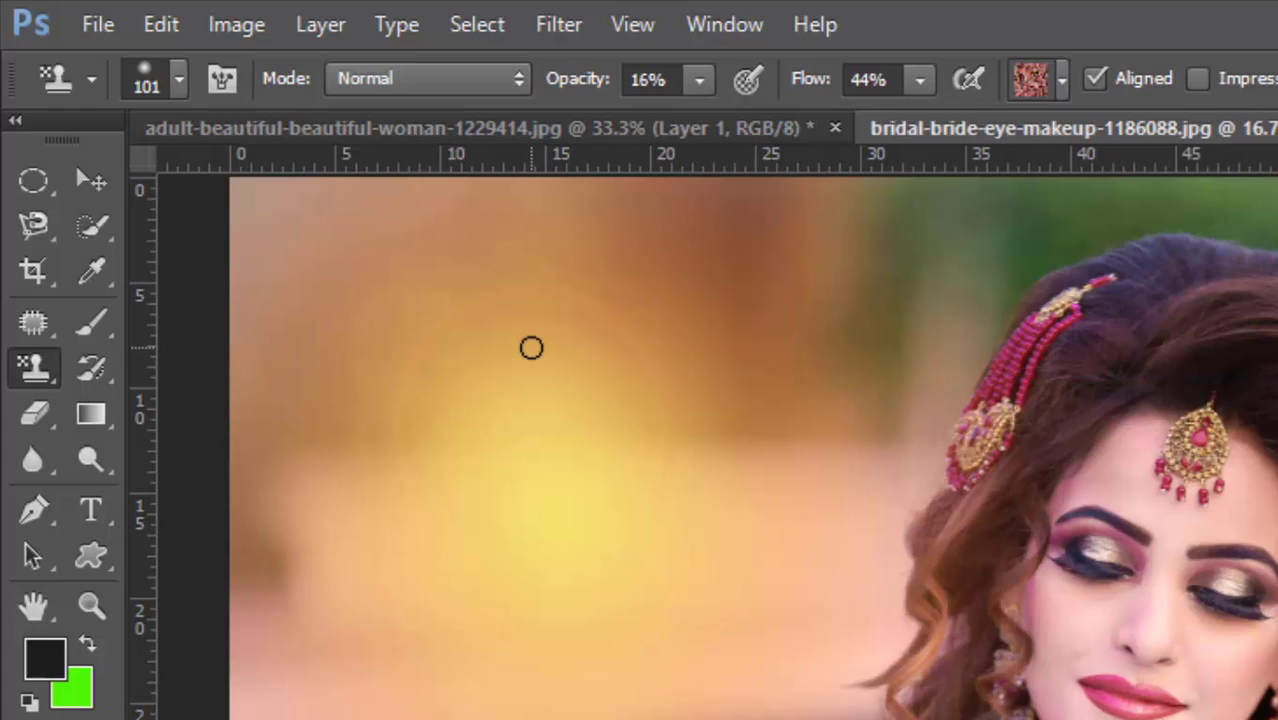
Step: Paint faint texture over the upper-left background, then raise opacity to 100%
{"action": "mouse_move", "coordinate": [531, 347]}
{"action": "left_mouse_down"}
{"action": "mouse_move", "coordinate": [579, 297]}
{"action": "mouse_move", "coordinate": [320, 422]}
{"action": "mouse_move", "coordinate": [440, 279]}
{"action": "mouse_move", "coordinate": [234, 308]}
{"action": "mouse_move", "coordinate": [437, 228]}
{"action": "mouse_move", "coordinate": [245, 277]}
{"action": "mouse_move", "coordinate": [247, 225]}
{"action": "mouse_move", "coordinate": [425, 240]}
{"action": "mouse_move", "coordinate": [565, 214]}
{"action": "mouse_move", "coordinate": [531, 222]}
{"action": "mouse_move", "coordinate": [266, 423]}
{"action": "mouse_move", "coordinate": [242, 411]}
{"action": "mouse_move", "coordinate": [536, 214]}
{"action": "mouse_move", "coordinate": [525, 208]}
{"action": "mouse_move", "coordinate": [543, 187]}
{"action": "left_mouse_up"}
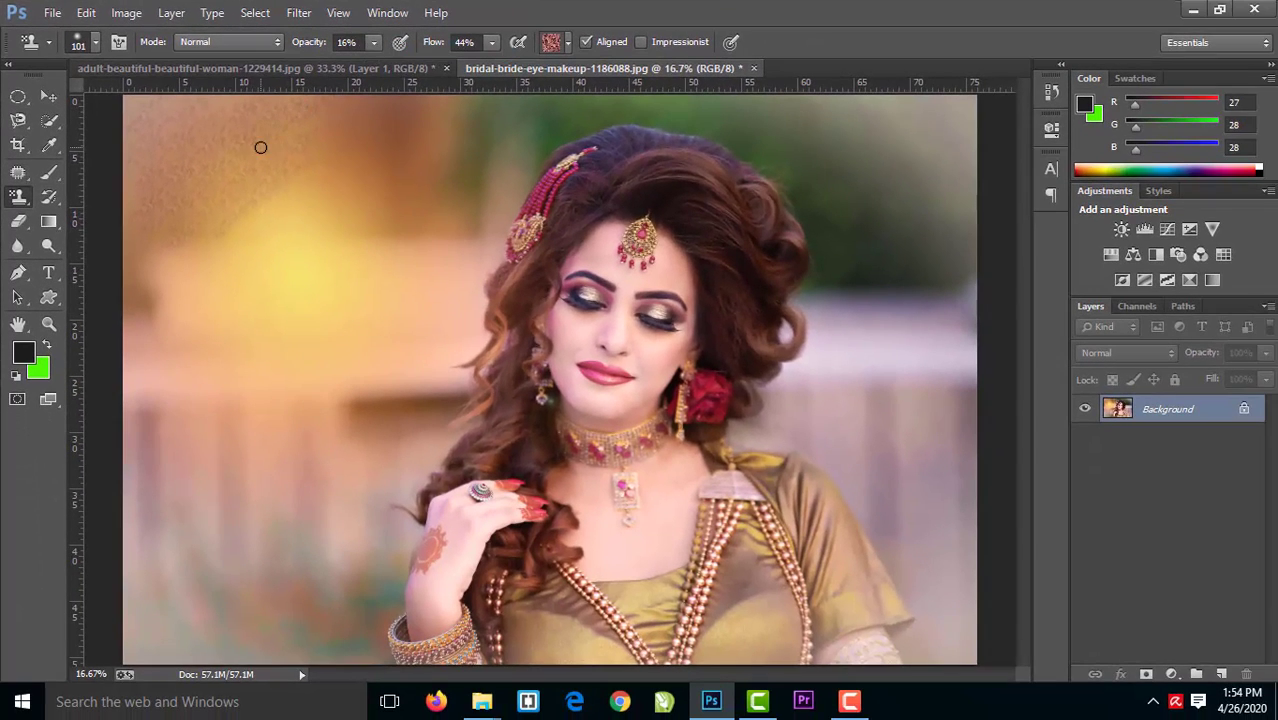
{"action": "left_click", "coordinate": [373, 42]}
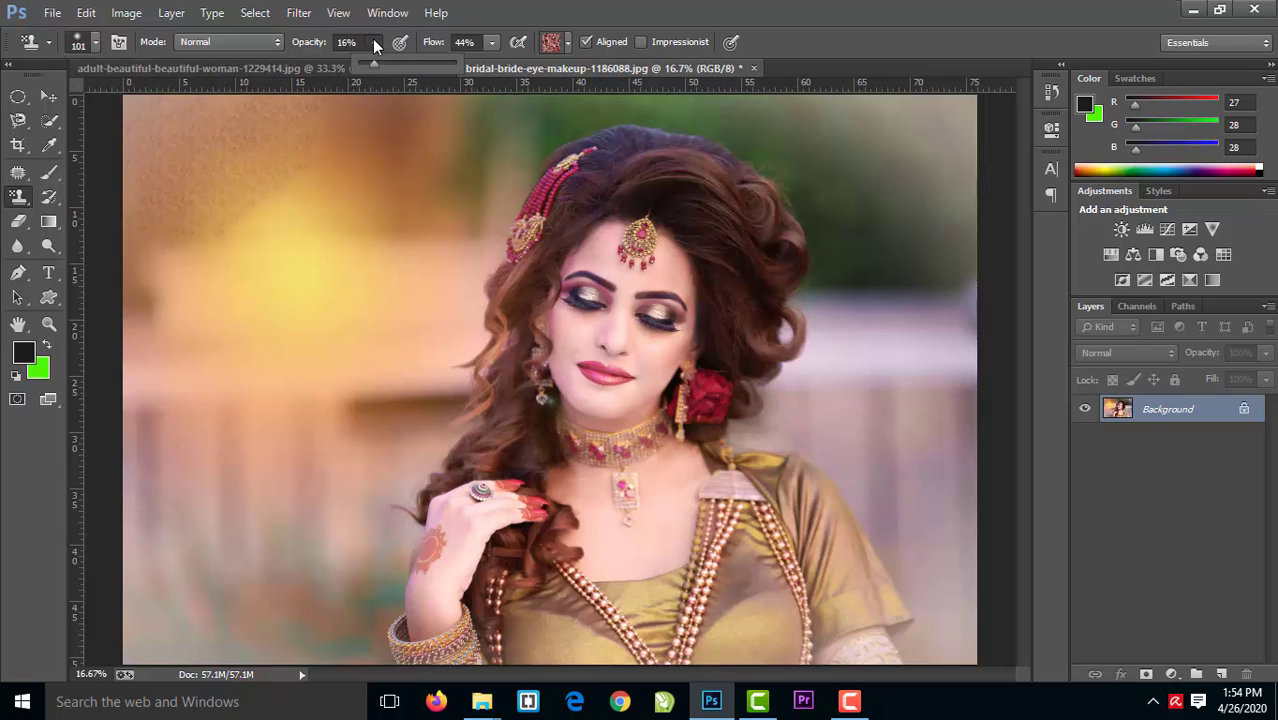
{"action": "left_click_drag", "start_coordinate": [373, 63], "coordinate": [457, 66]}
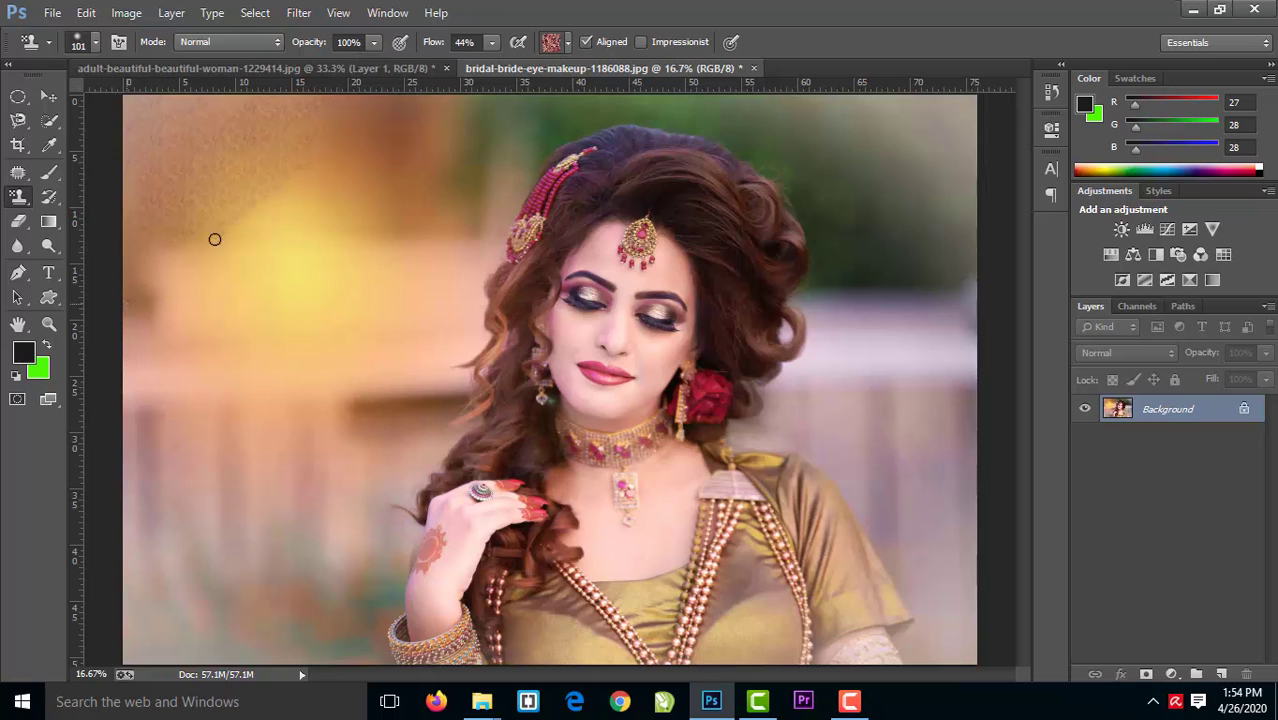
Step: Paint a thick diagonal pink-textured stroke across the upper left
{"action": "left_click_drag", "start_coordinate": [130, 298], "coordinate": [400, 124]}
{"action": "left_click_drag", "start_coordinate": [247, 212], "coordinate": [209, 272]}
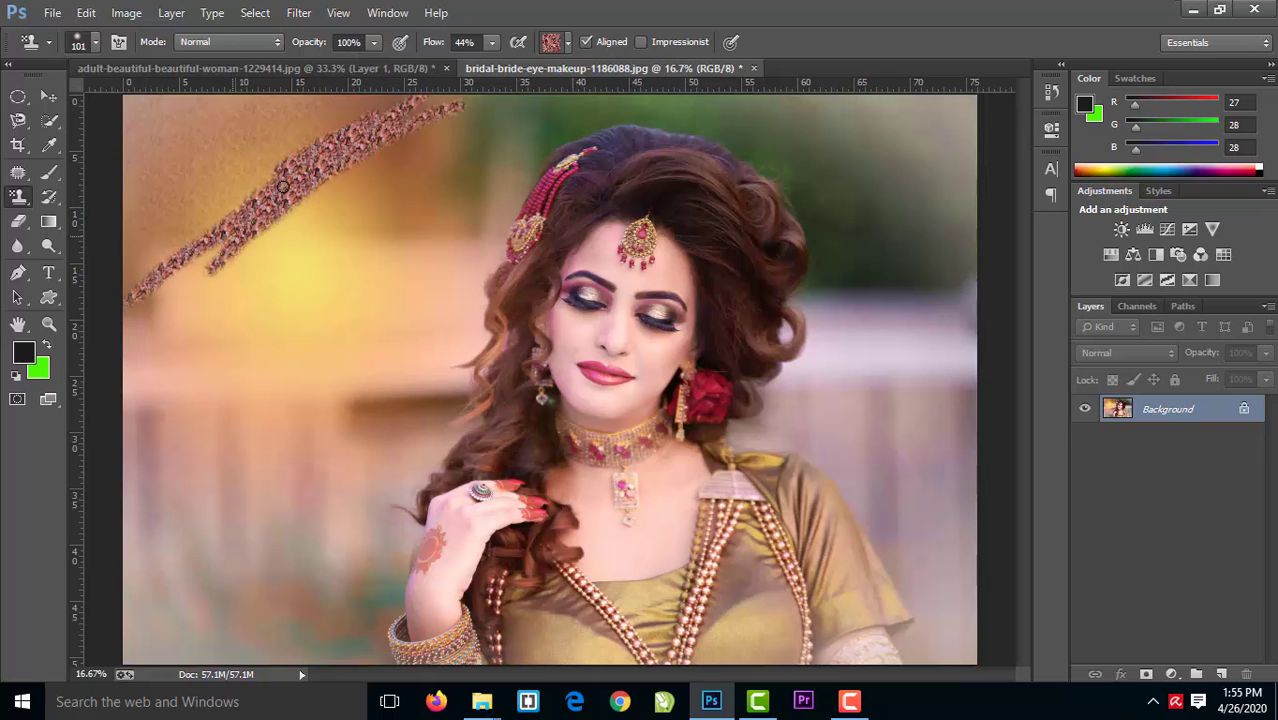
{"action": "left_click_drag", "start_coordinate": [209, 272], "coordinate": [141, 307]}
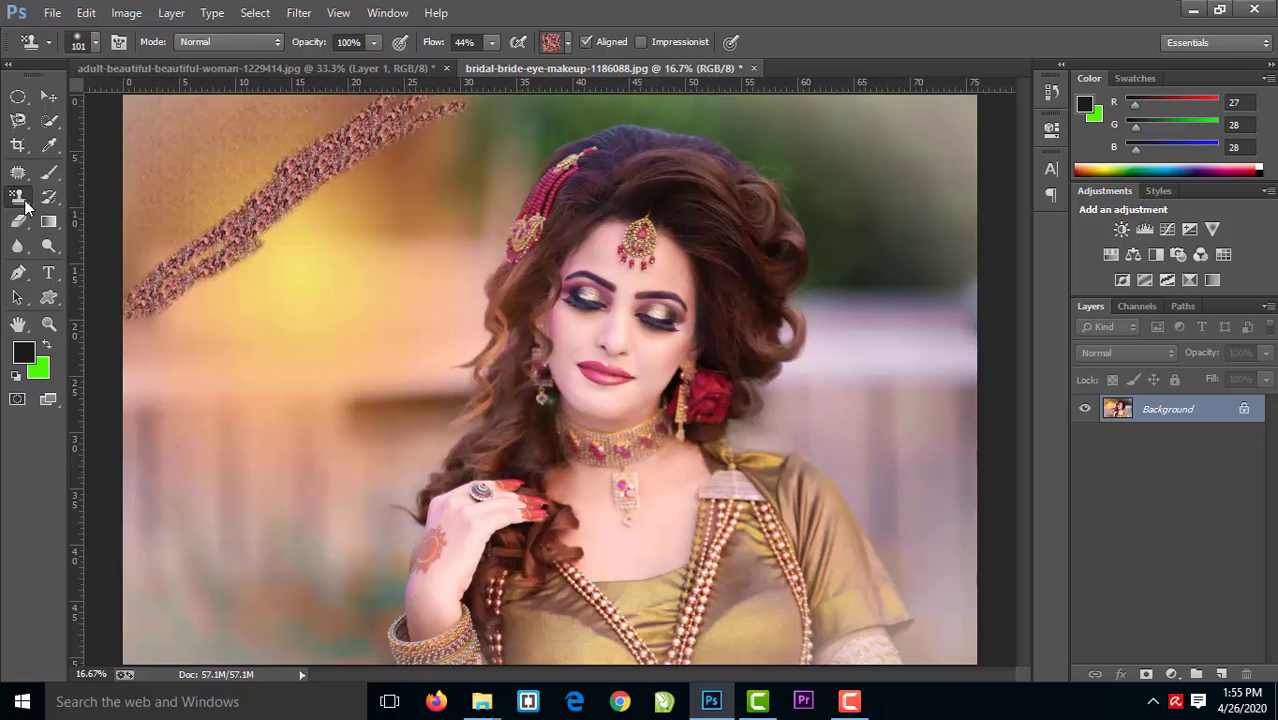
Step: Select the stone texture pattern
{"action": "left_click", "coordinate": [566, 42]}
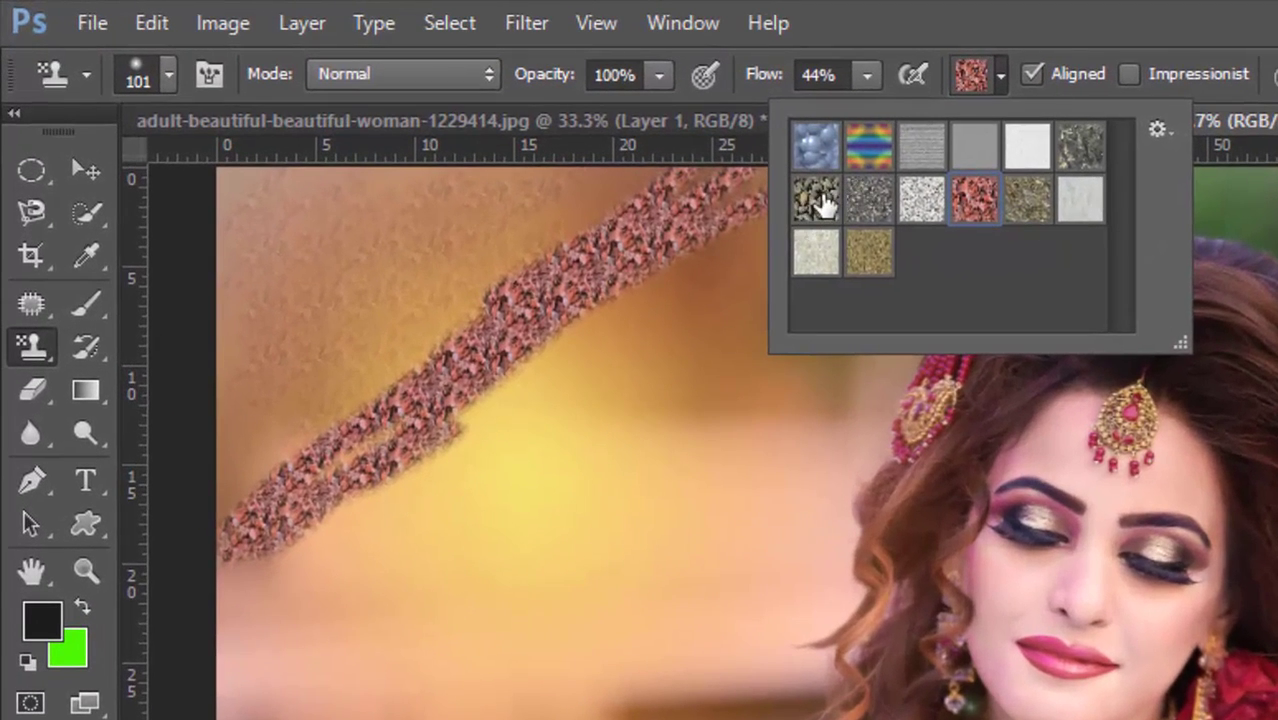
{"action": "left_click", "coordinate": [820, 200]}
{"action": "double_click", "coordinate": [820, 200]}
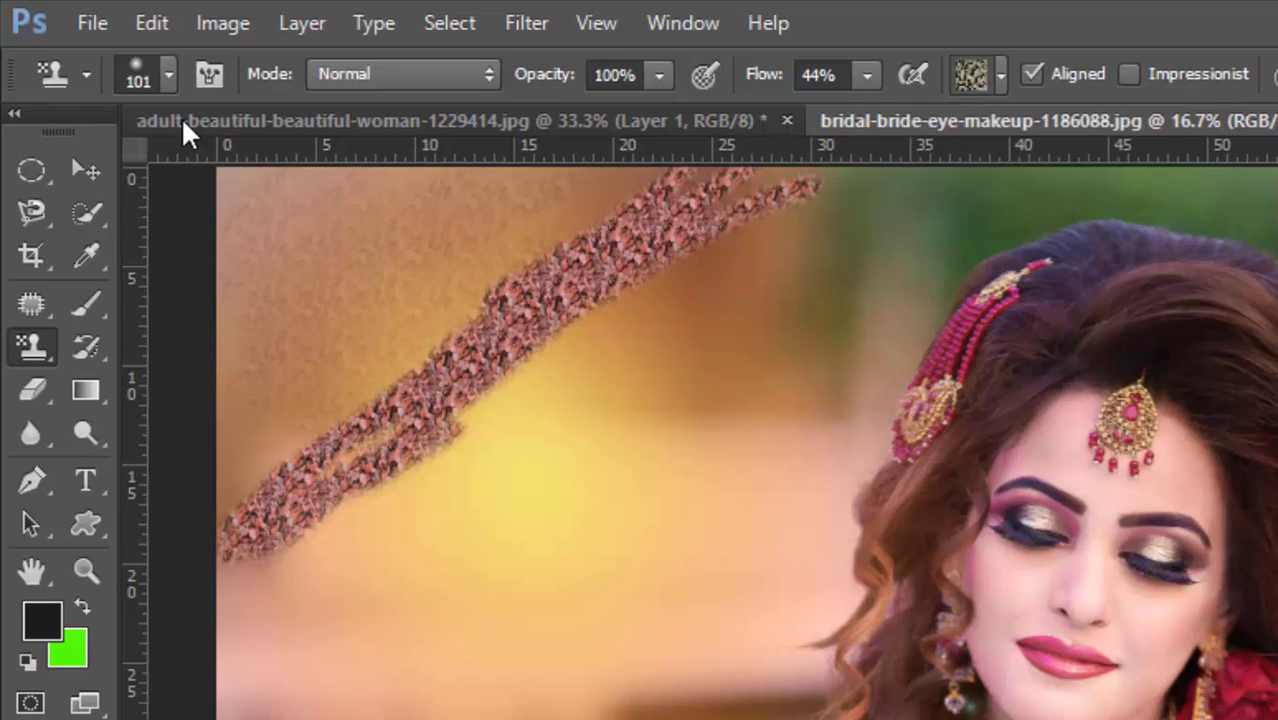
Step: Set the brush to 191 px and paint a wide band below the pink stroke
{"action": "left_click", "coordinate": [166, 74]}
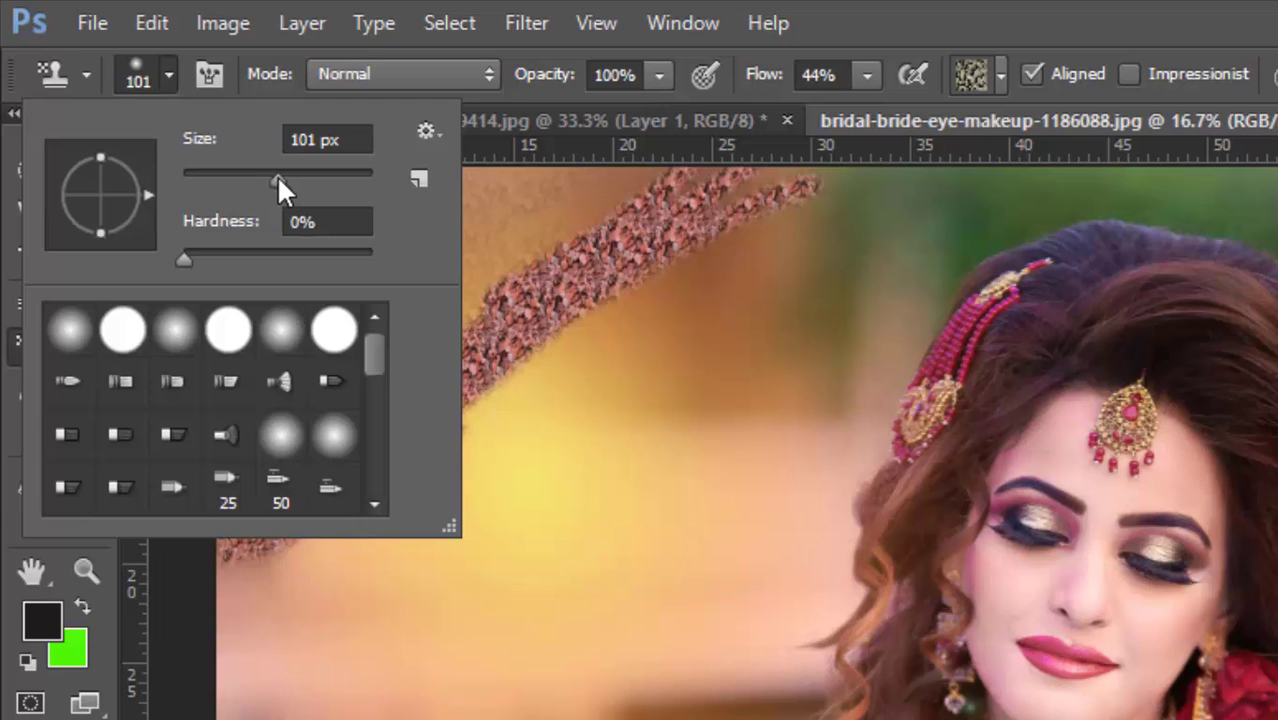
{"action": "left_click_drag", "start_coordinate": [280, 188], "coordinate": [314, 188]}
{"action": "left_click", "coordinate": [547, 388]}
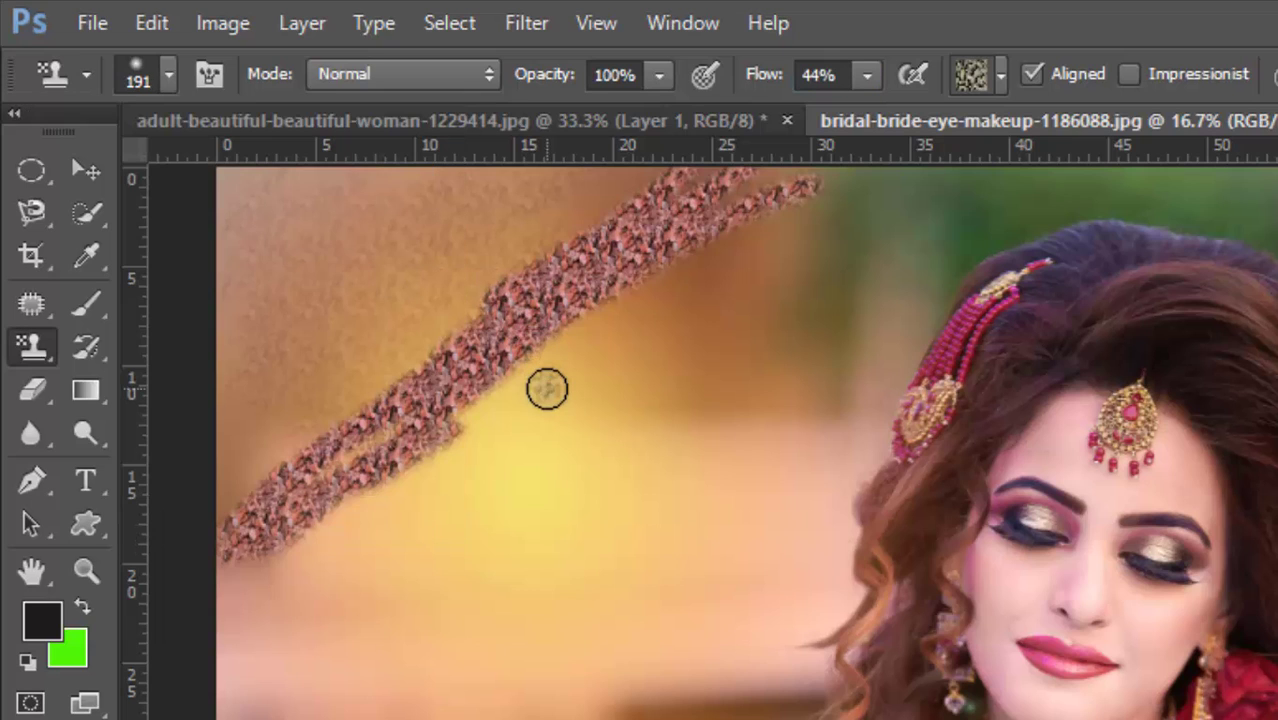
{"action": "mouse_move", "coordinate": [547, 388]}
{"action": "left_mouse_down"}
{"action": "mouse_move", "coordinate": [367, 507]}
{"action": "mouse_move", "coordinate": [228, 622]}
{"action": "mouse_move", "coordinate": [217, 576]}
{"action": "mouse_move", "coordinate": [205, 690]}
{"action": "mouse_move", "coordinate": [496, 466]}
{"action": "mouse_move", "coordinate": [660, 370]}
{"action": "mouse_move", "coordinate": [425, 498]}
{"action": "mouse_move", "coordinate": [568, 354]}
{"action": "mouse_move", "coordinate": [770, 200]}
{"action": "mouse_move", "coordinate": [587, 389]}
{"action": "mouse_move", "coordinate": [826, 211]}
{"action": "mouse_move", "coordinate": [590, 446]}
{"action": "mouse_move", "coordinate": [360, 610]}
{"action": "left_mouse_up"}
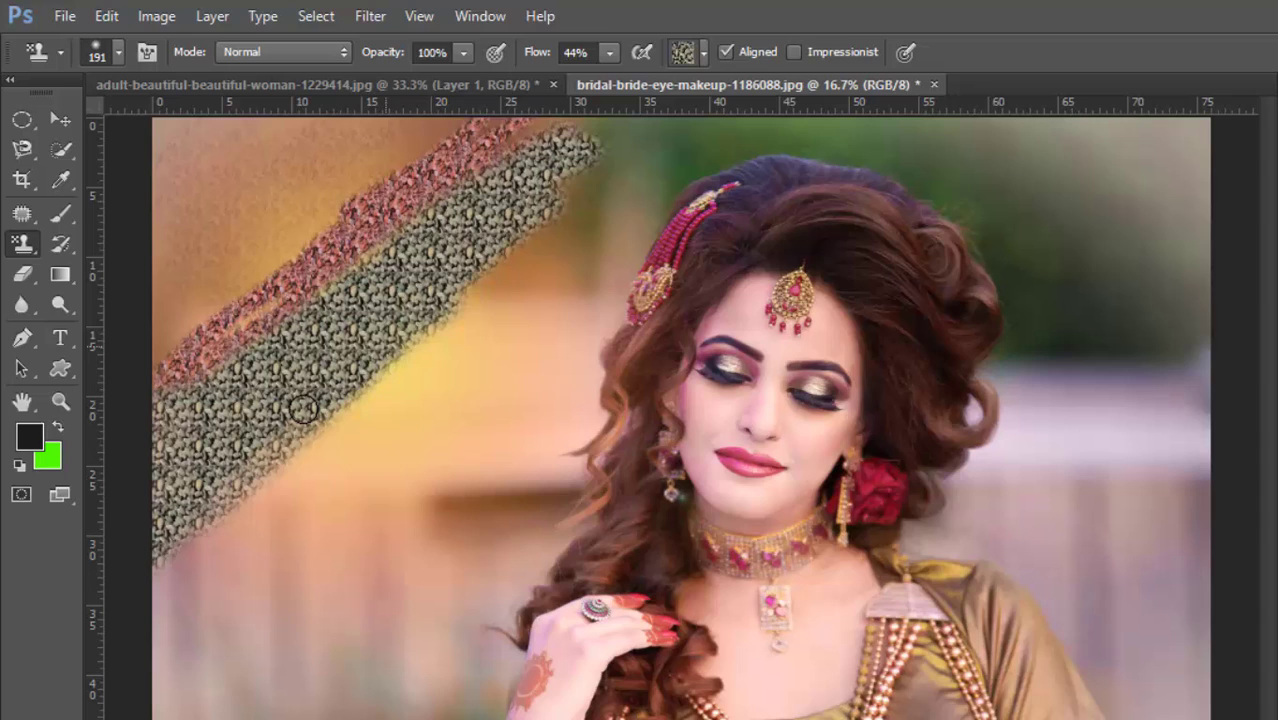
Step: Widen the stone band, then paint light grey pattern texture across the lower left
{"action": "mouse_move", "coordinate": [303, 408]}
{"action": "left_mouse_down"}
{"action": "mouse_move", "coordinate": [282, 457]}
{"action": "mouse_move", "coordinate": [519, 271]}
{"action": "left_mouse_up"}
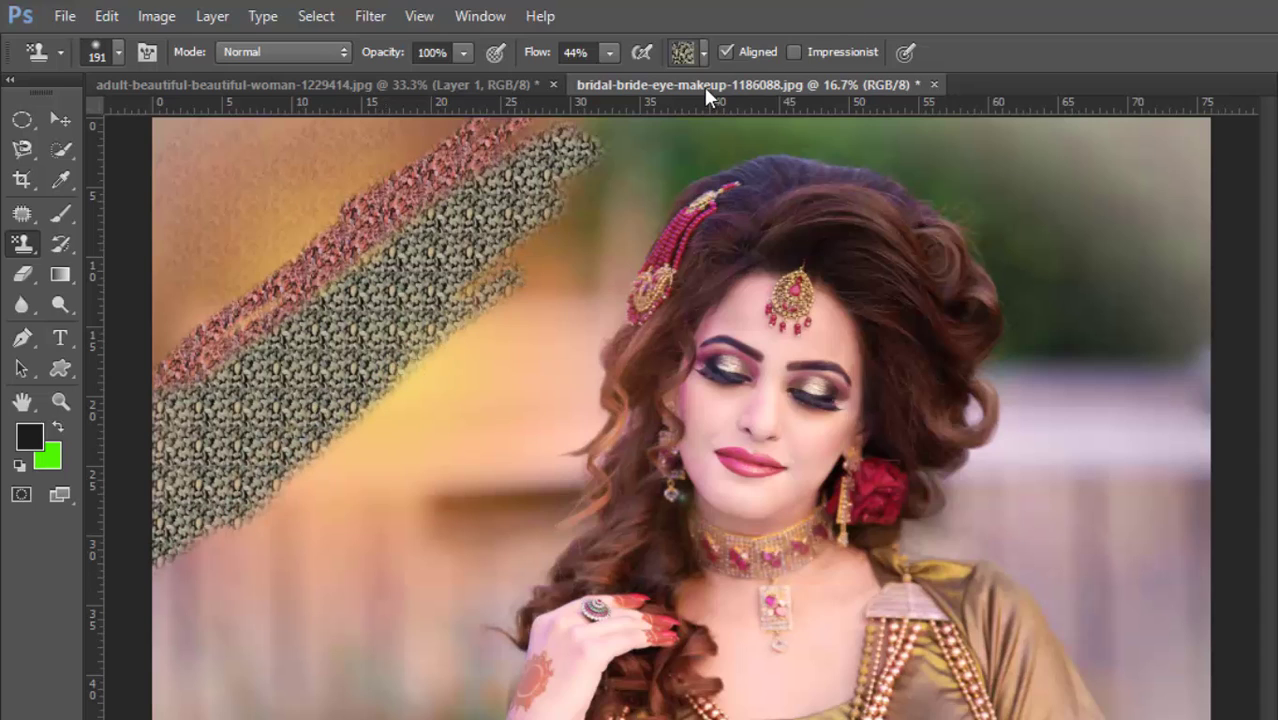
{"action": "left_click", "coordinate": [705, 50]}
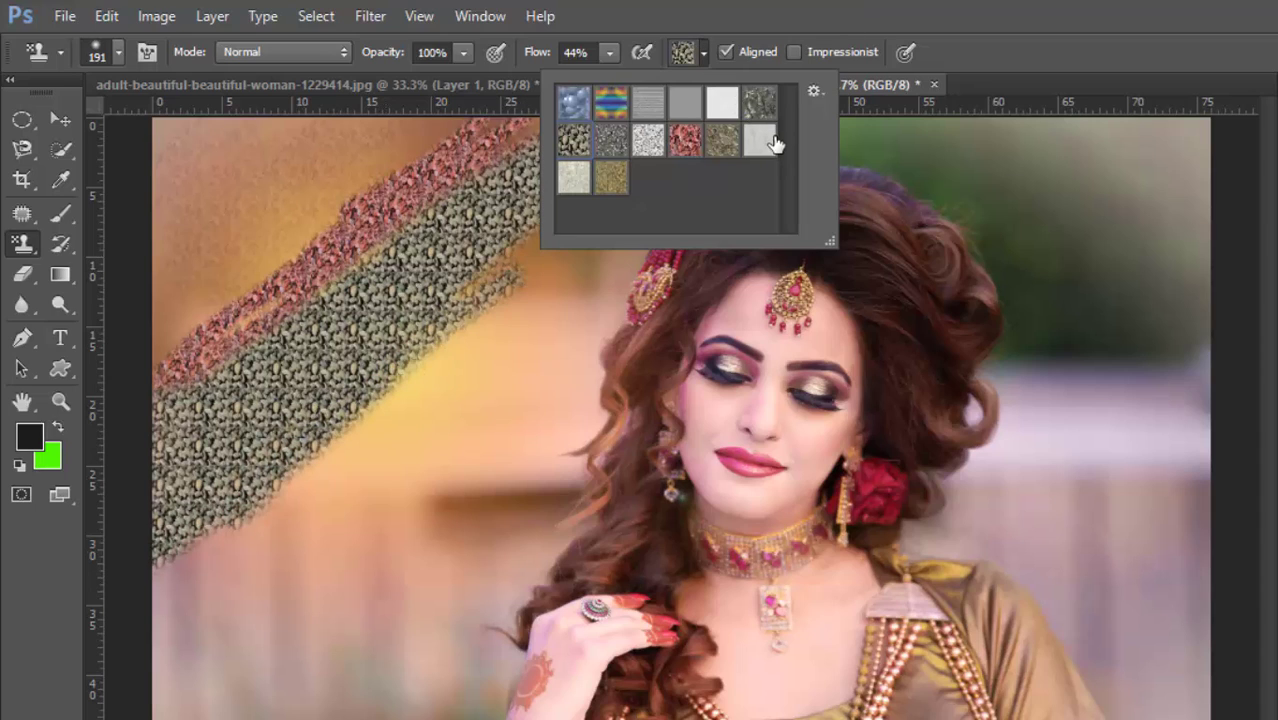
{"action": "key", "text": "Escape"}
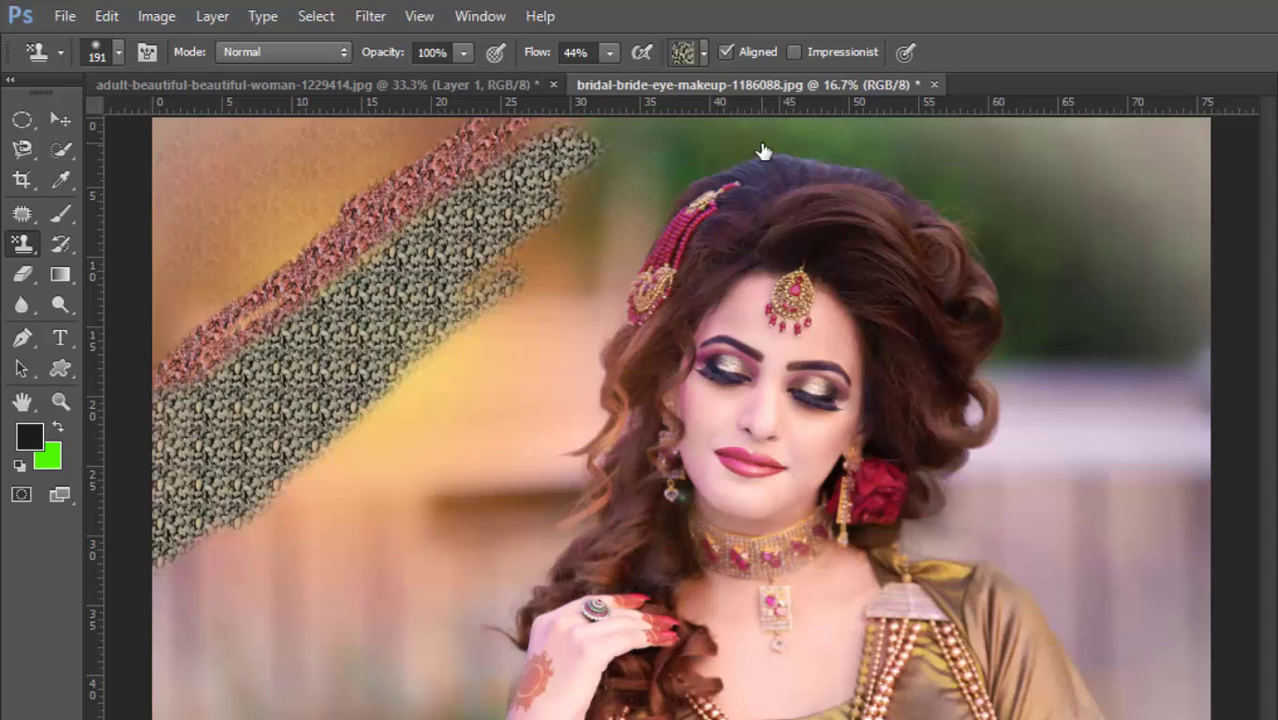
{"action": "left_click", "coordinate": [705, 52]}
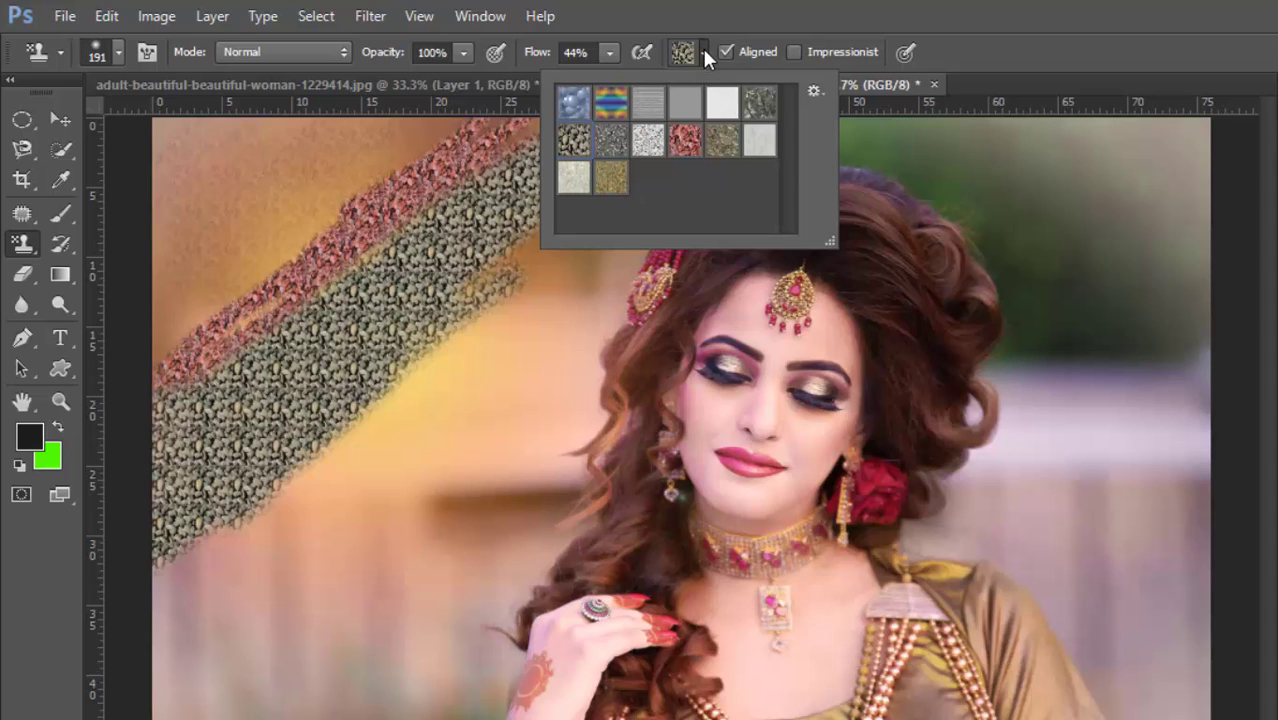
{"action": "left_click", "coordinate": [759, 140]}
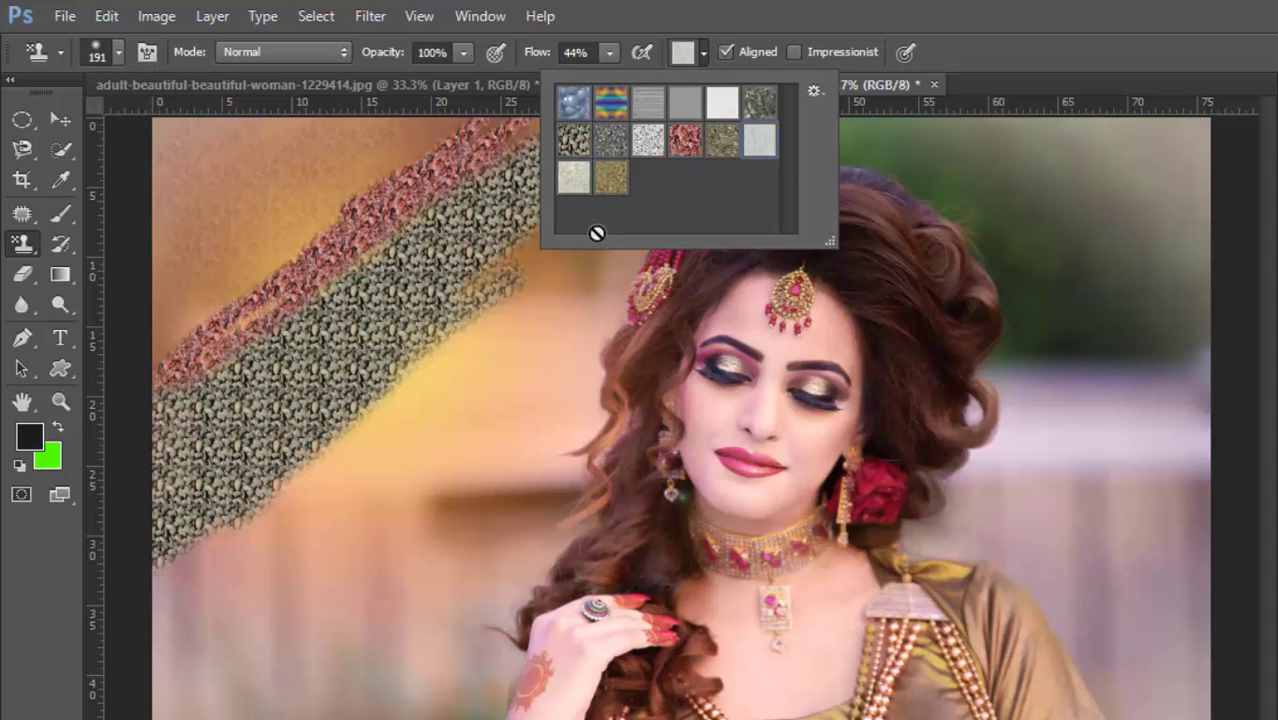
{"action": "left_click", "coordinate": [251, 605]}
{"action": "mouse_move", "coordinate": [344, 544]}
{"action": "left_mouse_down"}
{"action": "mouse_move", "coordinate": [211, 588]}
{"action": "mouse_move", "coordinate": [199, 548]}
{"action": "mouse_move", "coordinate": [163, 579]}
{"action": "mouse_move", "coordinate": [288, 531]}
{"action": "mouse_move", "coordinate": [265, 499]}
{"action": "mouse_move", "coordinate": [163, 693]}
{"action": "mouse_move", "coordinate": [320, 559]}
{"action": "mouse_move", "coordinate": [163, 696]}
{"action": "mouse_move", "coordinate": [397, 582]}
{"action": "mouse_move", "coordinate": [186, 712]}
{"action": "mouse_move", "coordinate": [370, 562]}
{"action": "mouse_move", "coordinate": [459, 454]}
{"action": "mouse_move", "coordinate": [331, 454]}
{"action": "mouse_move", "coordinate": [425, 402]}
{"action": "mouse_move", "coordinate": [439, 434]}
{"action": "mouse_move", "coordinate": [428, 527]}
{"action": "left_mouse_up"}
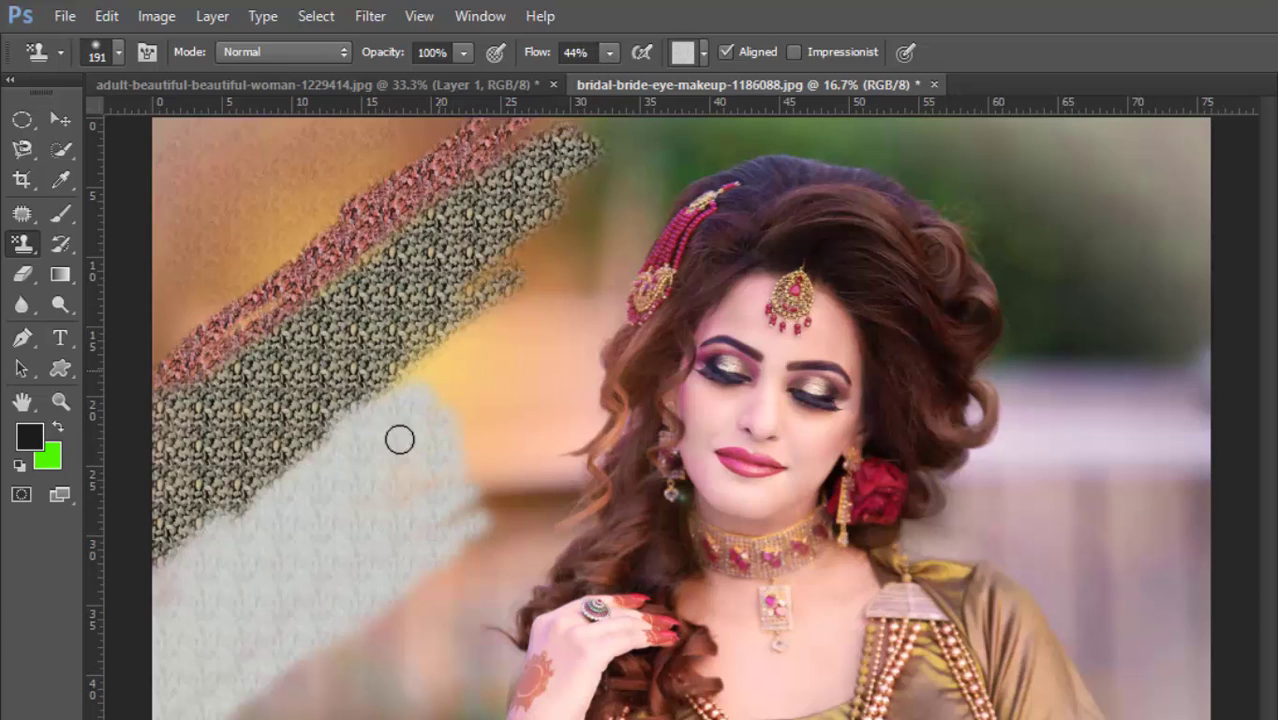
Step: Raise flow to 100% and cover more of the lower-left background with light grey texture
{"action": "left_click", "coordinate": [610, 53]}
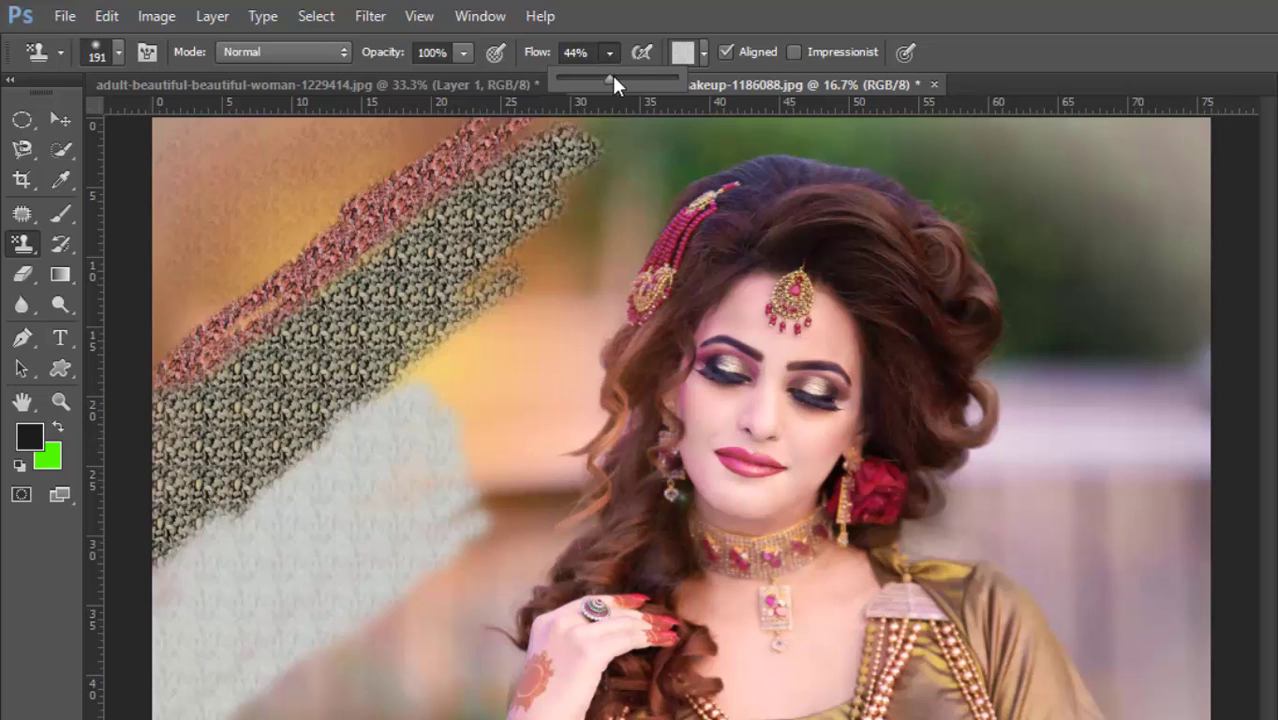
{"action": "left_click_drag", "start_coordinate": [612, 77], "coordinate": [693, 92]}
{"action": "left_click", "coordinate": [255, 616]}
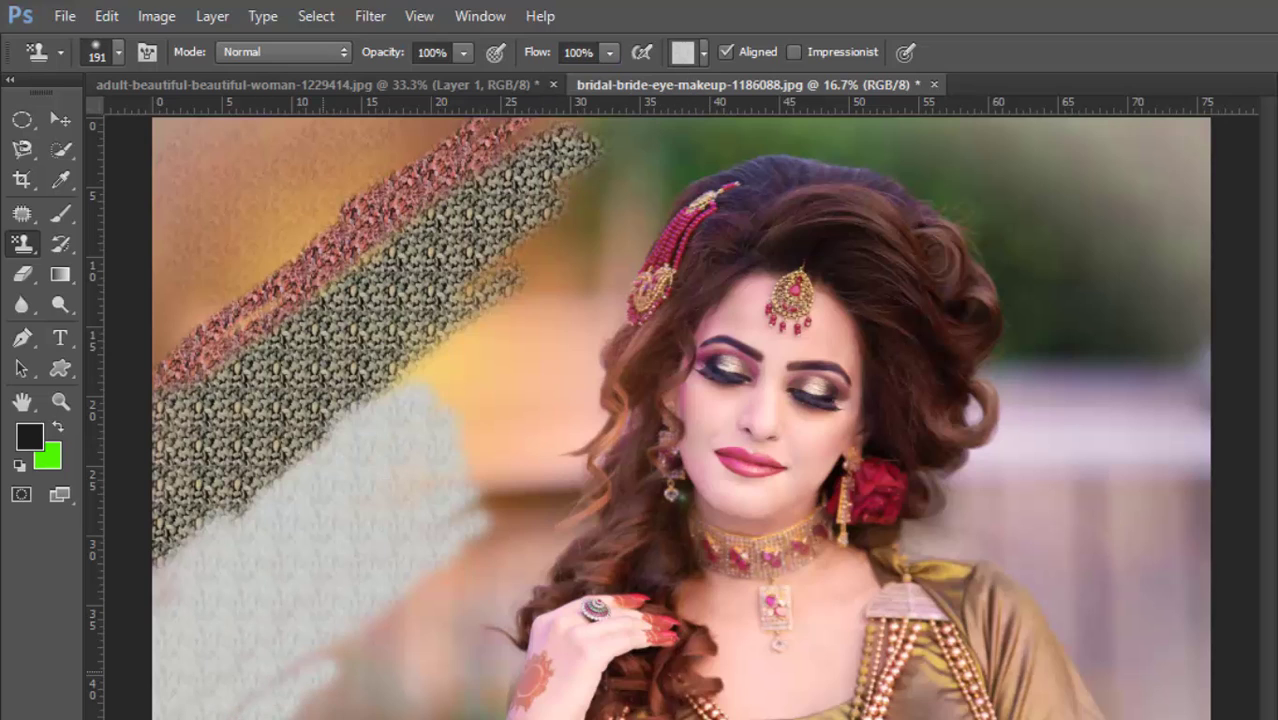
{"action": "mouse_move", "coordinate": [255, 690]}
{"action": "left_mouse_down"}
{"action": "mouse_move", "coordinate": [257, 708]}
{"action": "mouse_move", "coordinate": [357, 666]}
{"action": "mouse_move", "coordinate": [405, 665]}
{"action": "left_mouse_up"}
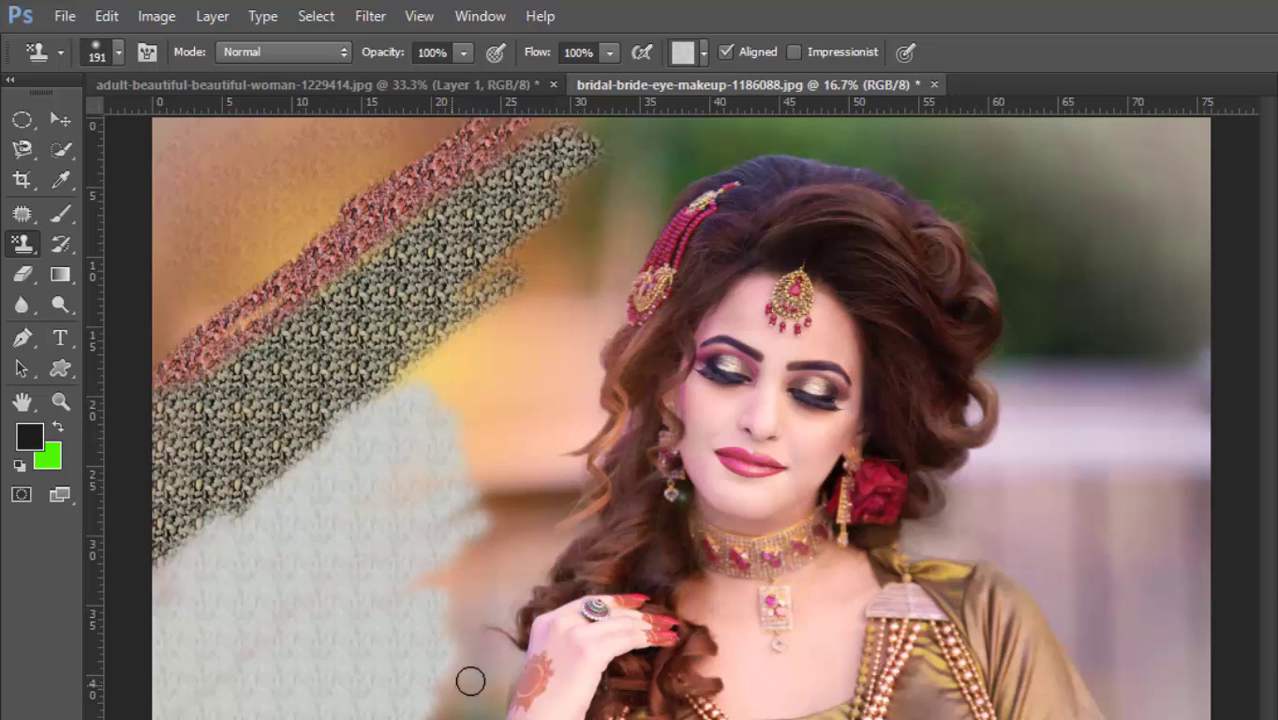
{"action": "left_click_drag", "start_coordinate": [471, 676], "coordinate": [468, 718]}
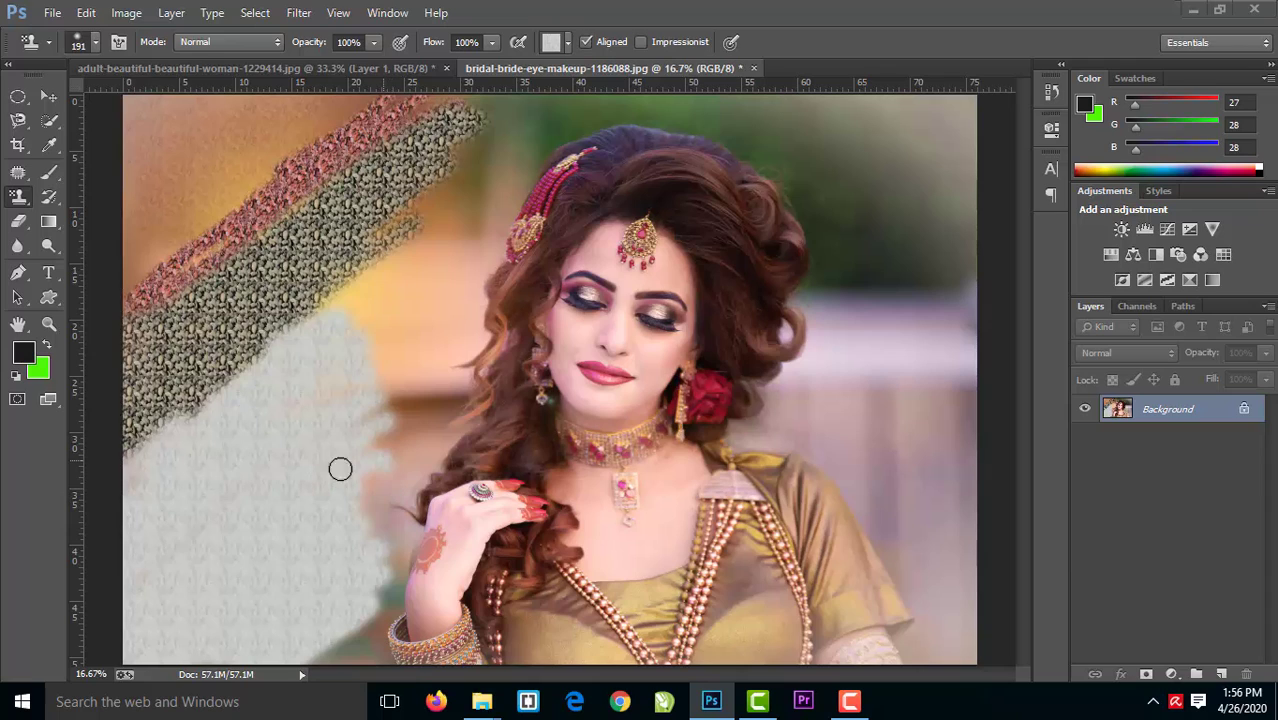
{"action": "mouse_move", "coordinate": [340, 469]}
{"action": "left_mouse_down"}
{"action": "mouse_move", "coordinate": [388, 391]}
{"action": "mouse_move", "coordinate": [345, 391]}
{"action": "mouse_move", "coordinate": [362, 368]}
{"action": "mouse_move", "coordinate": [351, 311]}
{"action": "left_mouse_up"}
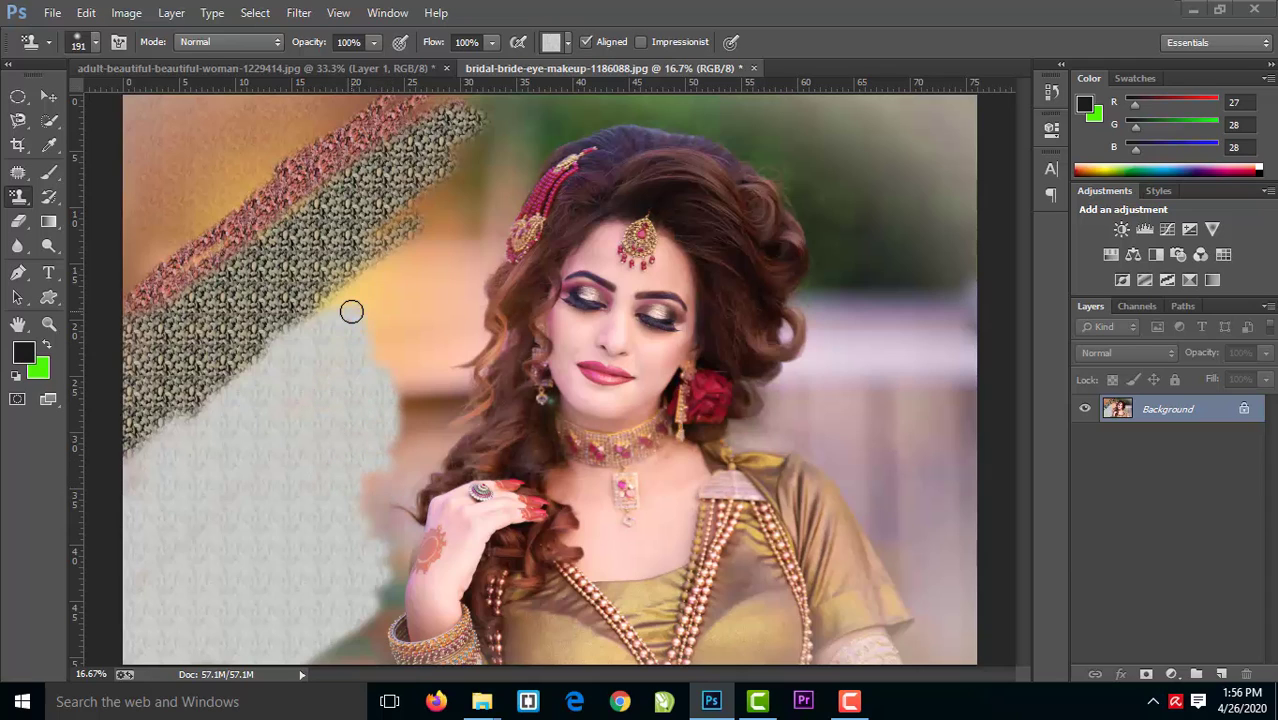
Step: Pick the blue pattern and paint a stroke beside the stone band
{"action": "left_click", "coordinate": [566, 43]}
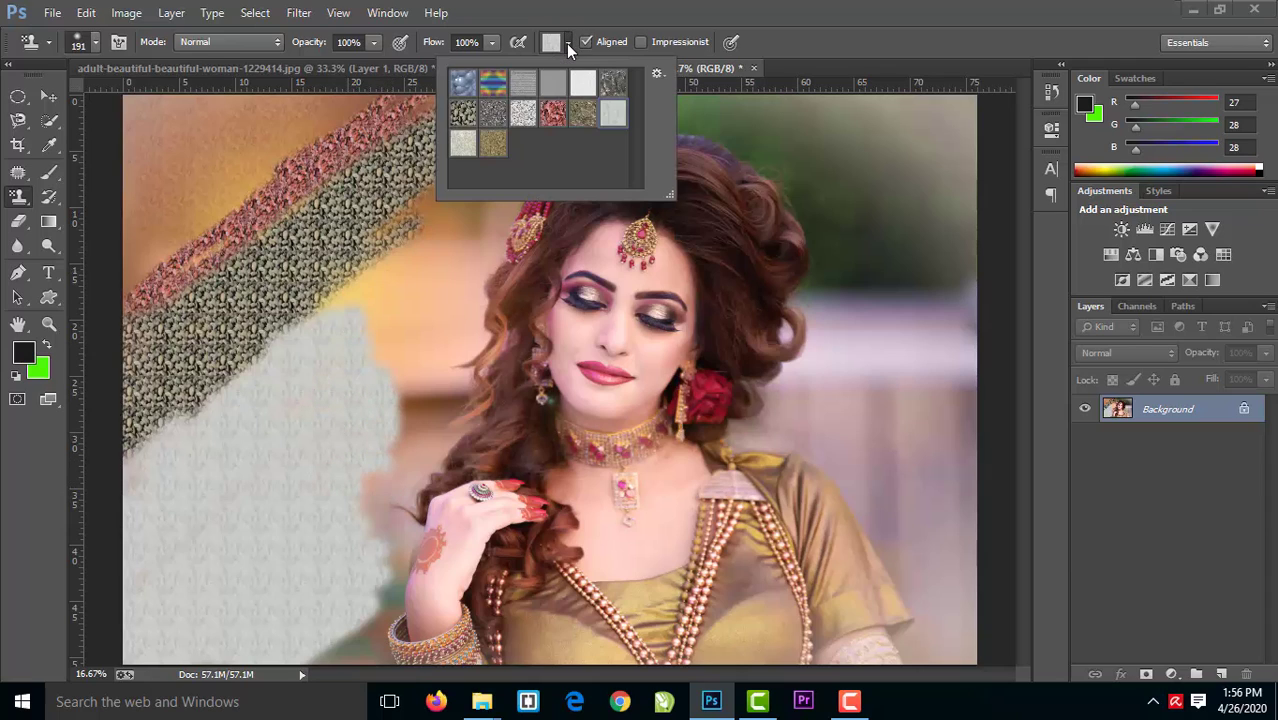
{"action": "left_click", "coordinate": [461, 87]}
{"action": "mouse_move", "coordinate": [379, 288]}
{"action": "left_mouse_down"}
{"action": "mouse_move", "coordinate": [348, 302]}
{"action": "mouse_move", "coordinate": [408, 234]}
{"action": "mouse_move", "coordinate": [428, 243]}
{"action": "mouse_move", "coordinate": [371, 343]}
{"action": "mouse_move", "coordinate": [391, 346]}
{"action": "mouse_move", "coordinate": [413, 306]}
{"action": "mouse_move", "coordinate": [385, 348]}
{"action": "mouse_move", "coordinate": [422, 308]}
{"action": "mouse_move", "coordinate": [490, 175]}
{"action": "mouse_move", "coordinate": [428, 200]}
{"action": "mouse_move", "coordinate": [462, 200]}
{"action": "mouse_move", "coordinate": [491, 128]}
{"action": "mouse_move", "coordinate": [463, 166]}
{"action": "left_mouse_up"}
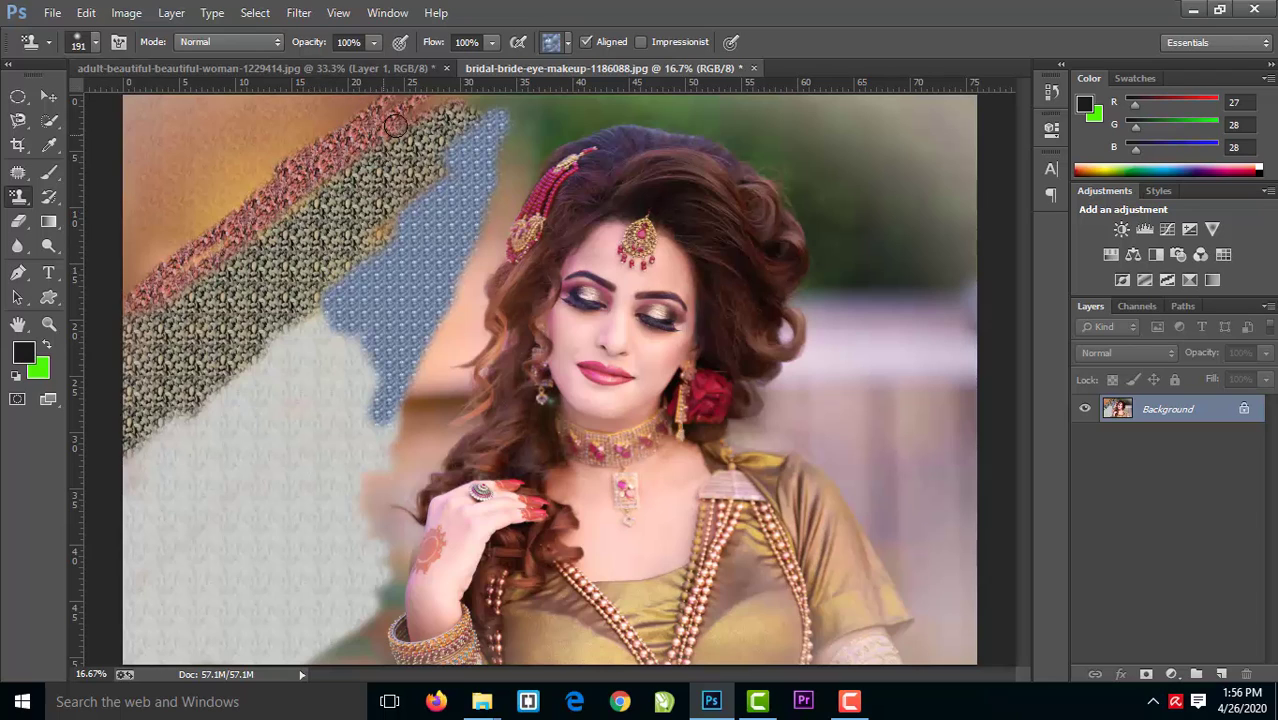
Step: Lower the stamping opacity to 26%
{"action": "left_click", "coordinate": [373, 44]}
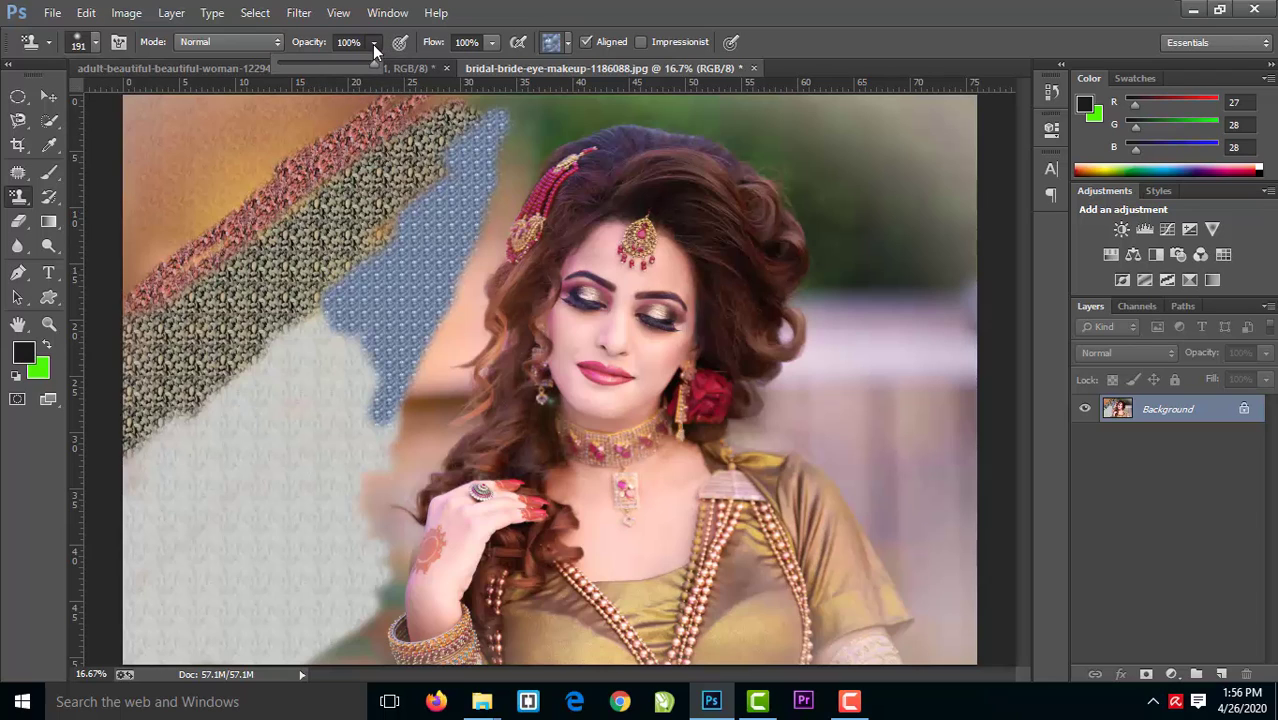
{"action": "left_click", "coordinate": [304, 61]}
{"action": "left_click", "coordinate": [902, 126]}
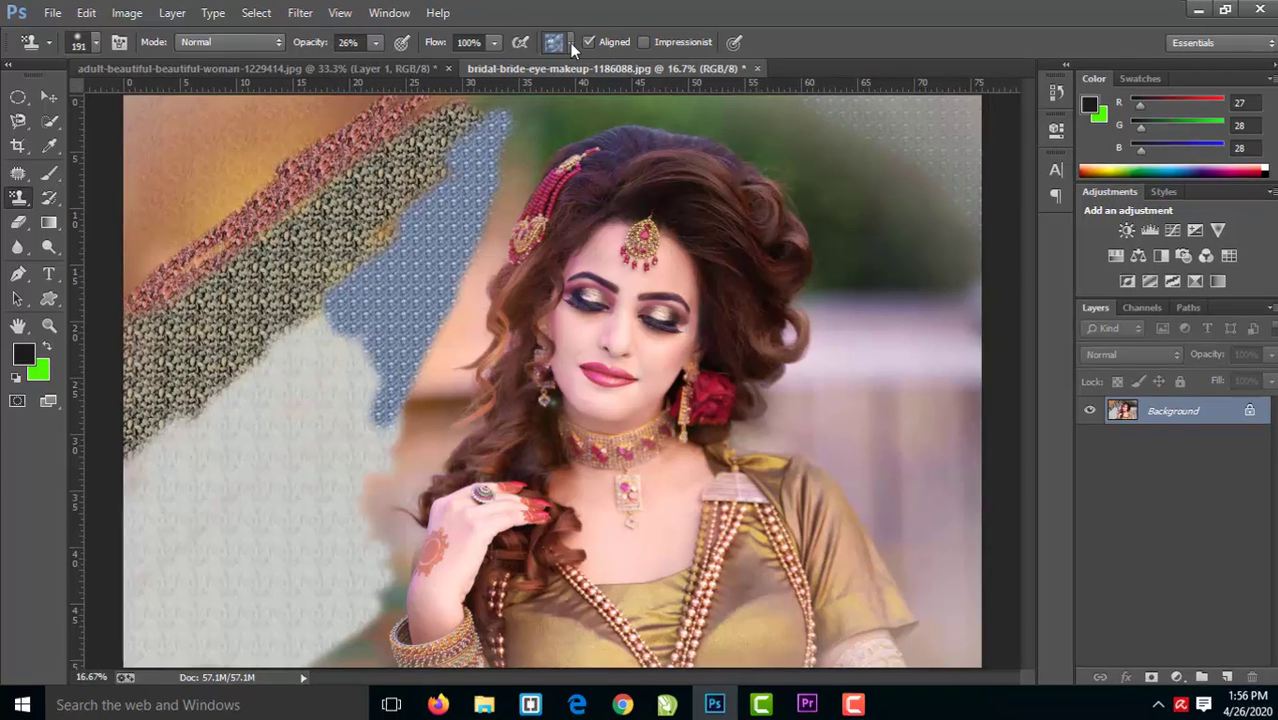
Step: Choose the pink pattern and stamp texture across the upper-right background
{"action": "left_click", "coordinate": [568, 42]}
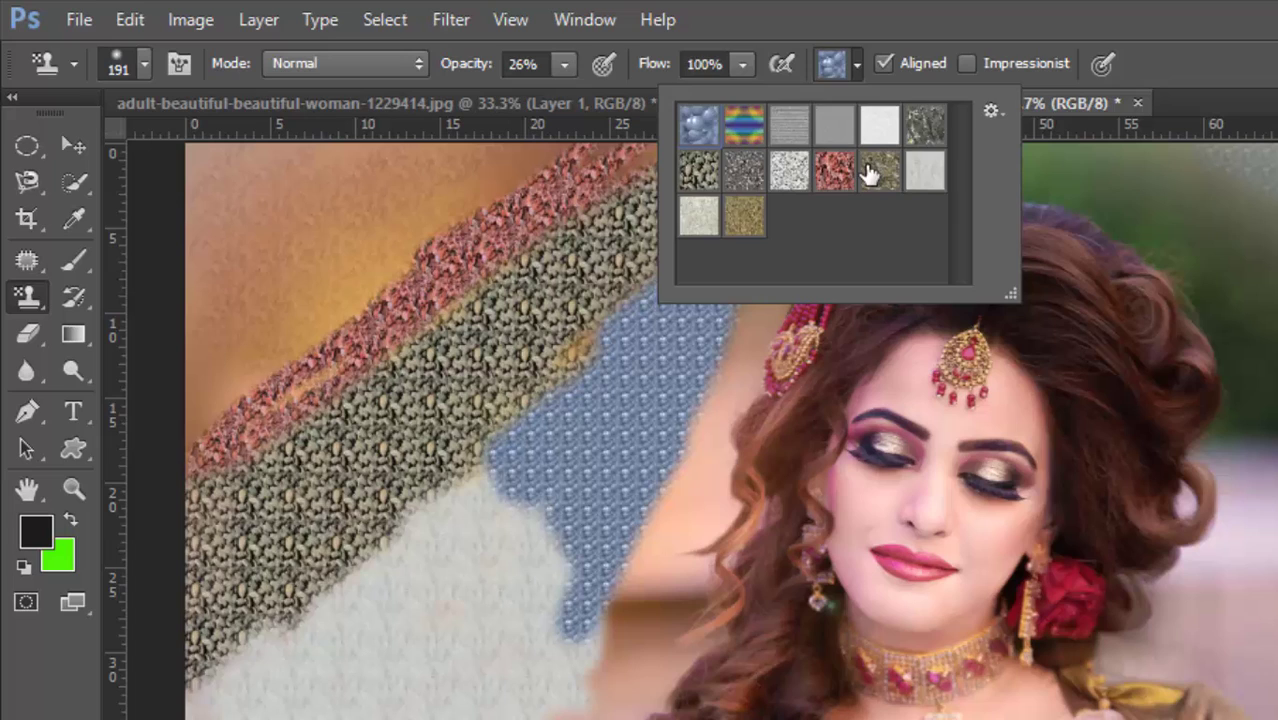
{"action": "double_click", "coordinate": [870, 172]}
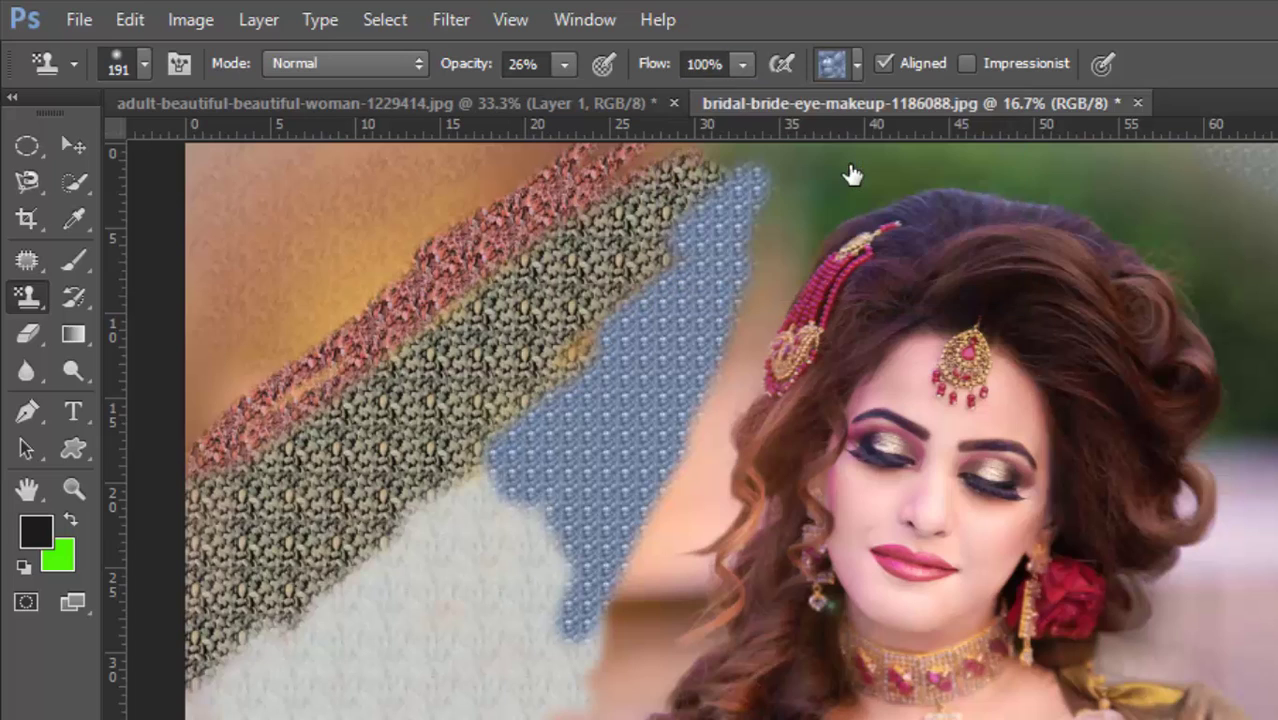
{"action": "left_click", "coordinate": [851, 62]}
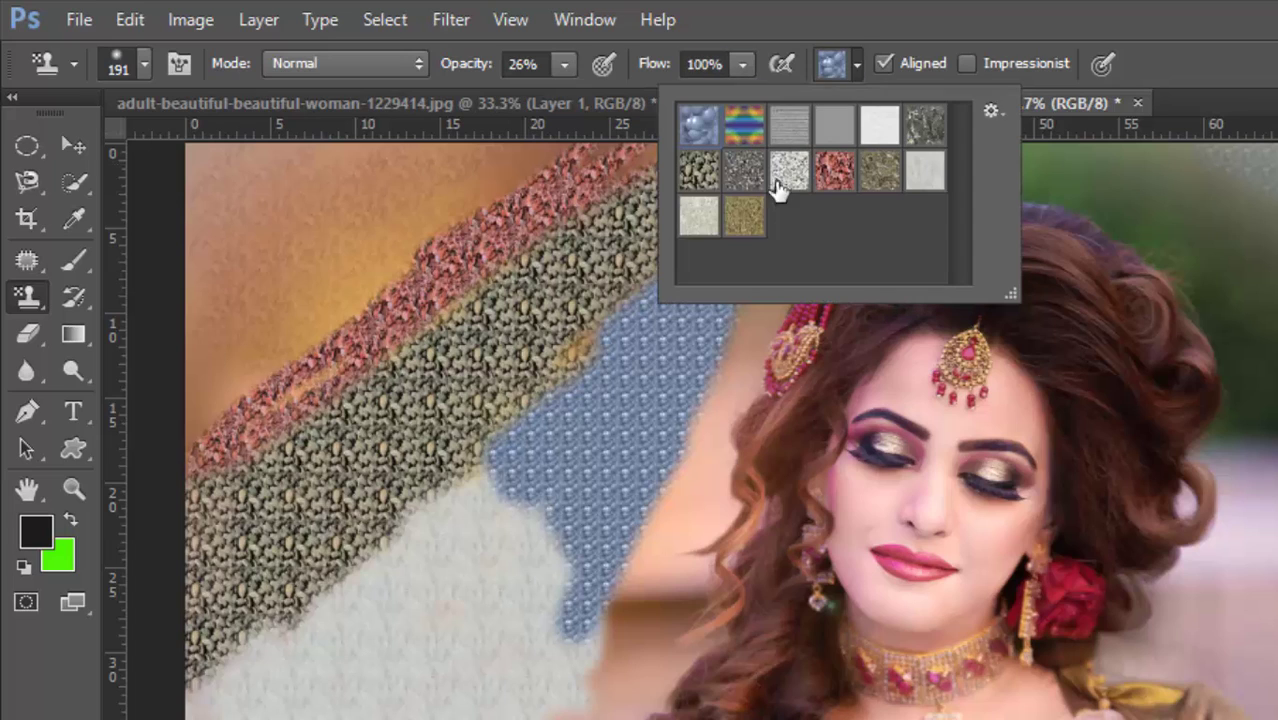
{"action": "left_click", "coordinate": [830, 180]}
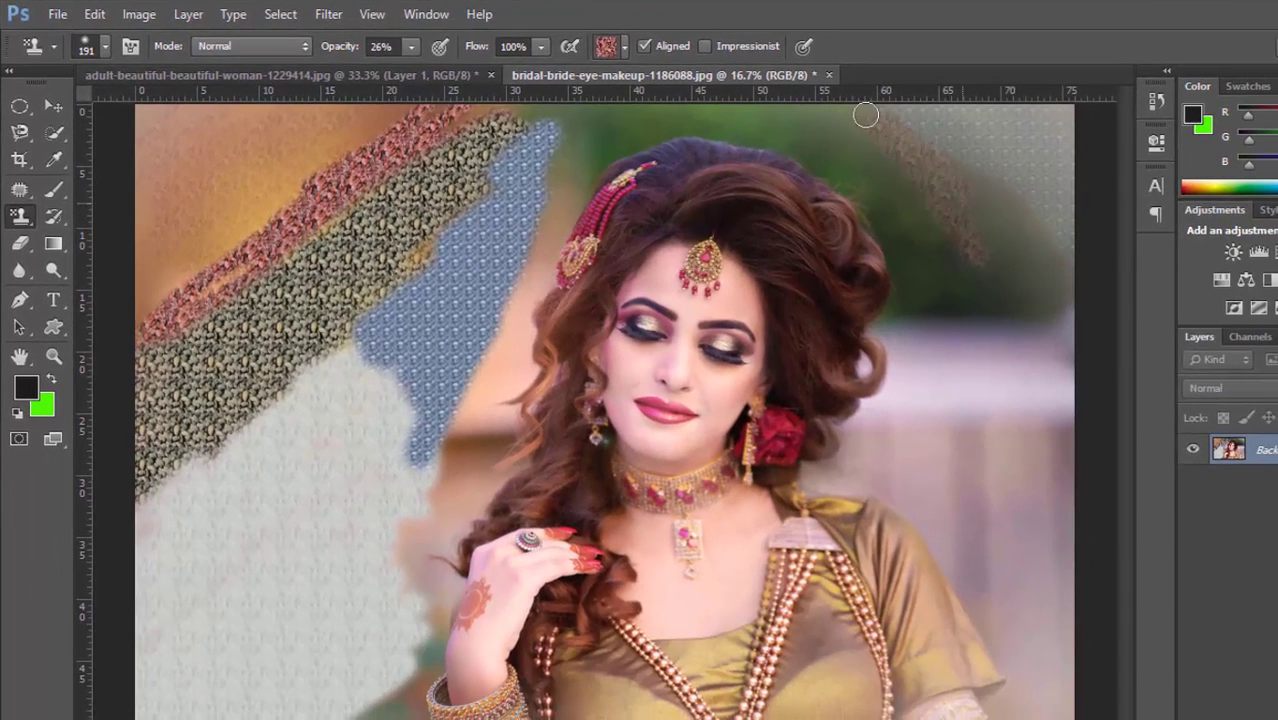
{"action": "left_click_drag", "start_coordinate": [873, 123], "coordinate": [1040, 253]}
{"action": "left_click_drag", "start_coordinate": [1070, 308], "coordinate": [993, 269]}
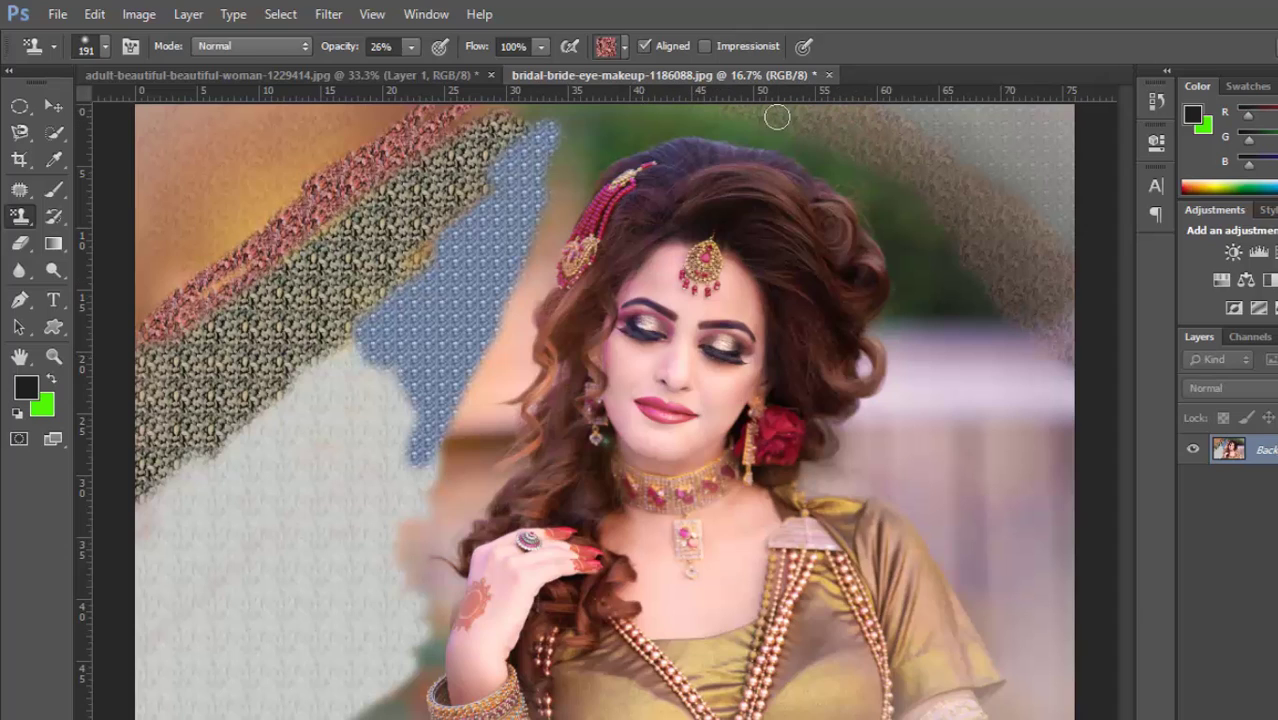
{"action": "left_click_drag", "start_coordinate": [876, 197], "coordinate": [926, 234]}
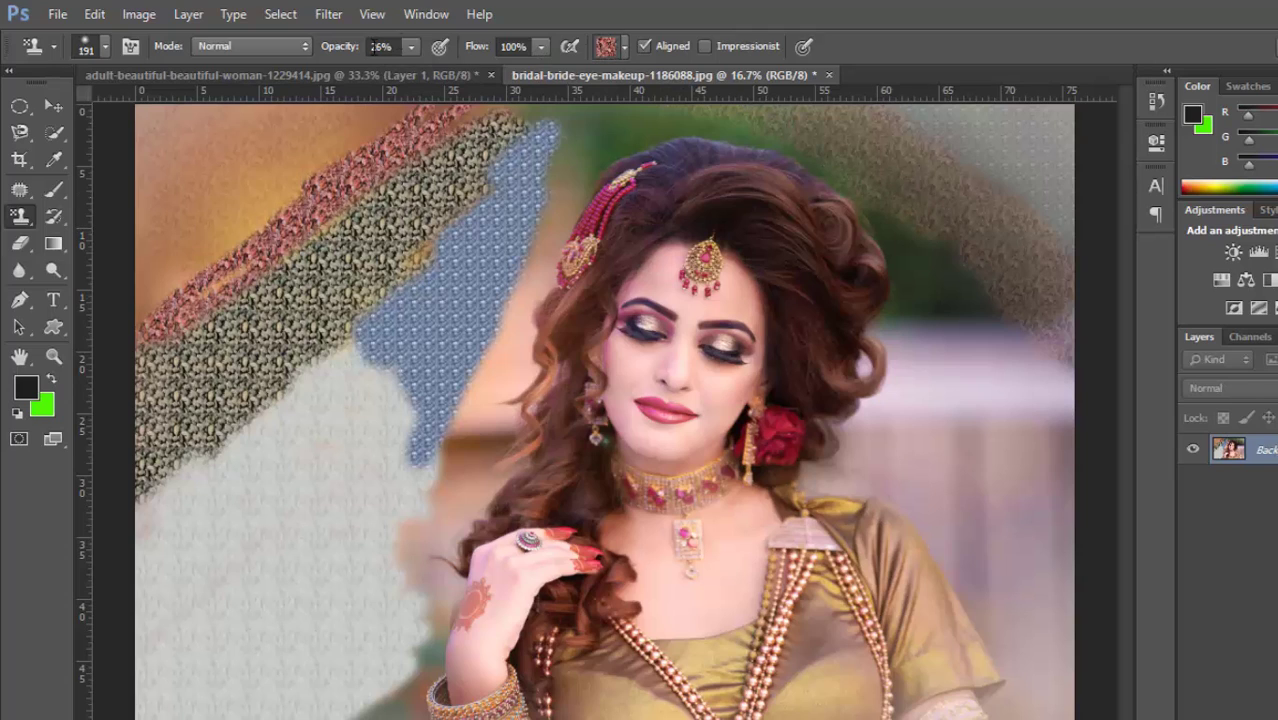
Step: Set opacity back to 100% and open the pattern picker's library options menu
{"action": "left_click", "coordinate": [411, 46]}
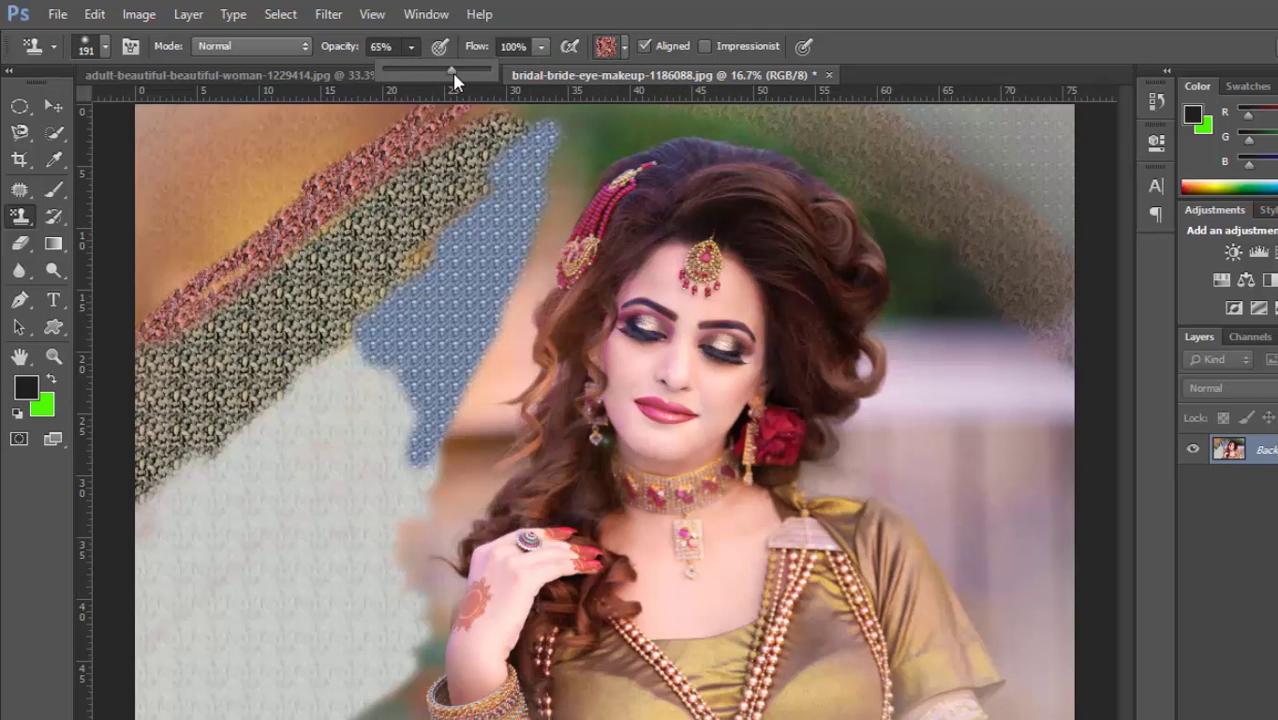
{"action": "left_click", "coordinate": [625, 52]}
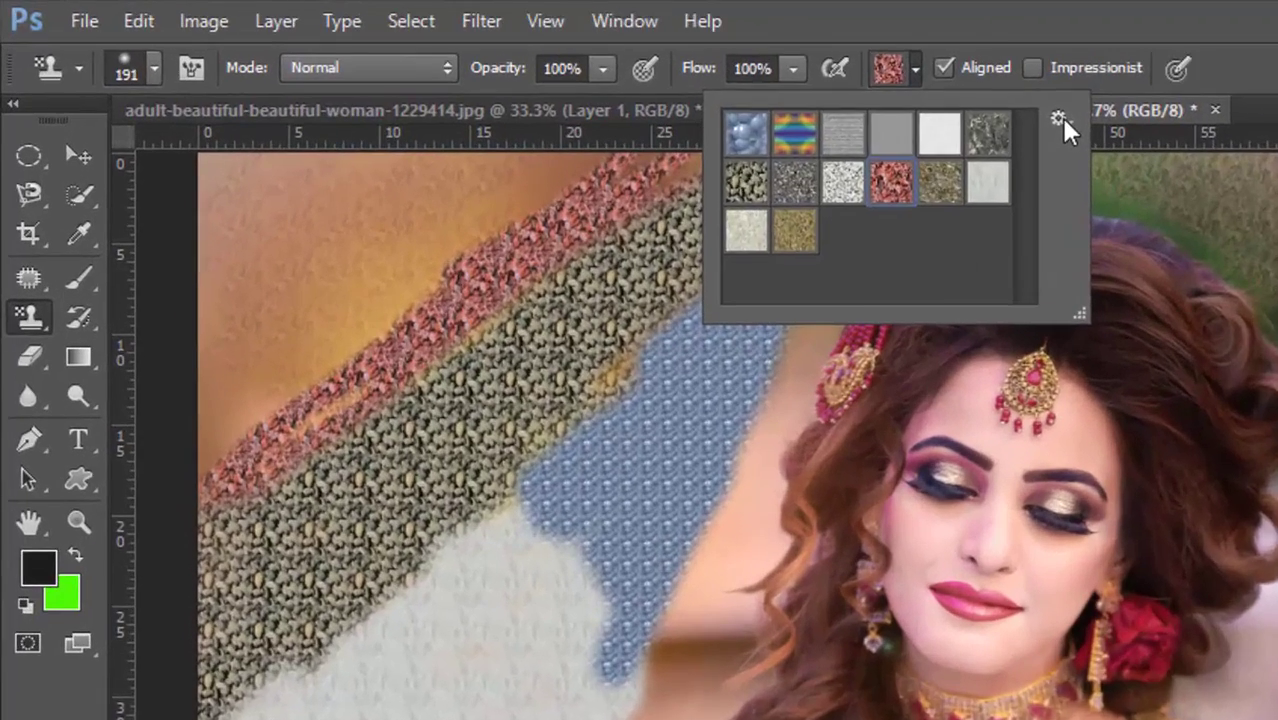
{"action": "key", "text": "Escape"}
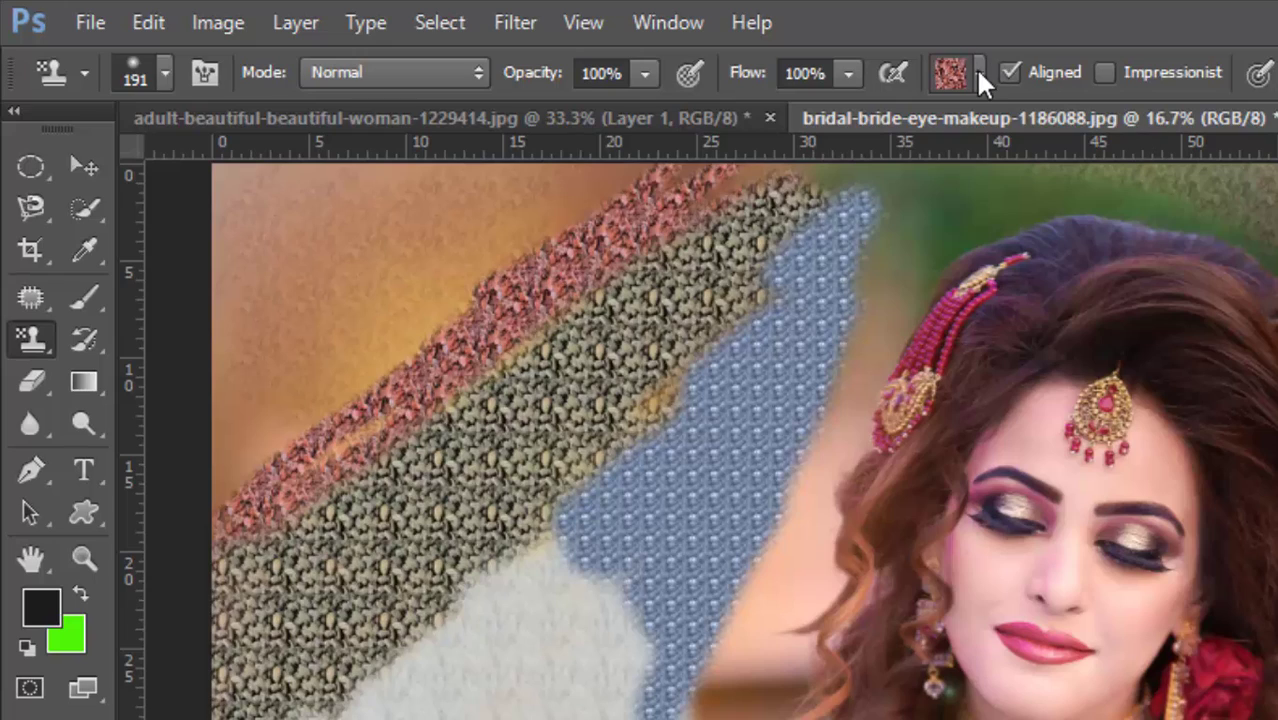
{"action": "left_click", "coordinate": [979, 72]}
{"action": "left_click", "coordinate": [1134, 123]}
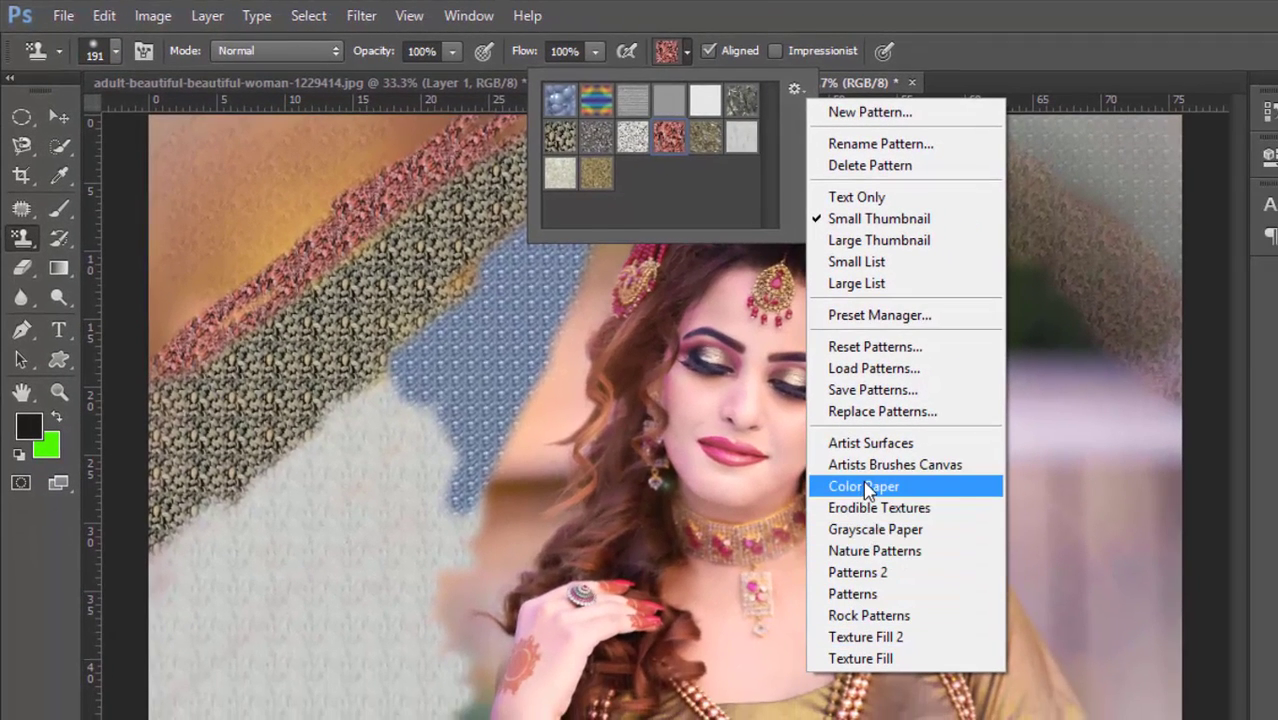
Step: Append the Patterns 2 set to the existing patterns
{"action": "left_click", "coordinate": [855, 575]}
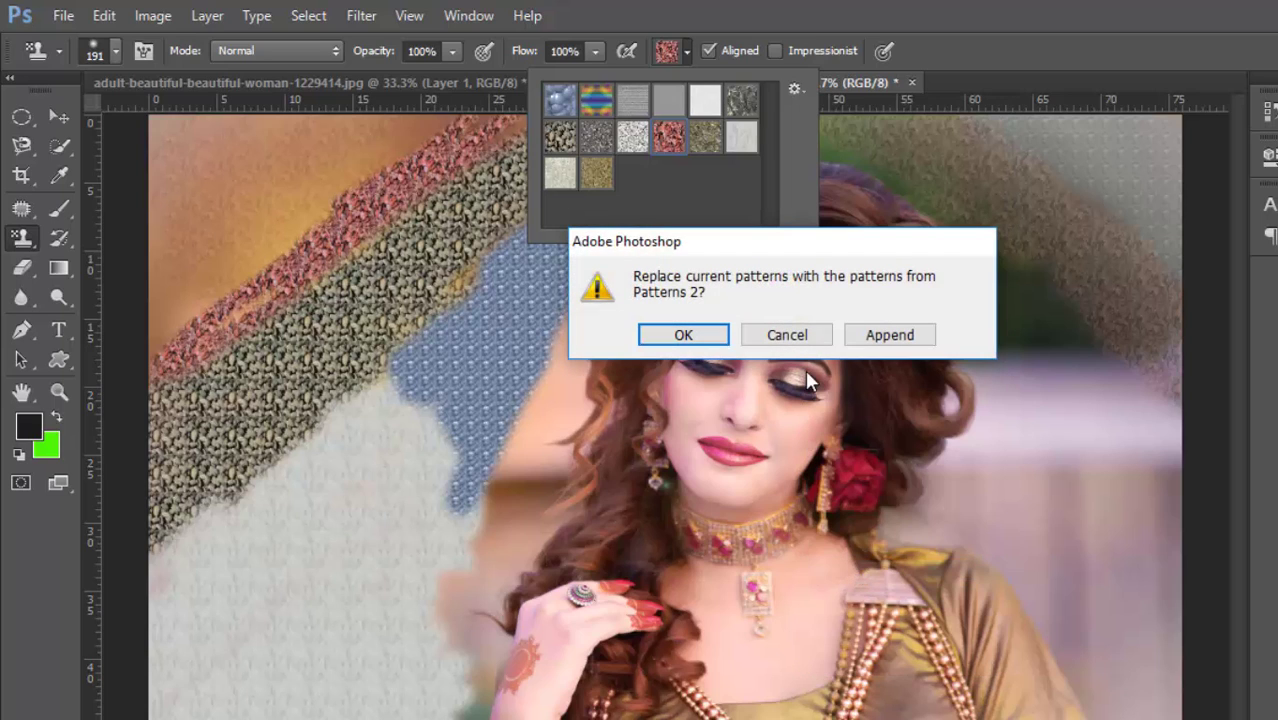
{"action": "left_click", "coordinate": [889, 336]}
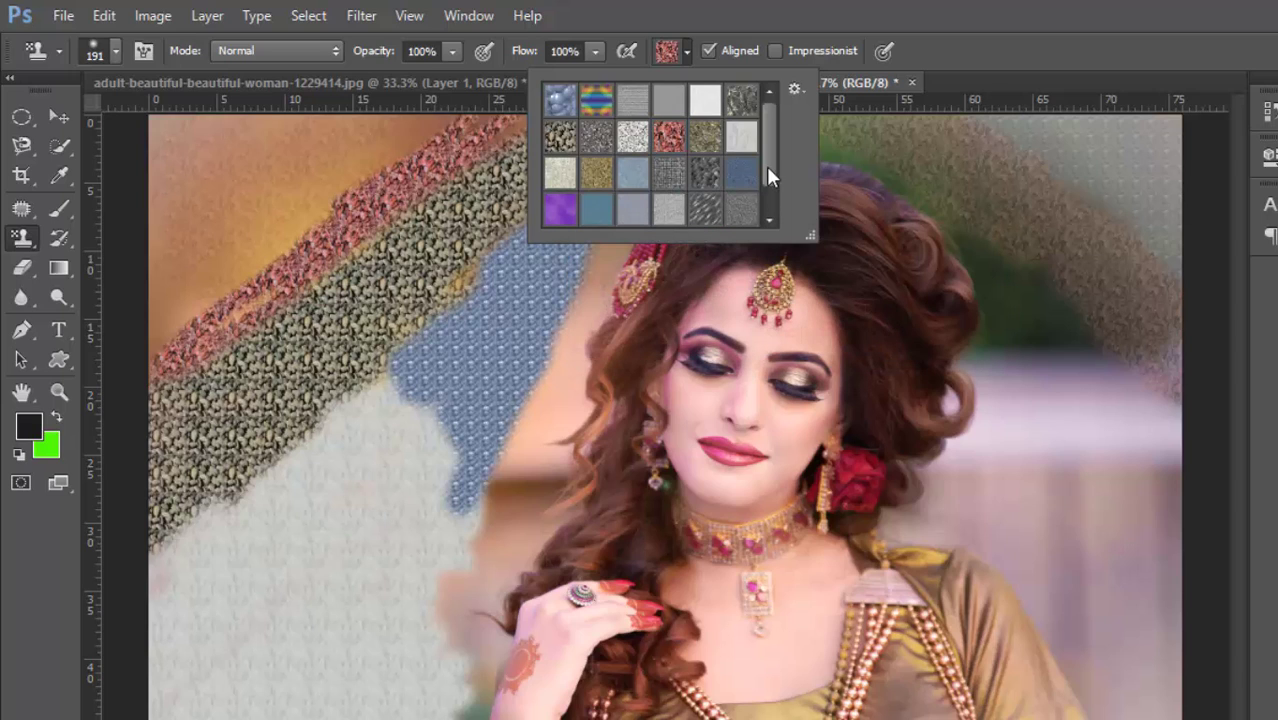
{"action": "left_click_drag", "start_coordinate": [765, 162], "coordinate": [765, 204]}
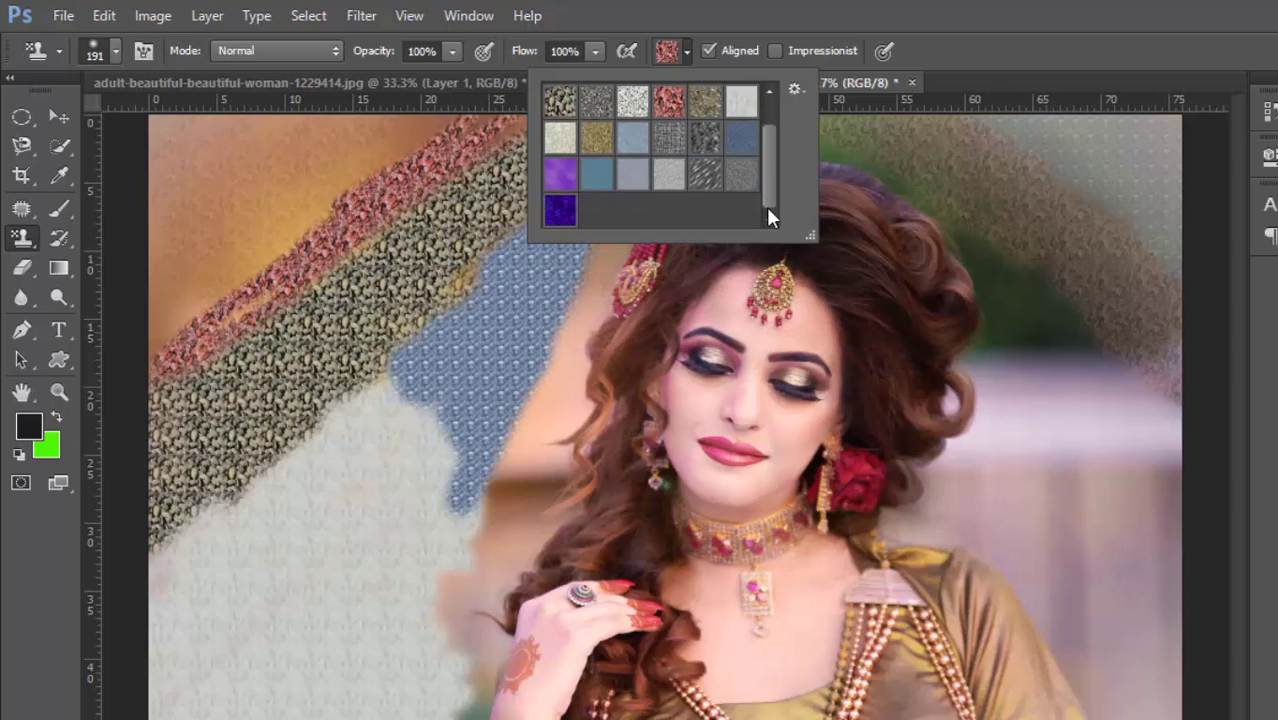
Step: Append the Nature Patterns set to the existing patterns as well
{"action": "left_click", "coordinate": [794, 92]}
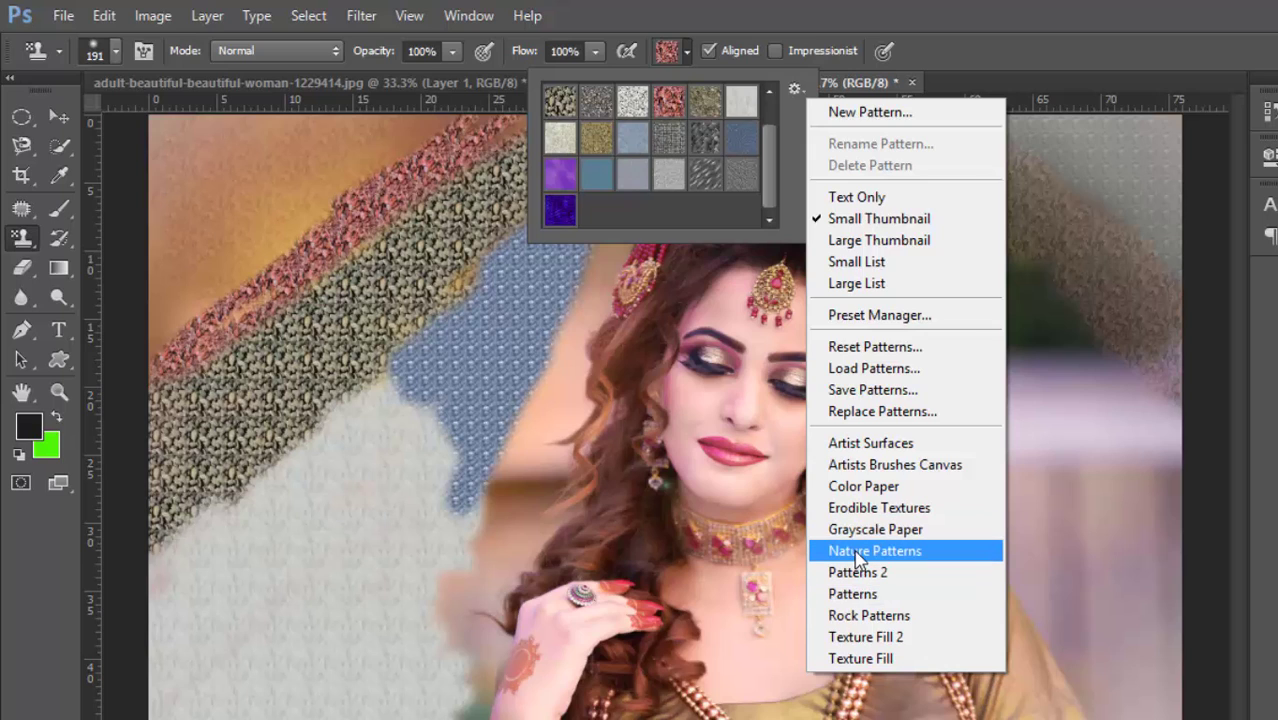
{"action": "left_click", "coordinate": [855, 553]}
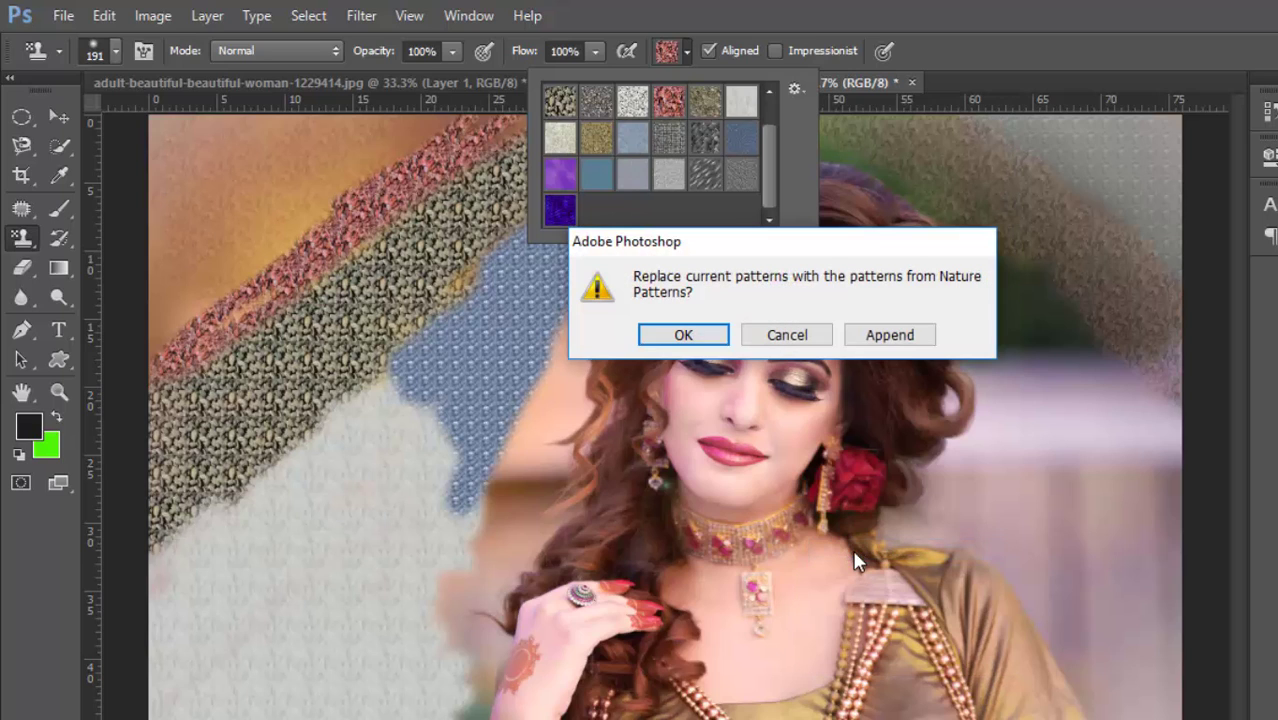
{"action": "left_click", "coordinate": [889, 335]}
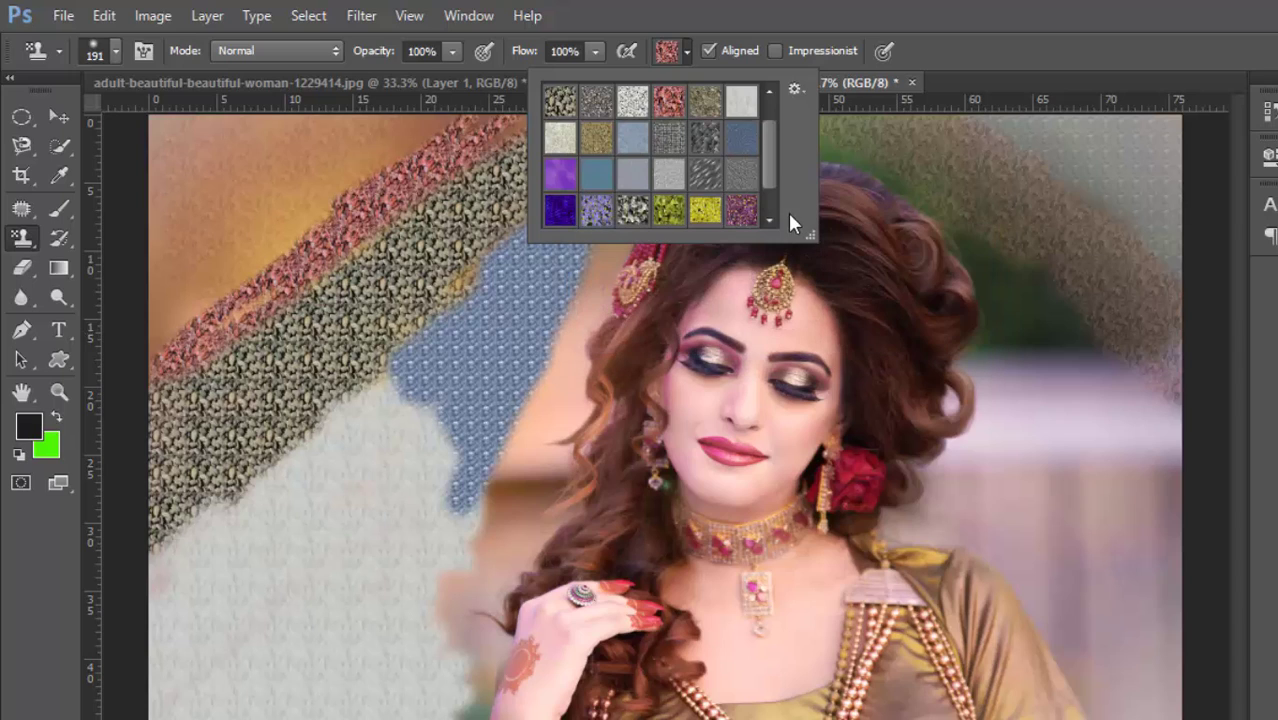
{"action": "left_click_drag", "start_coordinate": [768, 163], "coordinate": [770, 204]}
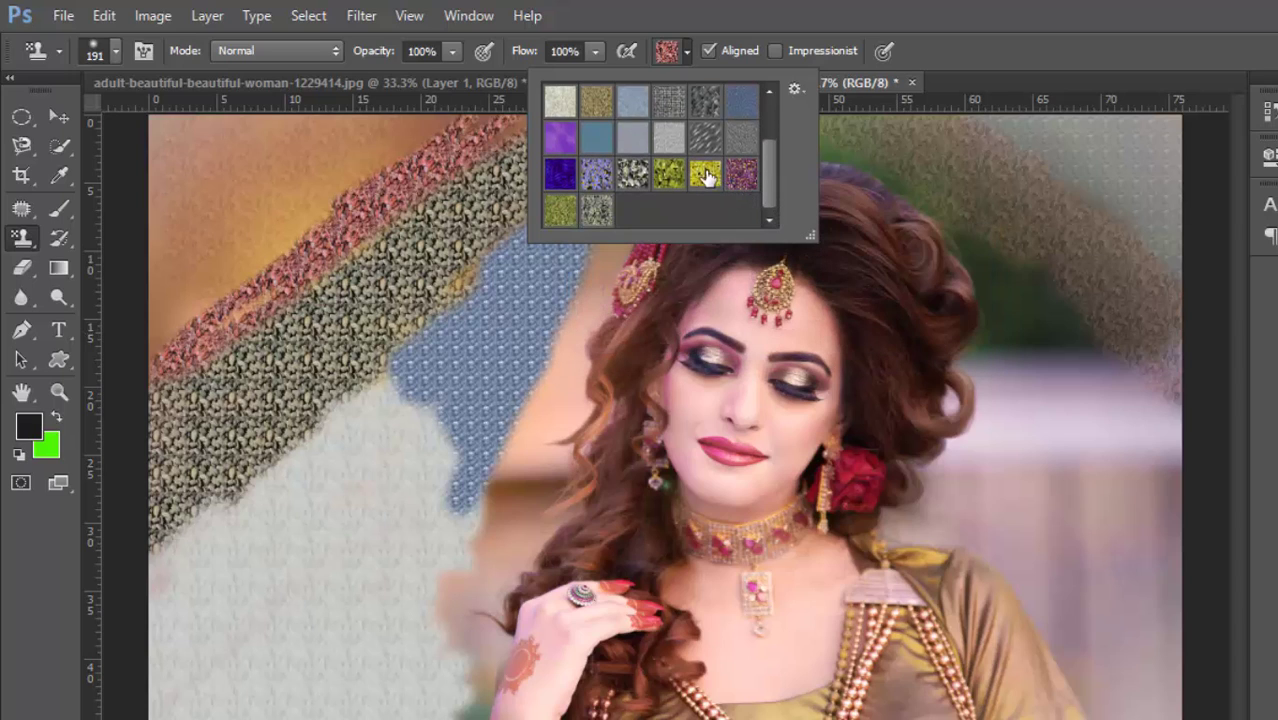
Step: Choose the pink/purple speckled pattern and paint a patch right of the woman
{"action": "left_click", "coordinate": [741, 184]}
{"action": "mouse_move", "coordinate": [1019, 465]}
{"action": "left_mouse_down"}
{"action": "mouse_move", "coordinate": [1047, 479]}
{"action": "mouse_move", "coordinate": [1030, 431]}
{"action": "mouse_move", "coordinate": [1056, 451]}
{"action": "mouse_move", "coordinate": [1040, 423]}
{"action": "mouse_move", "coordinate": [1041, 365]}
{"action": "mouse_move", "coordinate": [1115, 454]}
{"action": "mouse_move", "coordinate": [1045, 340]}
{"action": "mouse_move", "coordinate": [1155, 465]}
{"action": "mouse_move", "coordinate": [1118, 447]}
{"action": "mouse_move", "coordinate": [1033, 507]}
{"action": "mouse_move", "coordinate": [1164, 471]}
{"action": "mouse_move", "coordinate": [1145, 595]}
{"action": "left_mouse_up"}
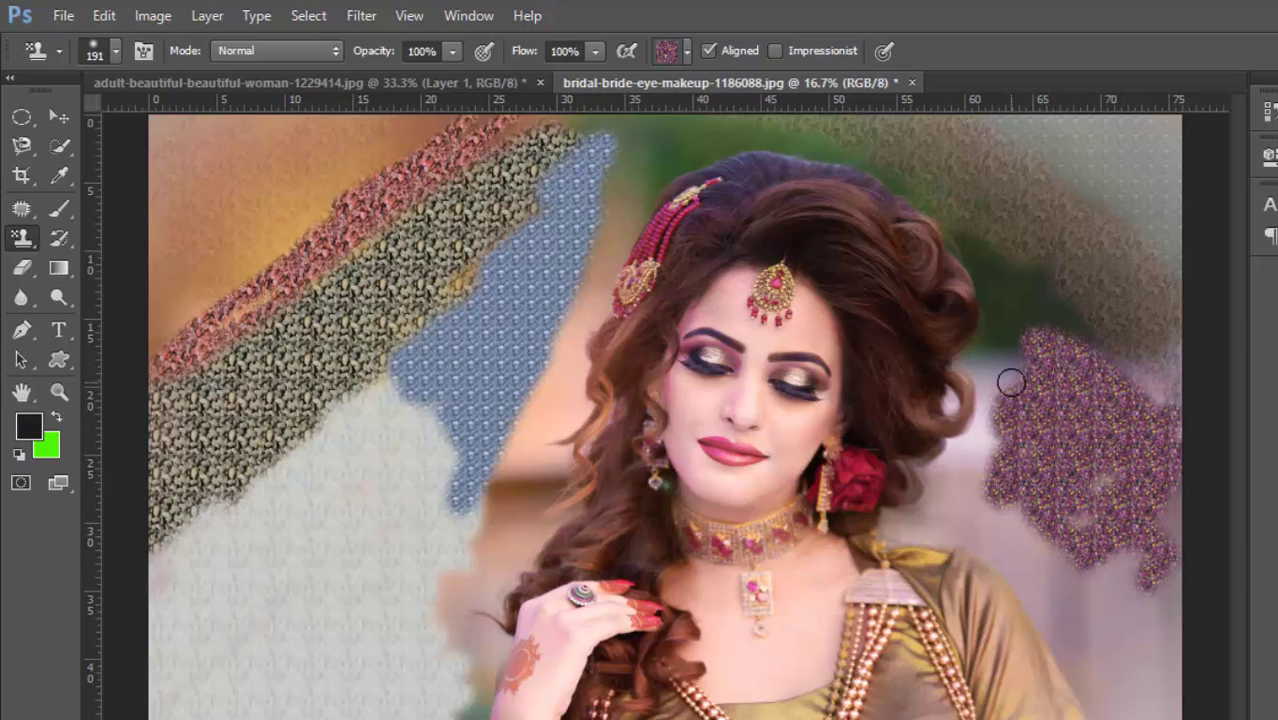
{"action": "mouse_move", "coordinate": [1010, 381]}
{"action": "left_mouse_down"}
{"action": "mouse_move", "coordinate": [990, 368]}
{"action": "mouse_move", "coordinate": [1030, 300]}
{"action": "mouse_move", "coordinate": [1080, 330]}
{"action": "mouse_move", "coordinate": [1001, 304]}
{"action": "left_mouse_up"}
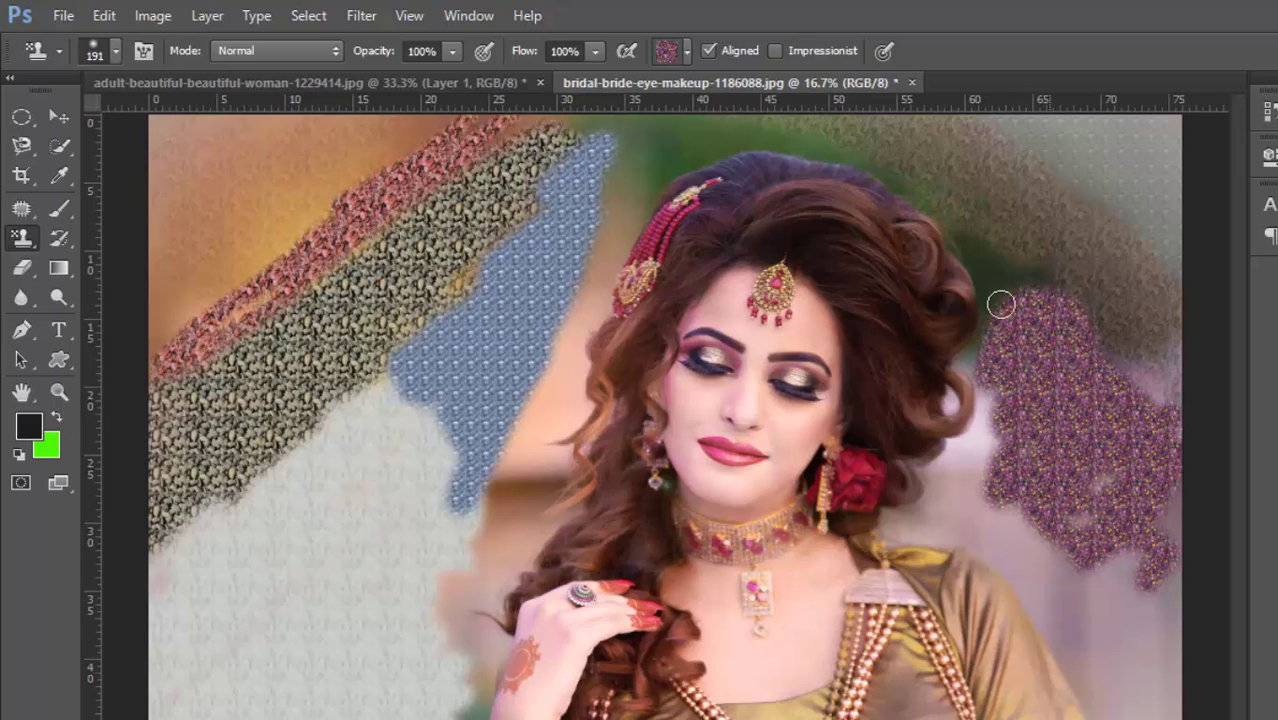
Step: Paint two wavy purple strokes across the lower-left background
{"action": "mouse_move", "coordinate": [234, 537]}
{"action": "left_mouse_down"}
{"action": "mouse_move", "coordinate": [254, 571]}
{"action": "mouse_move", "coordinate": [291, 545]}
{"action": "mouse_move", "coordinate": [328, 573]}
{"action": "mouse_move", "coordinate": [357, 539]}
{"action": "mouse_move", "coordinate": [414, 573]}
{"action": "mouse_move", "coordinate": [445, 543]}
{"action": "left_mouse_up"}
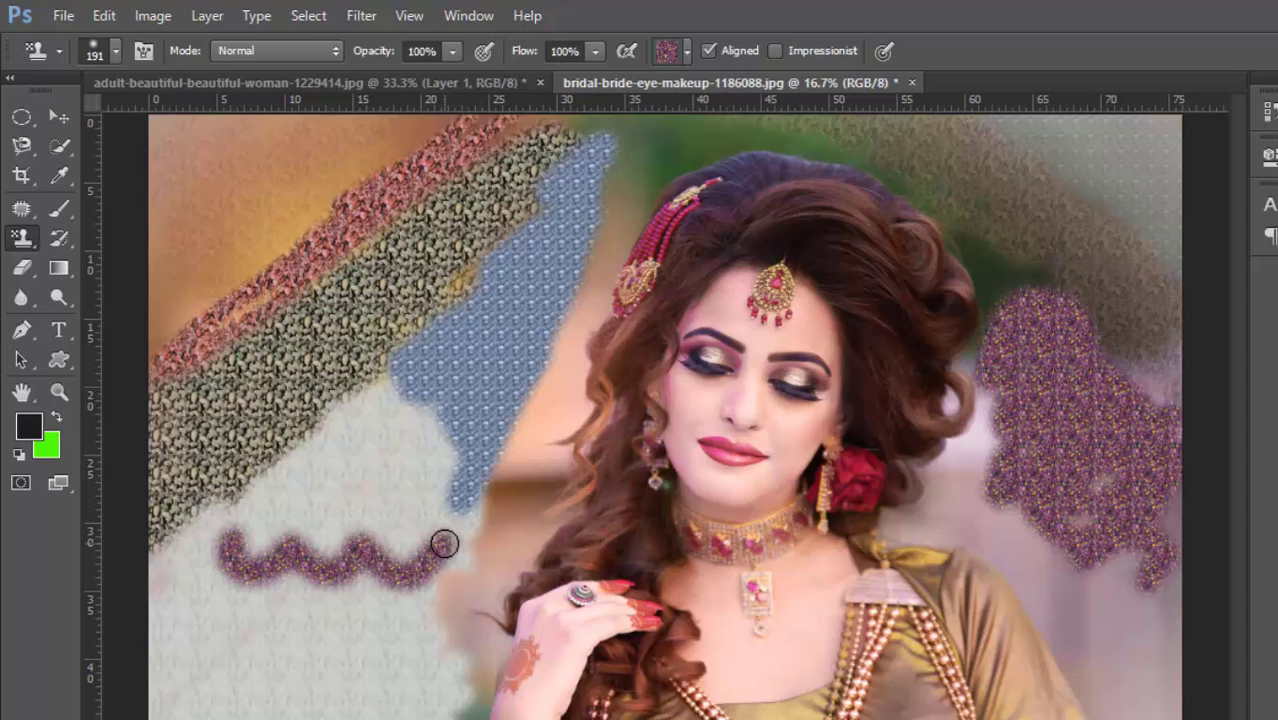
{"action": "mouse_move", "coordinate": [431, 489]}
{"action": "left_mouse_down"}
{"action": "mouse_move", "coordinate": [305, 496]}
{"action": "mouse_move", "coordinate": [200, 462]}
{"action": "mouse_move", "coordinate": [158, 422]}
{"action": "left_mouse_up"}
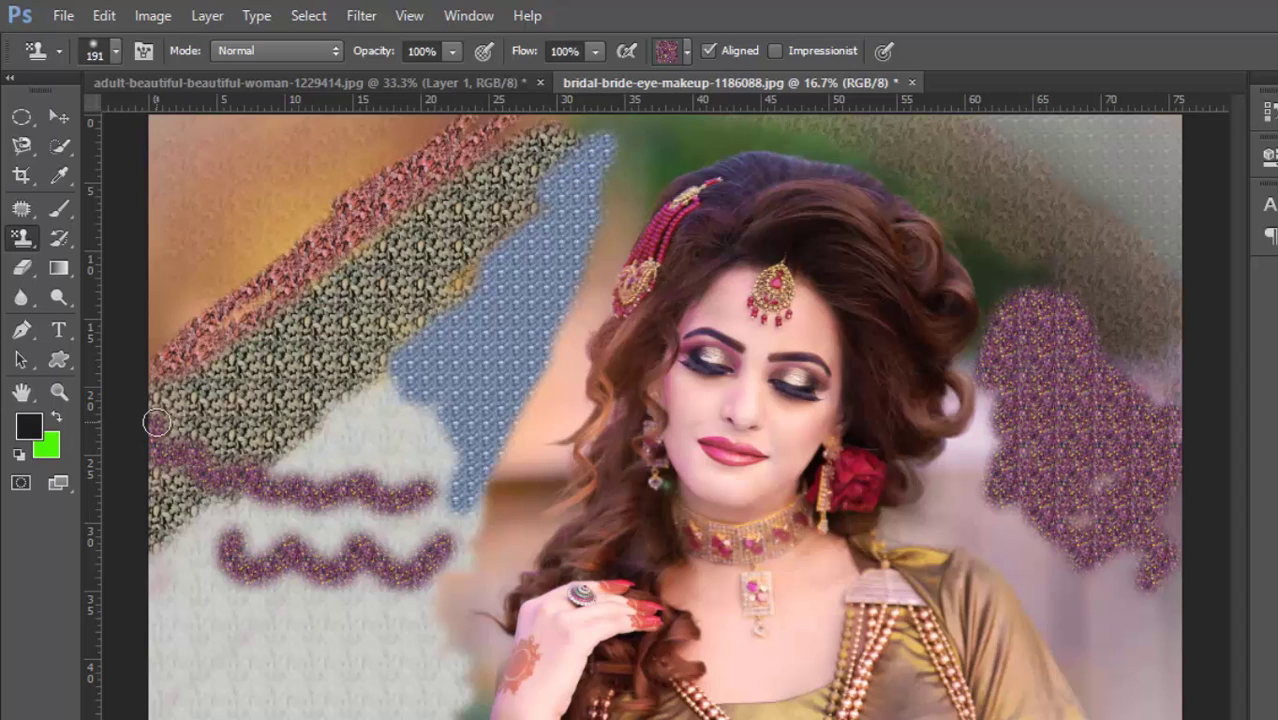
{"action": "left_click", "coordinate": [685, 55]}
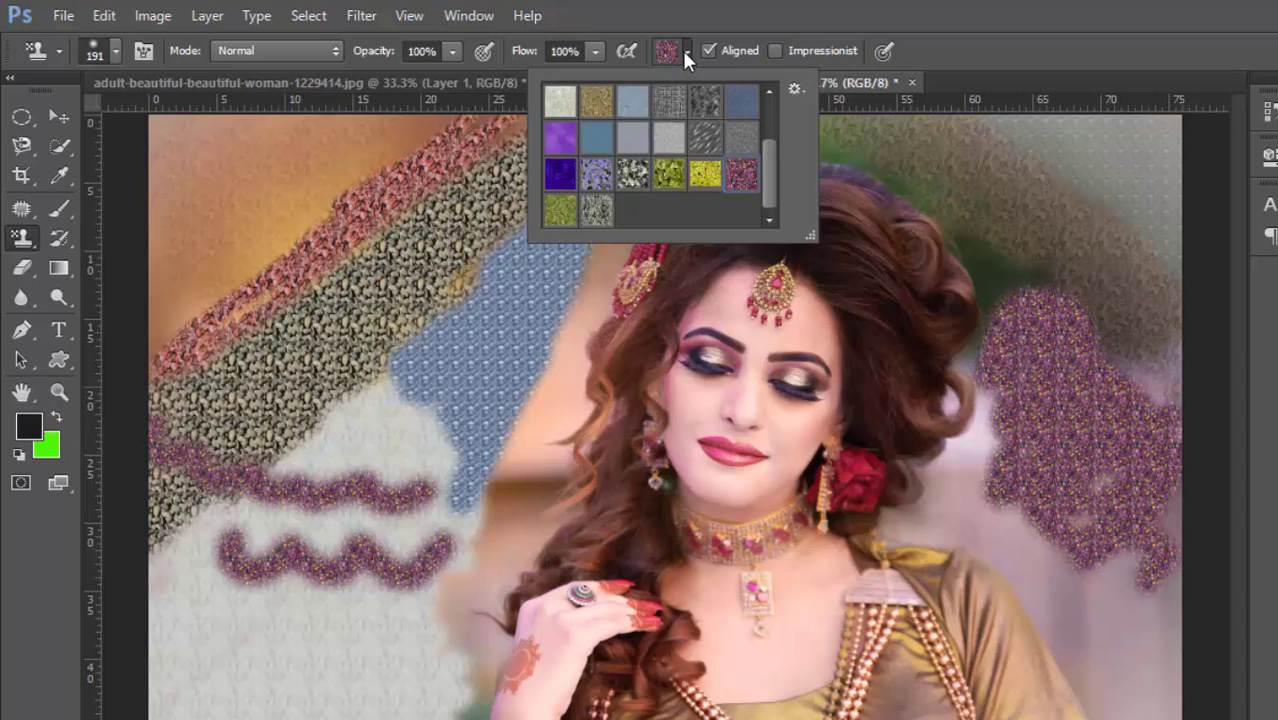
Step: Pick the dark speckled pattern and paint a patch at the lower left
{"action": "left_click", "coordinate": [668, 175]}
{"action": "left_click", "coordinate": [633, 175]}
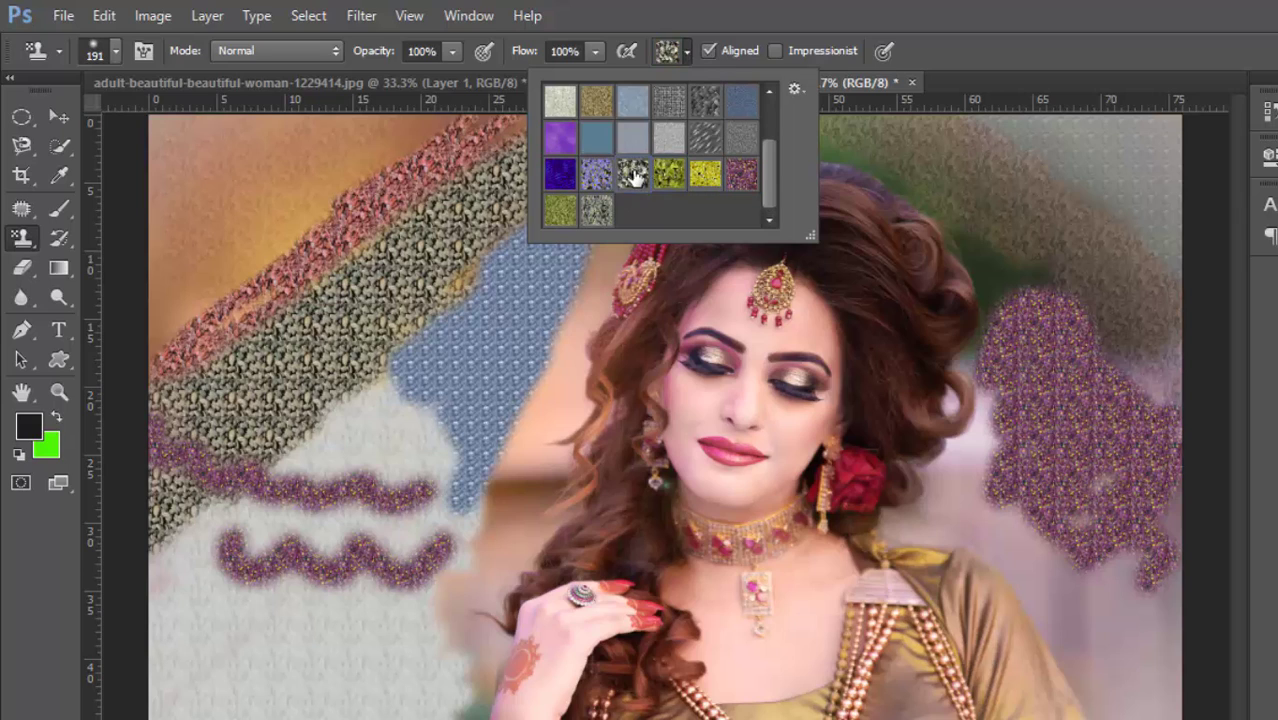
{"action": "mouse_move", "coordinate": [246, 700]}
{"action": "left_mouse_down"}
{"action": "mouse_move", "coordinate": [277, 702]}
{"action": "mouse_move", "coordinate": [300, 650]}
{"action": "mouse_move", "coordinate": [215, 640]}
{"action": "mouse_move", "coordinate": [232, 712]}
{"action": "mouse_move", "coordinate": [340, 700]}
{"action": "mouse_move", "coordinate": [210, 650]}
{"action": "mouse_move", "coordinate": [243, 673]}
{"action": "left_mouse_up"}
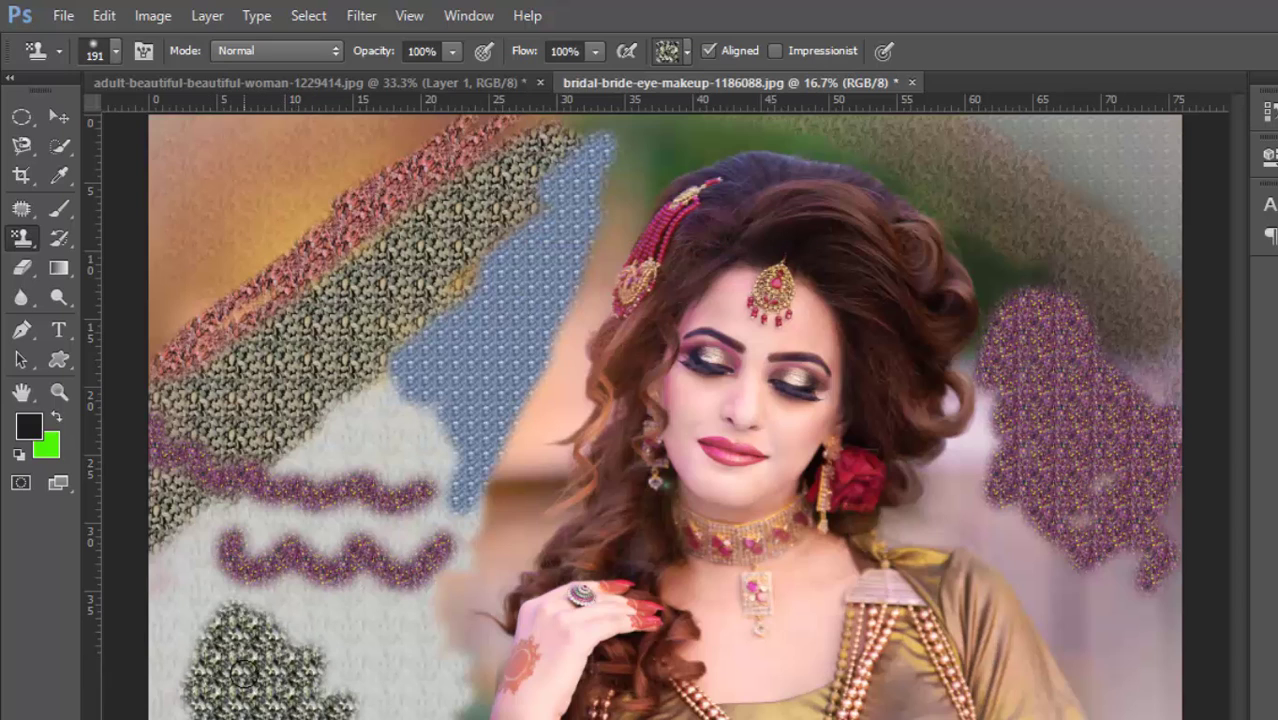
Step: Set the brush to about 198 px, enlarge it further, and stamp texture on the dress shoulder
{"action": "left_click", "coordinate": [116, 50]}
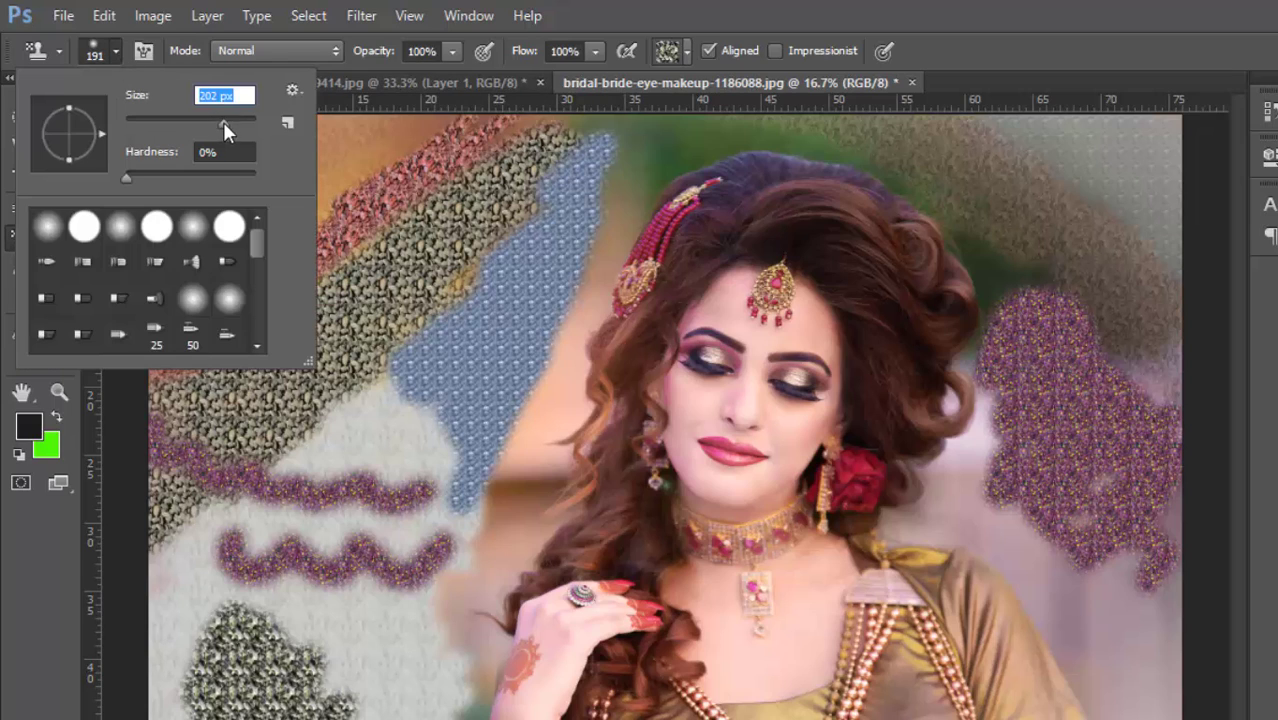
{"action": "left_click_drag", "start_coordinate": [222, 121], "coordinate": [275, 134]}
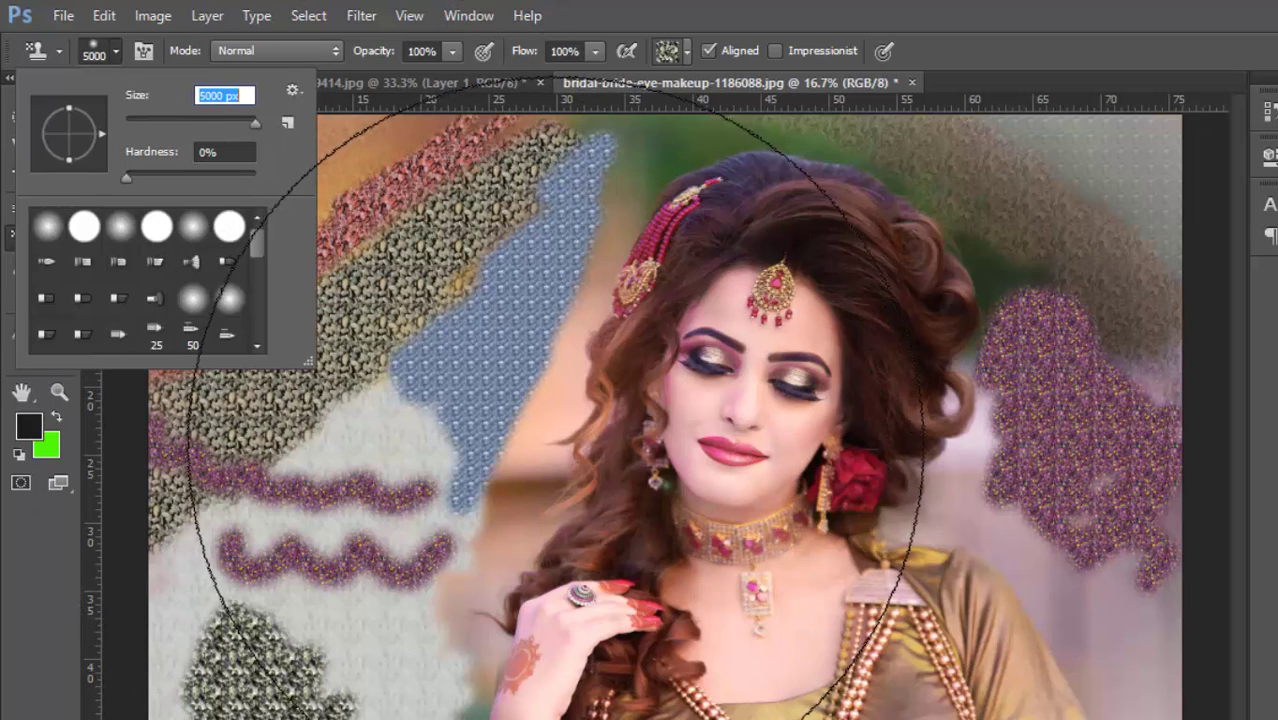
{"action": "left_click", "coordinate": [203, 120]}
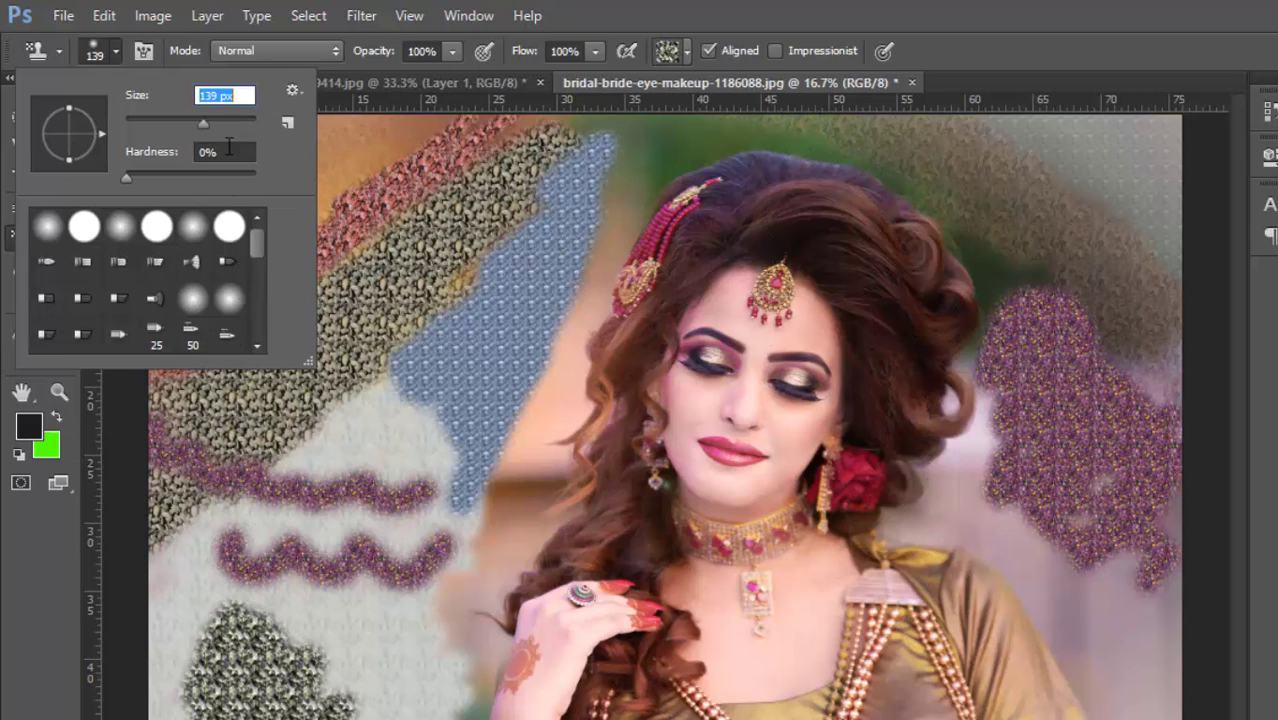
{"action": "left_click_drag", "start_coordinate": [212, 124], "coordinate": [222, 124]}
{"action": "left_click", "coordinate": [541, 435]}
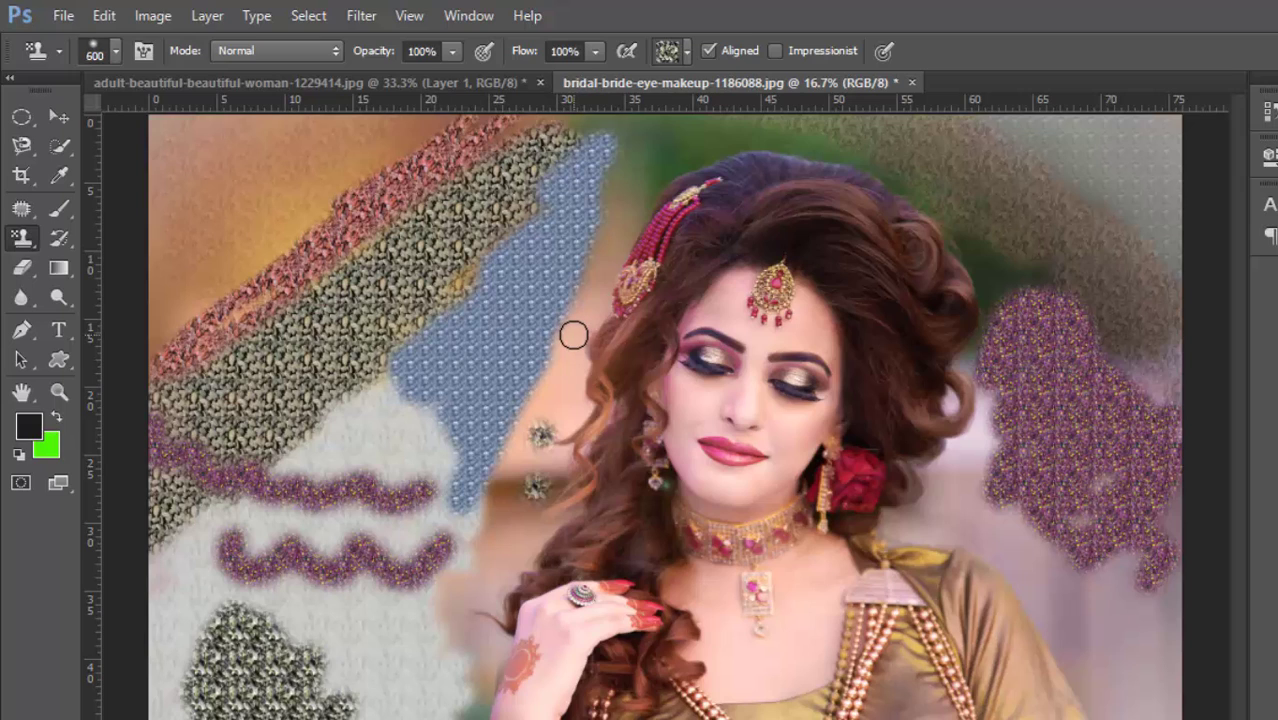
{"action": "key", "text": "bracketright"}
{"action": "key", "text": "bracketright"}
{"action": "key", "text": "bracketright"}
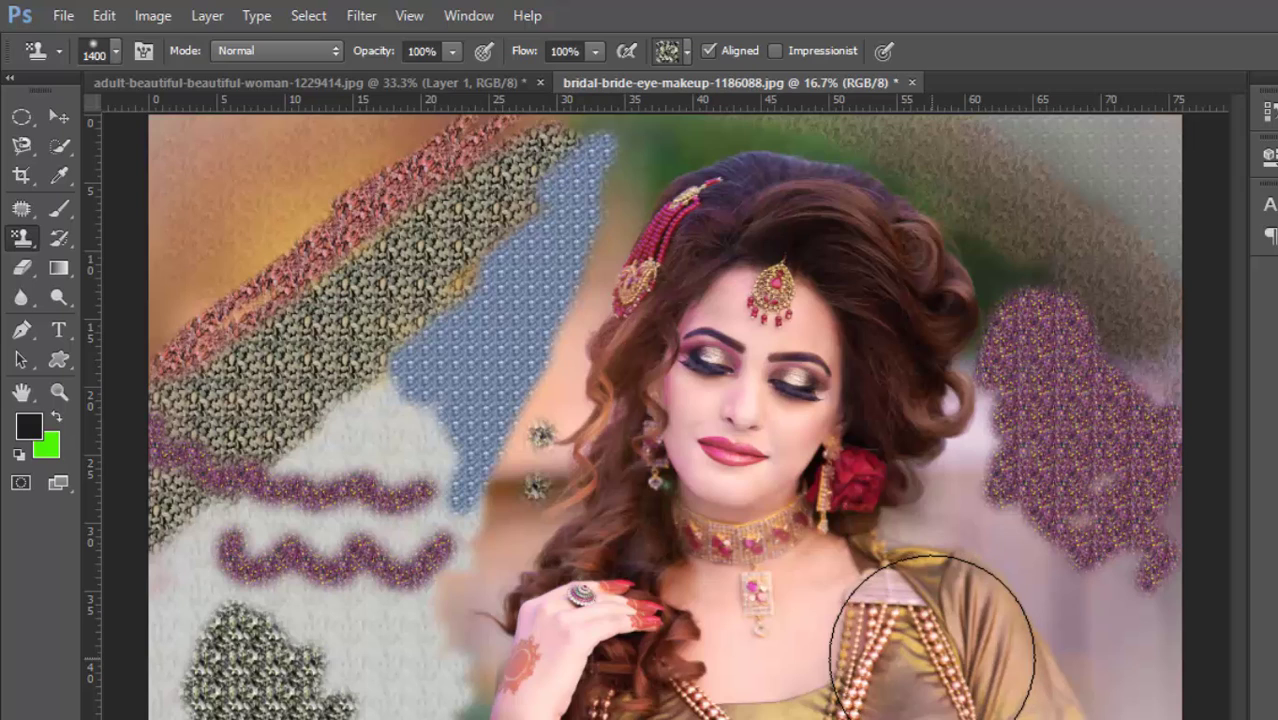
{"action": "left_click", "coordinate": [932, 655]}
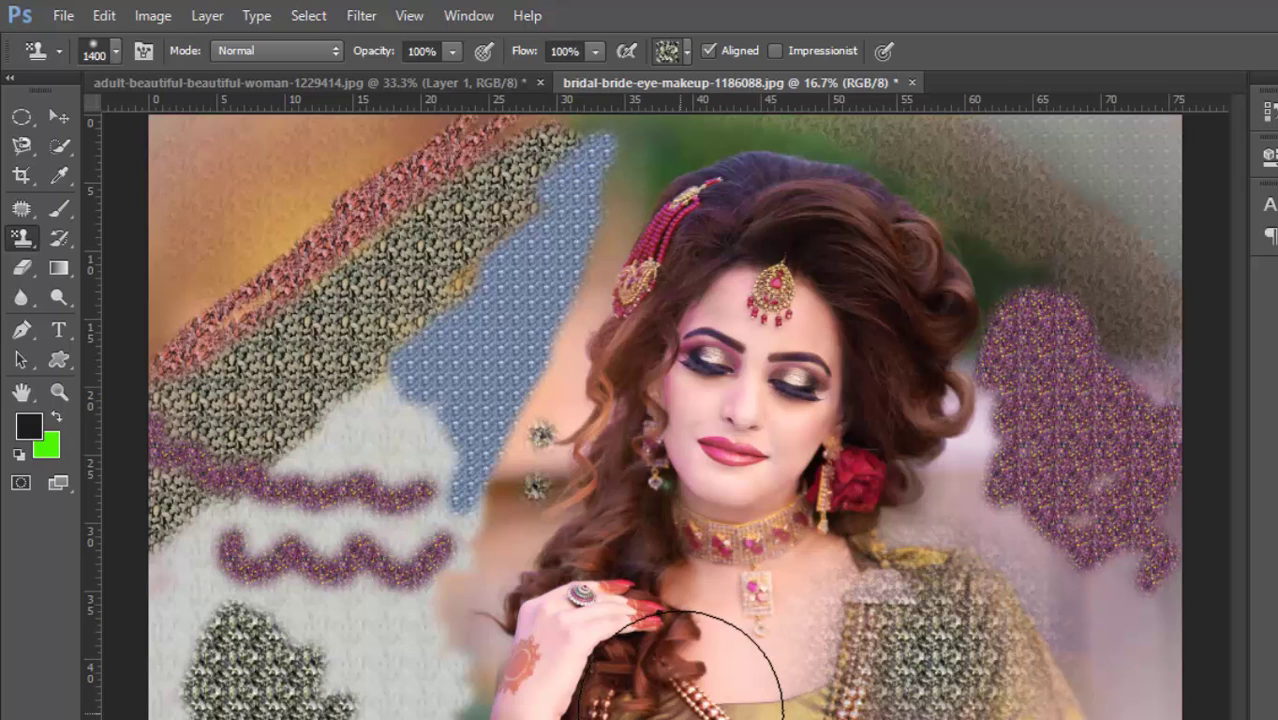
Step: Create a new 8×6-inch document and paint a grey-green pattern on a new layer
{"action": "left_click", "coordinate": [103, 18]}
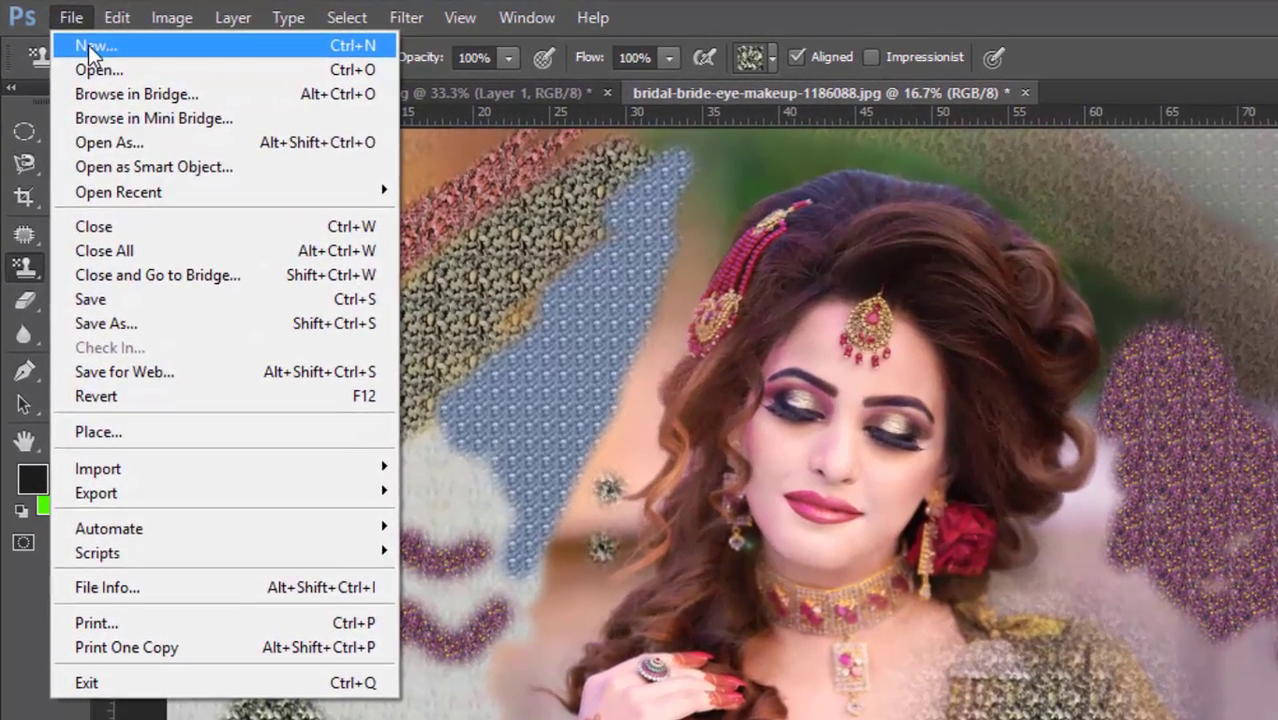
{"action": "left_click", "coordinate": [88, 45]}
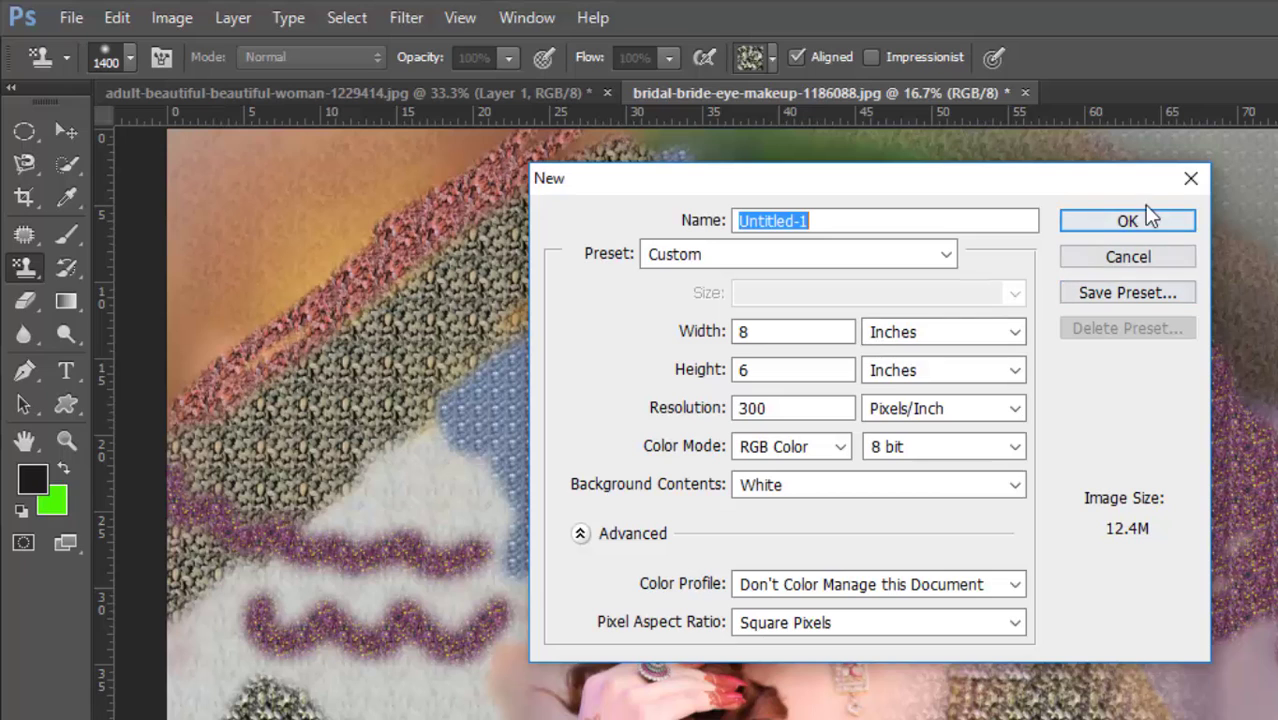
{"action": "left_click", "coordinate": [1127, 221]}
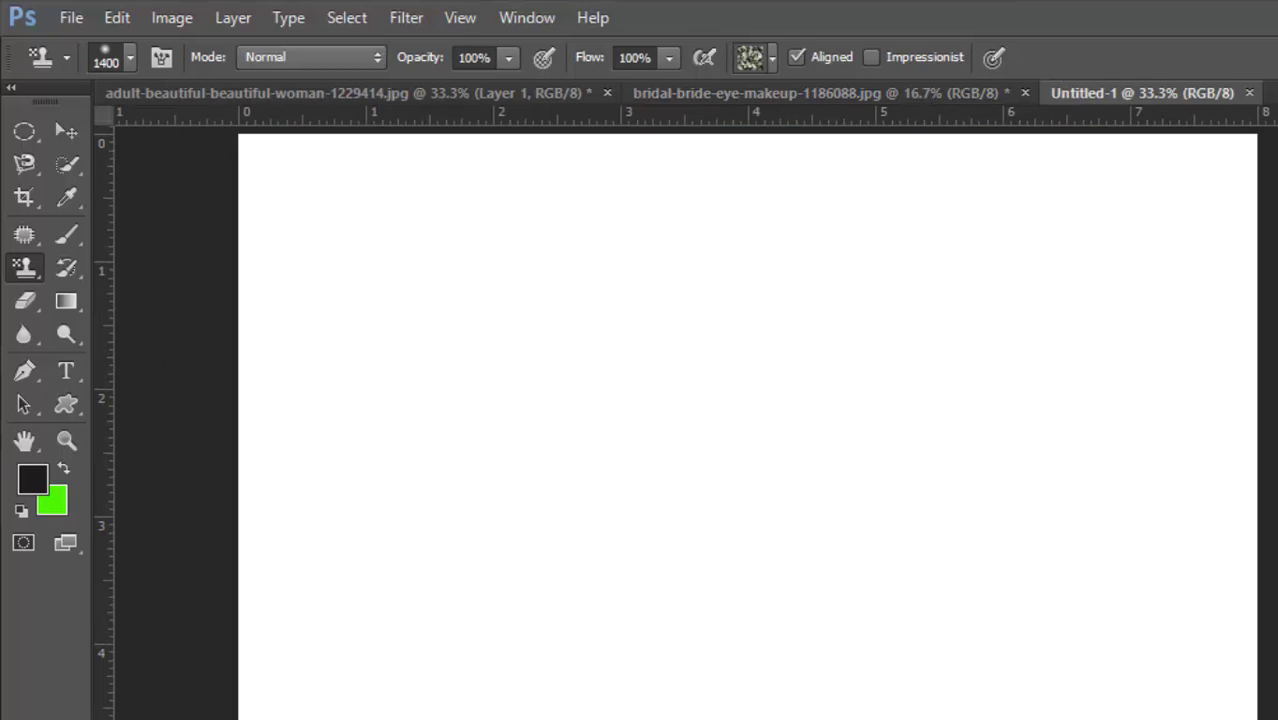
{"action": "key", "text": "ctrl+shift+alt+n"}
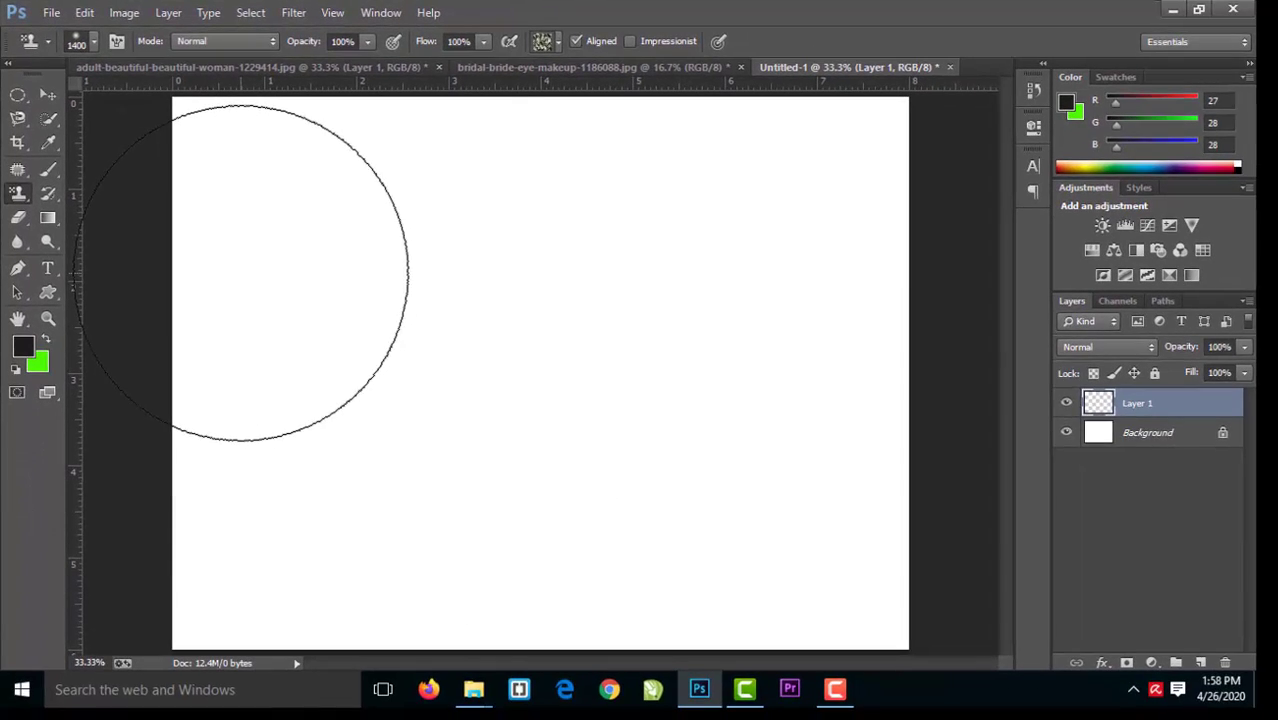
{"action": "mouse_move", "coordinate": [240, 272]}
{"action": "left_mouse_down"}
{"action": "mouse_move", "coordinate": [727, 114]}
{"action": "mouse_move", "coordinate": [785, 371]}
{"action": "mouse_move", "coordinate": [741, 510]}
{"action": "mouse_move", "coordinate": [100, 580]}
{"action": "mouse_move", "coordinate": [60, 470]}
{"action": "mouse_move", "coordinate": [810, 422]}
{"action": "mouse_move", "coordinate": [450, 320]}
{"action": "mouse_move", "coordinate": [220, 180]}
{"action": "mouse_move", "coordinate": [300, 380]}
{"action": "left_mouse_up"}
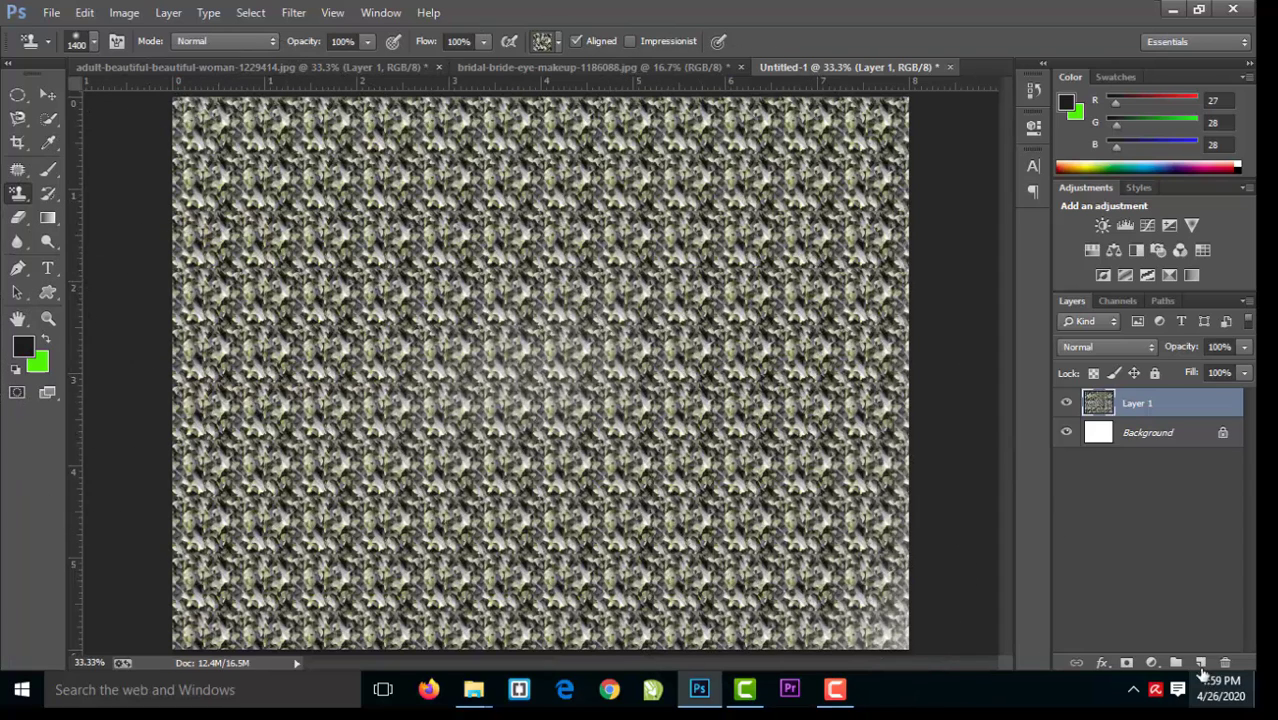
Step: Paint the yellow-green pattern over the canvas on a new Layer 2, then add an empty Layer 3
{"action": "left_click", "coordinate": [1201, 662]}
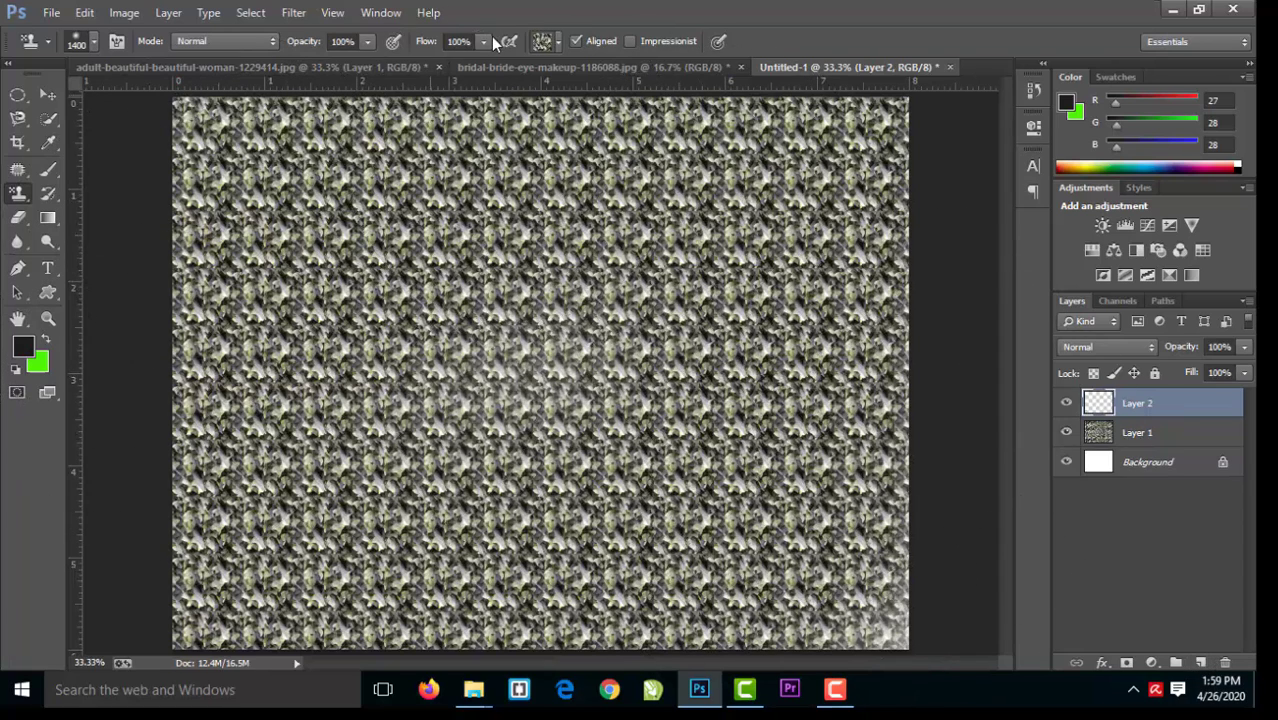
{"action": "left_click", "coordinate": [559, 41]}
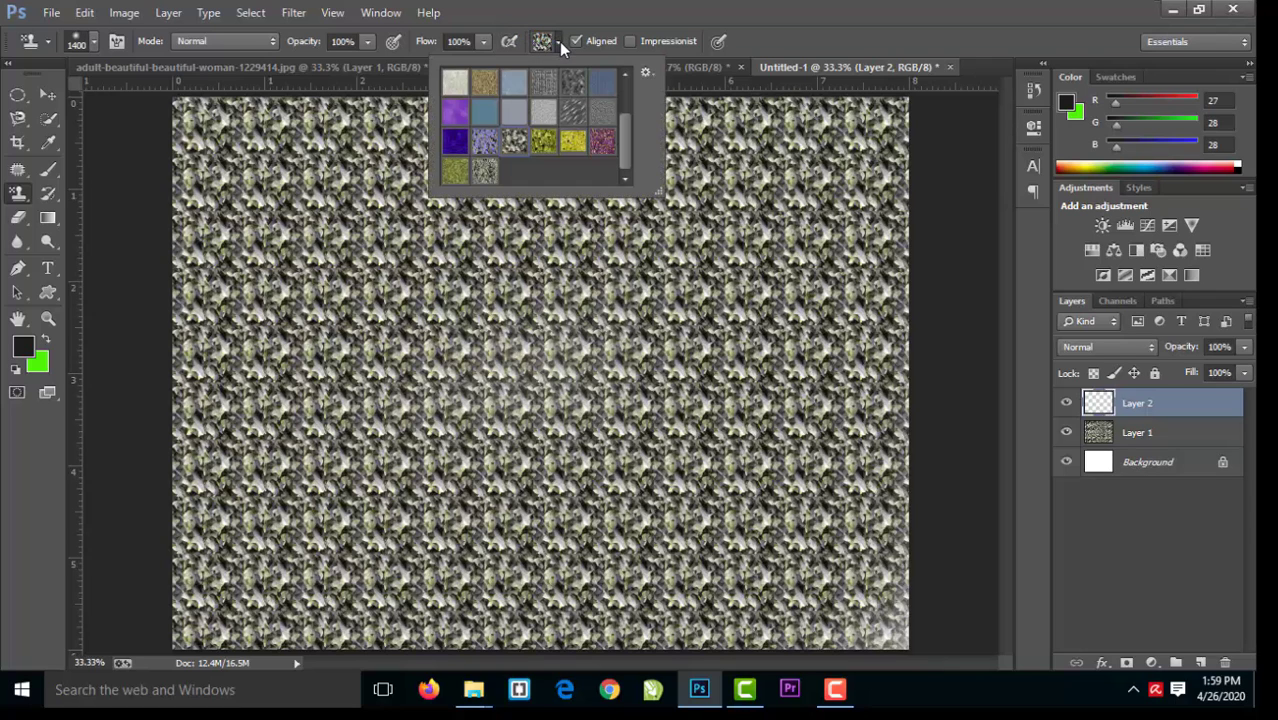
{"action": "left_click", "coordinate": [542, 145]}
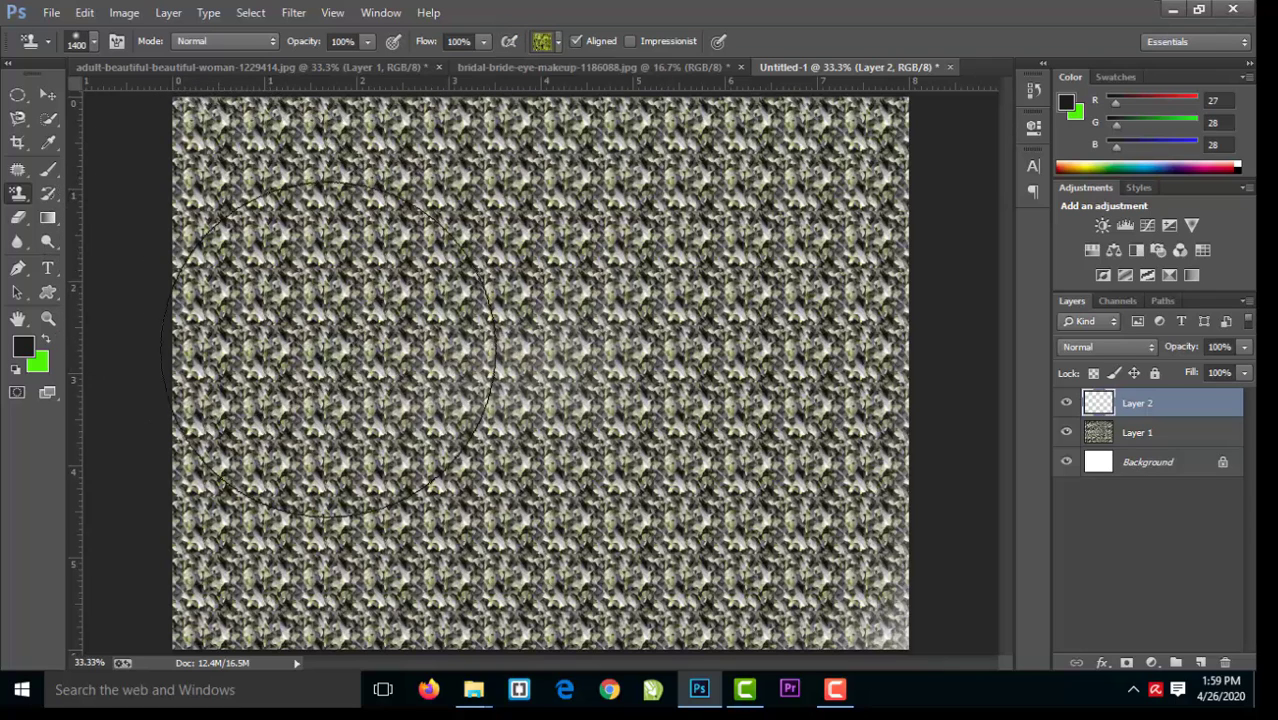
{"action": "mouse_move", "coordinate": [230, 200]}
{"action": "left_mouse_down"}
{"action": "mouse_move", "coordinate": [455, 165]}
{"action": "mouse_move", "coordinate": [755, 510]}
{"action": "mouse_move", "coordinate": [856, 513]}
{"action": "left_mouse_up"}
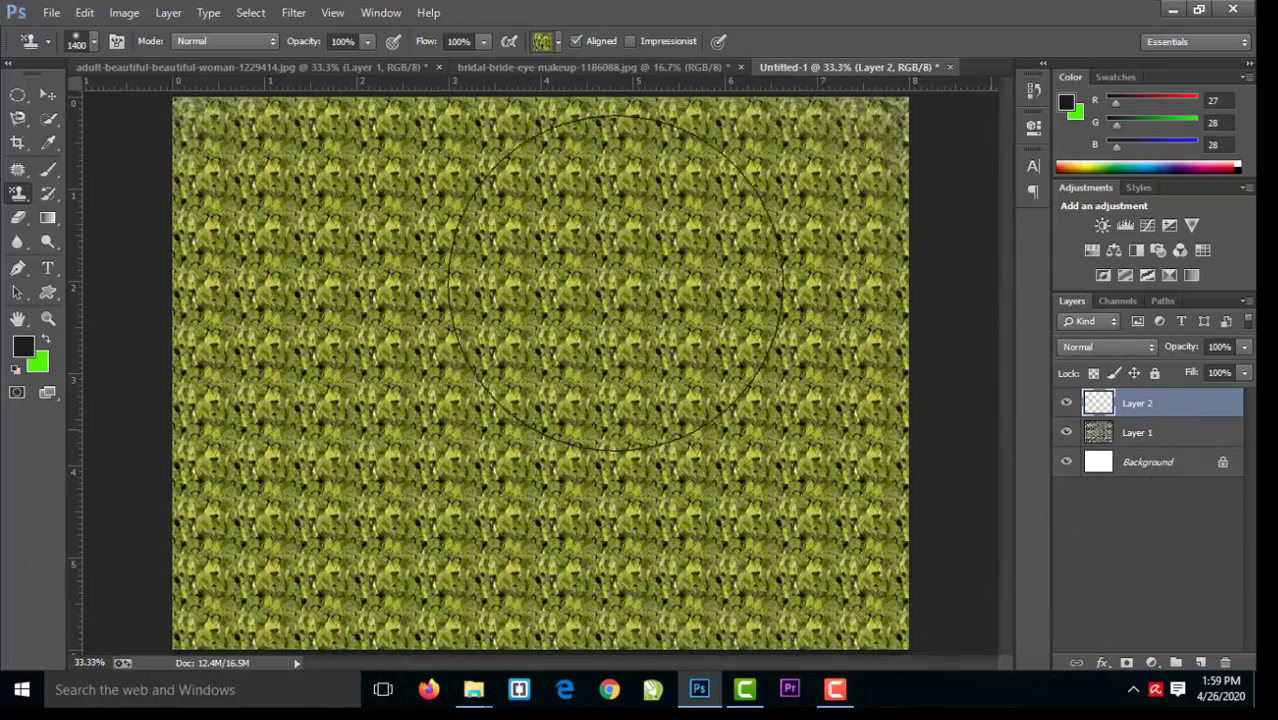
{"action": "left_click", "coordinate": [559, 43]}
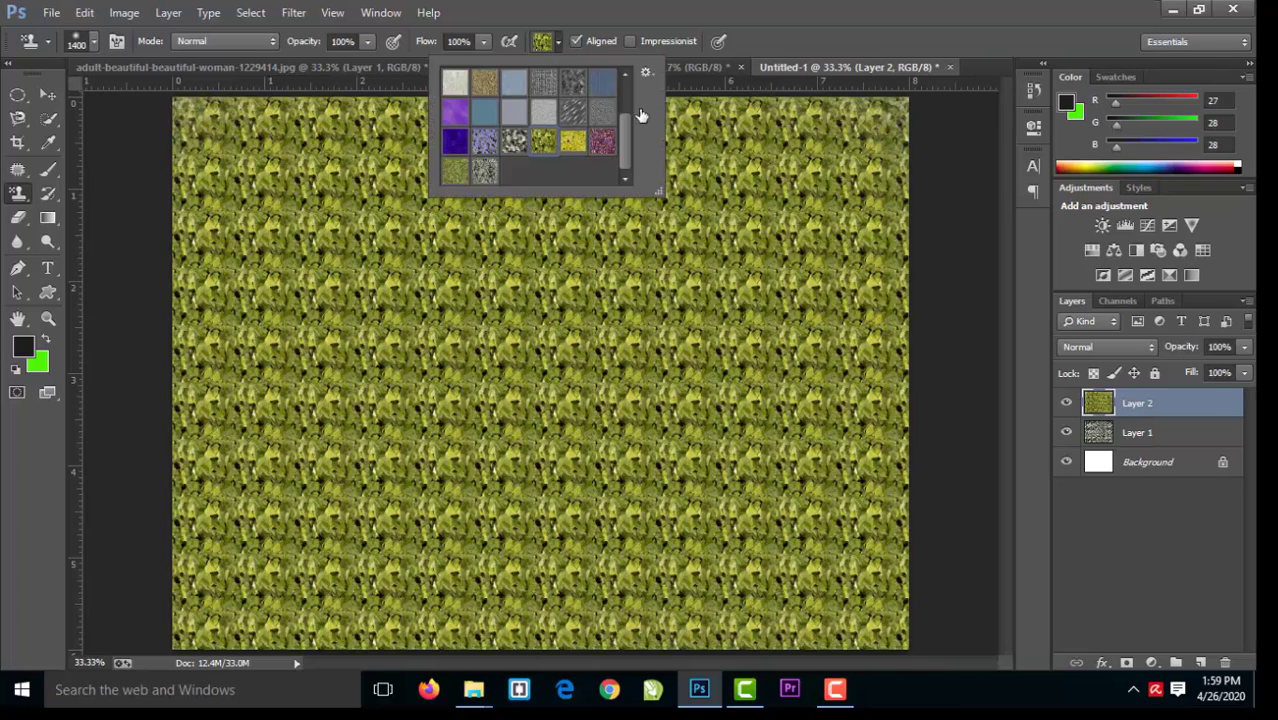
{"action": "left_click", "coordinate": [1201, 663]}
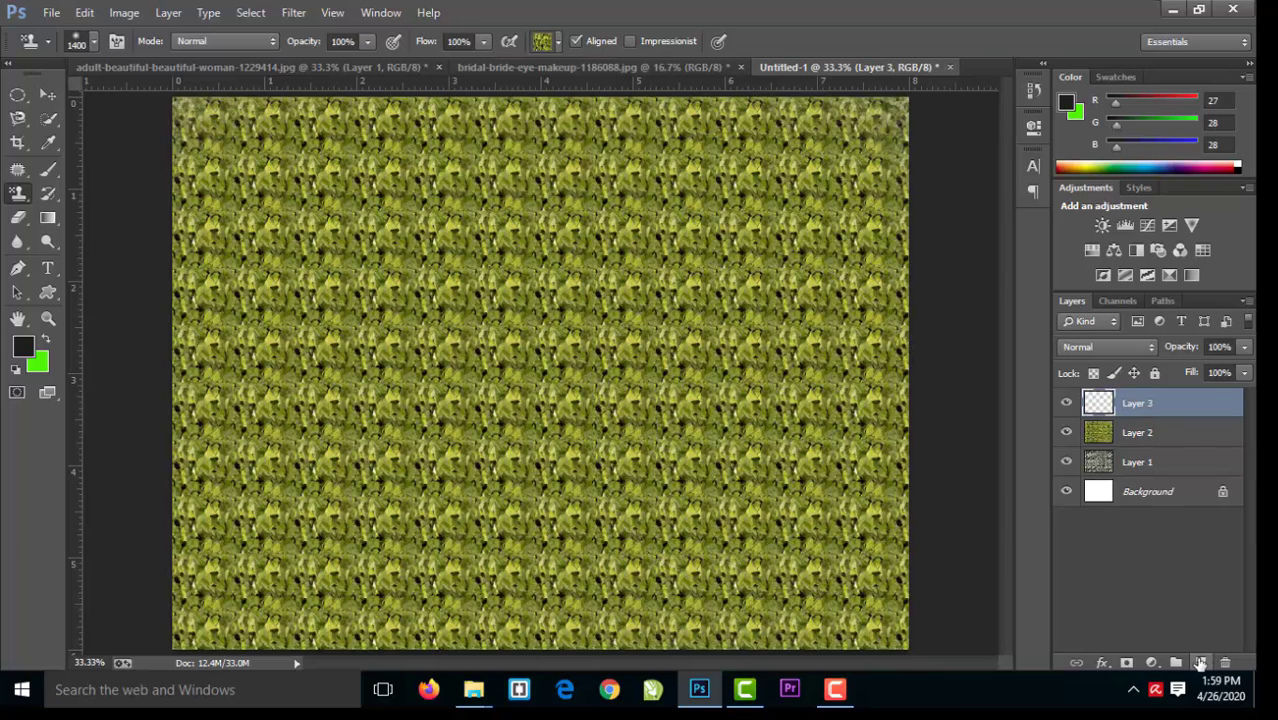
Step: Cover Layer 3 with the pink pattern
{"action": "left_click", "coordinate": [558, 42]}
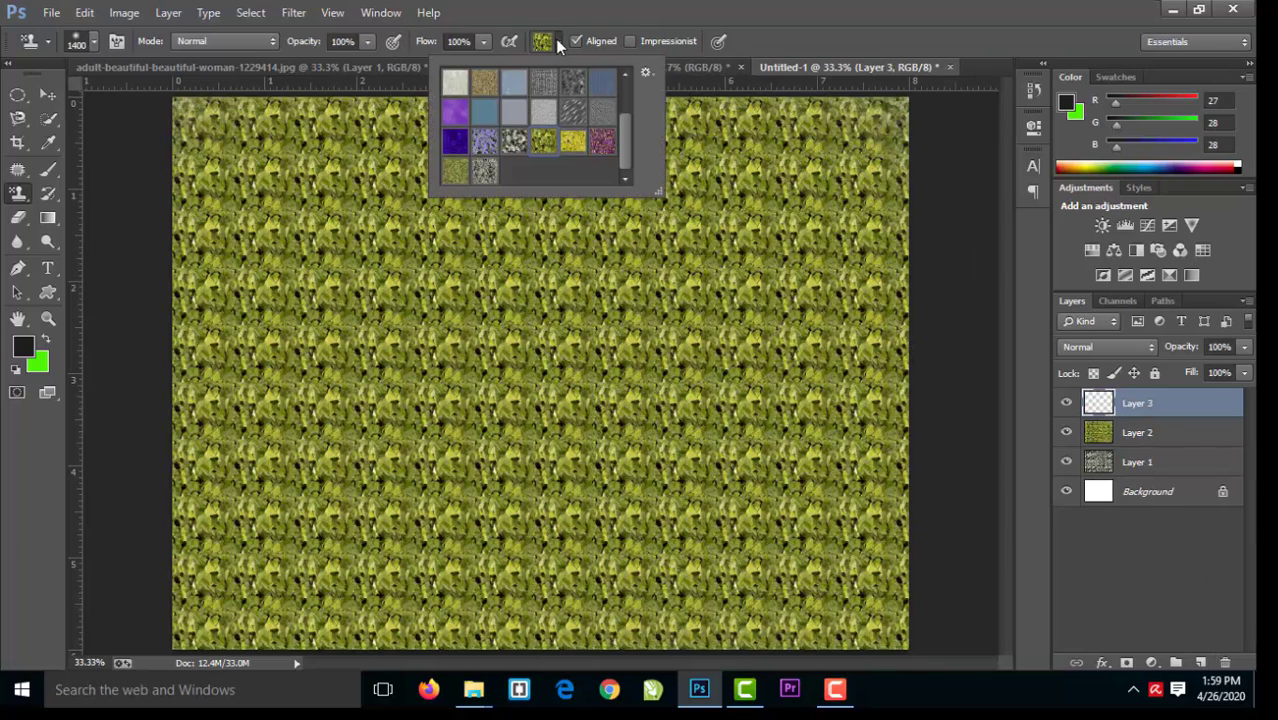
{"action": "left_click", "coordinate": [603, 146]}
{"action": "left_click", "coordinate": [270, 286]}
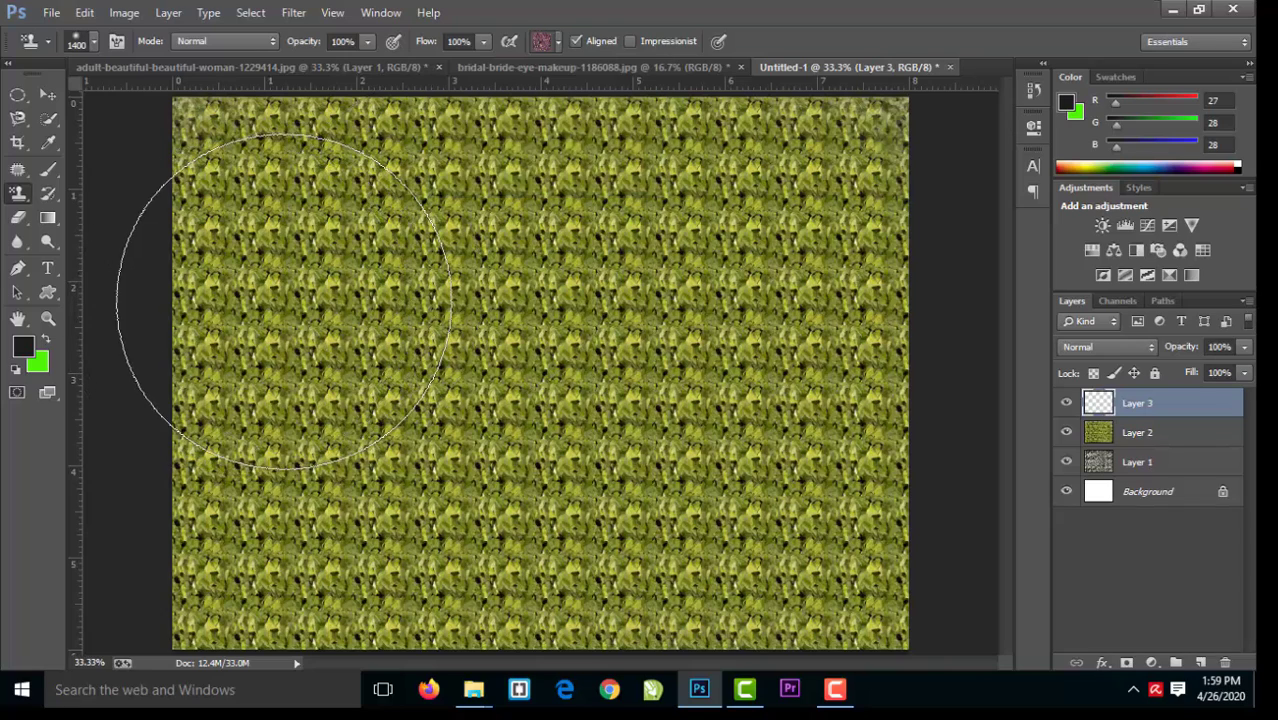
{"action": "mouse_move", "coordinate": [288, 286]}
{"action": "left_mouse_down"}
{"action": "mouse_move", "coordinate": [326, 273]}
{"action": "mouse_move", "coordinate": [300, 148]}
{"action": "mouse_move", "coordinate": [542, 165]}
{"action": "mouse_move", "coordinate": [1013, 428]}
{"action": "mouse_move", "coordinate": [480, 527]}
{"action": "mouse_move", "coordinate": [86, 457]}
{"action": "mouse_move", "coordinate": [430, 690]}
{"action": "mouse_move", "coordinate": [856, 314]}
{"action": "mouse_move", "coordinate": [408, 535]}
{"action": "left_mouse_up"}
{"action": "left_click_drag", "start_coordinate": [942, 640], "coordinate": [768, 690]}
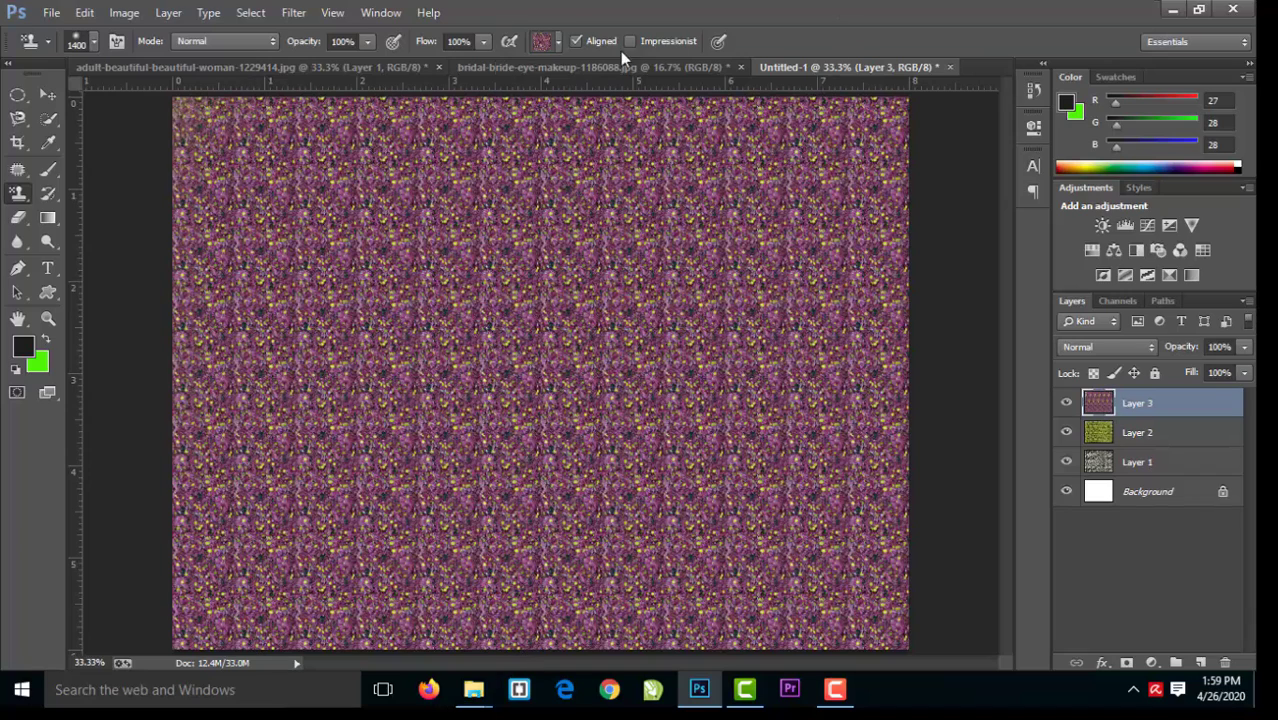
Step: Paint the lavender floral pattern across a new Layer 4
{"action": "left_click", "coordinate": [556, 44]}
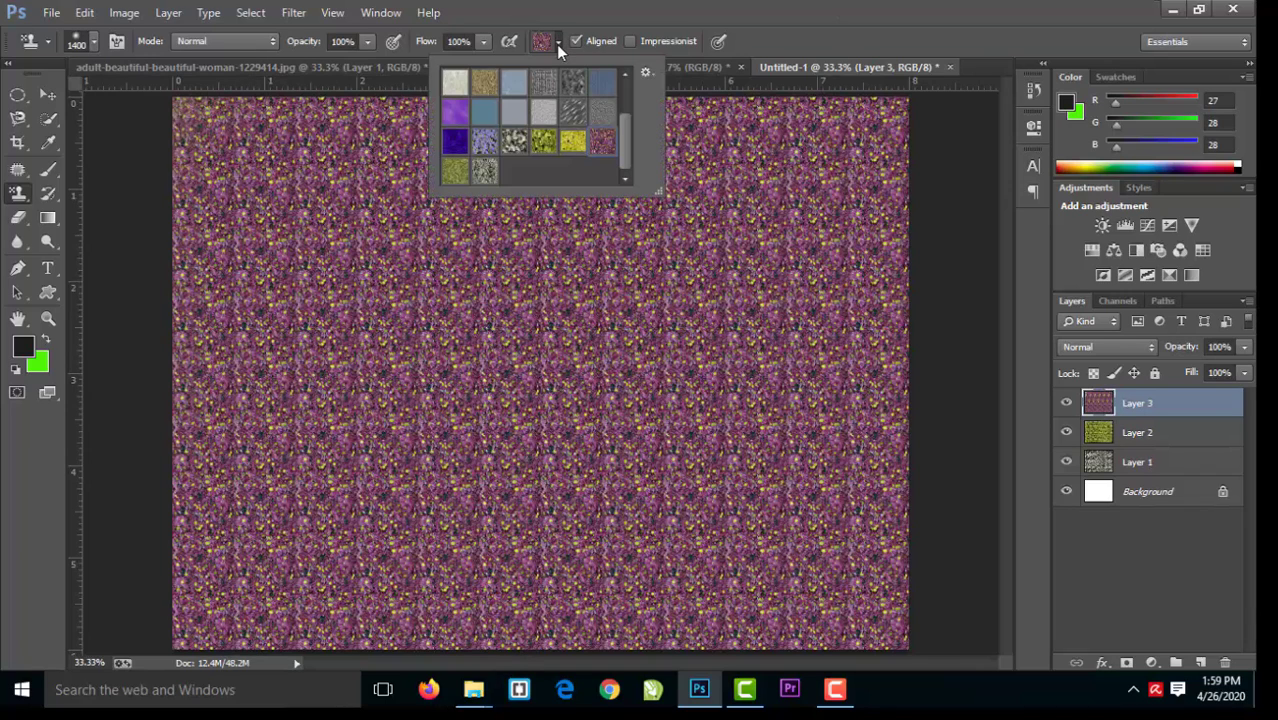
{"action": "left_click", "coordinate": [481, 145]}
{"action": "left_click", "coordinate": [1200, 664]}
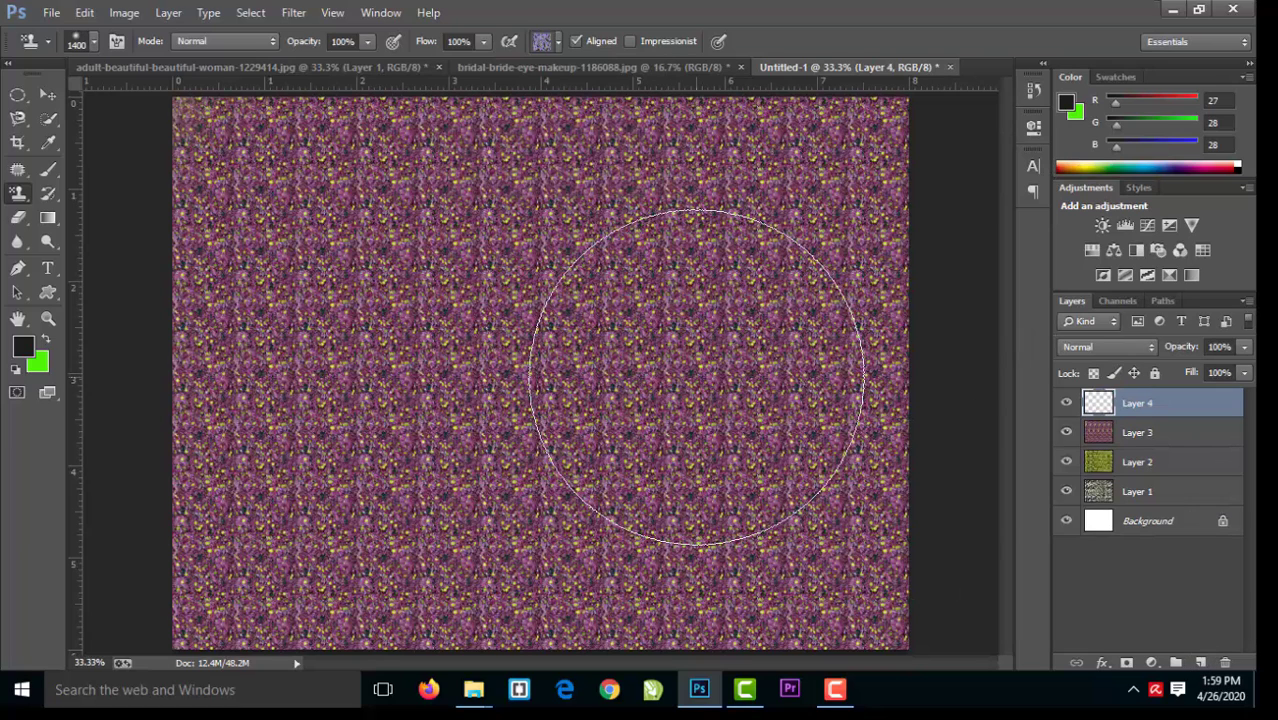
{"action": "mouse_move", "coordinate": [570, 214]}
{"action": "left_mouse_down"}
{"action": "mouse_move", "coordinate": [495, 367]}
{"action": "mouse_move", "coordinate": [157, 228]}
{"action": "mouse_move", "coordinate": [522, 57]}
{"action": "mouse_move", "coordinate": [899, 257]}
{"action": "mouse_move", "coordinate": [818, 540]}
{"action": "mouse_move", "coordinate": [357, 686]}
{"action": "mouse_move", "coordinate": [114, 571]}
{"action": "left_mouse_up"}
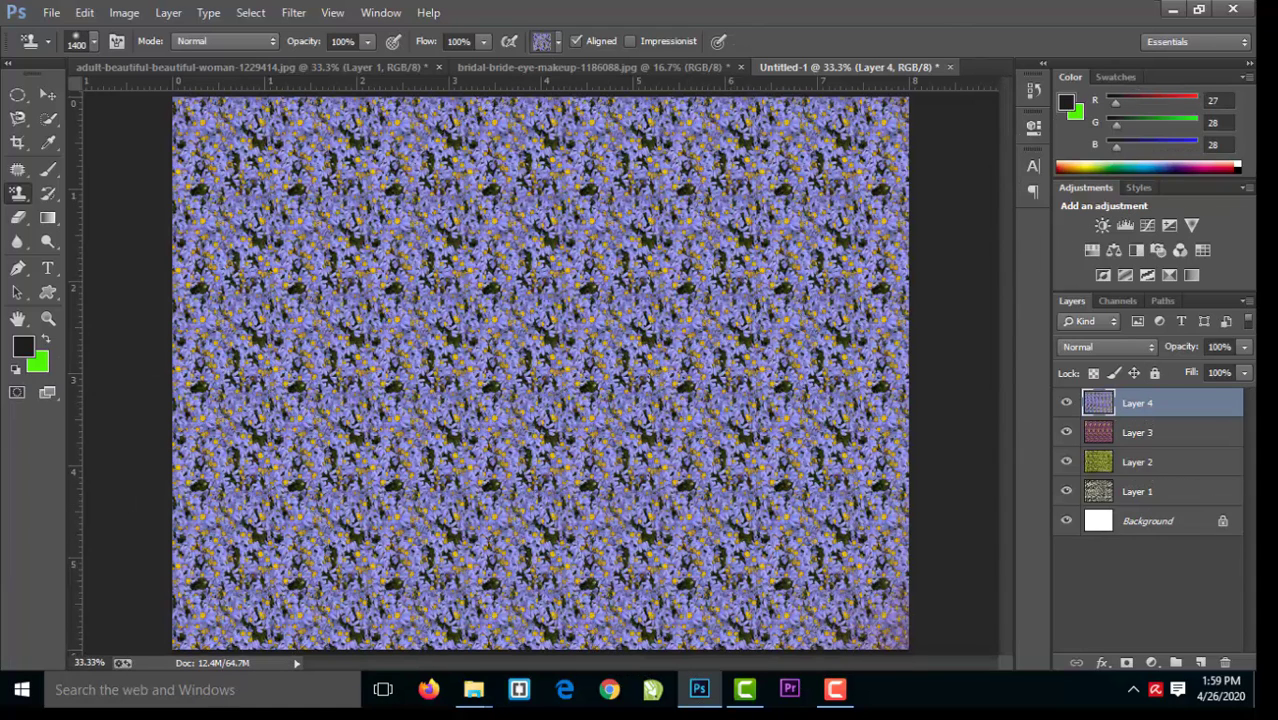
Step: Zoom out and draw a rectangular marquee selection in the canvas centre
{"action": "key", "text": "ctrl+minus"}
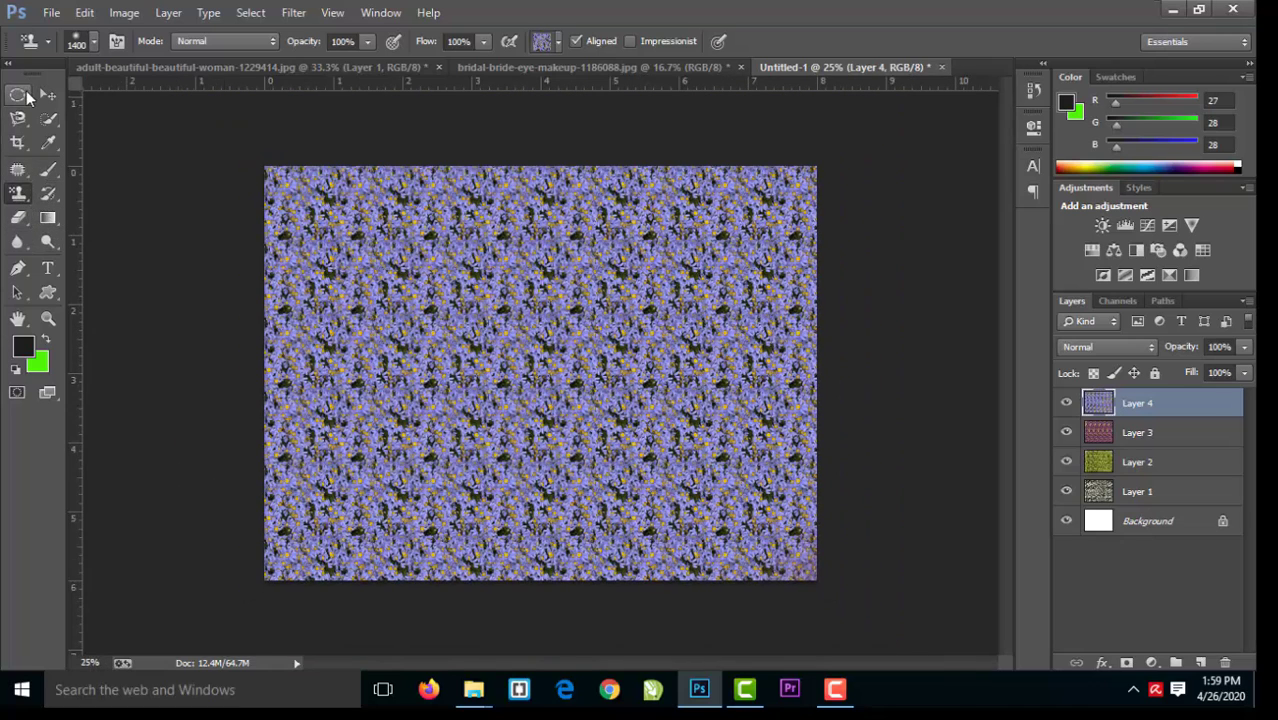
{"action": "right_click", "coordinate": [27, 96]}
{"action": "left_click", "coordinate": [73, 96]}
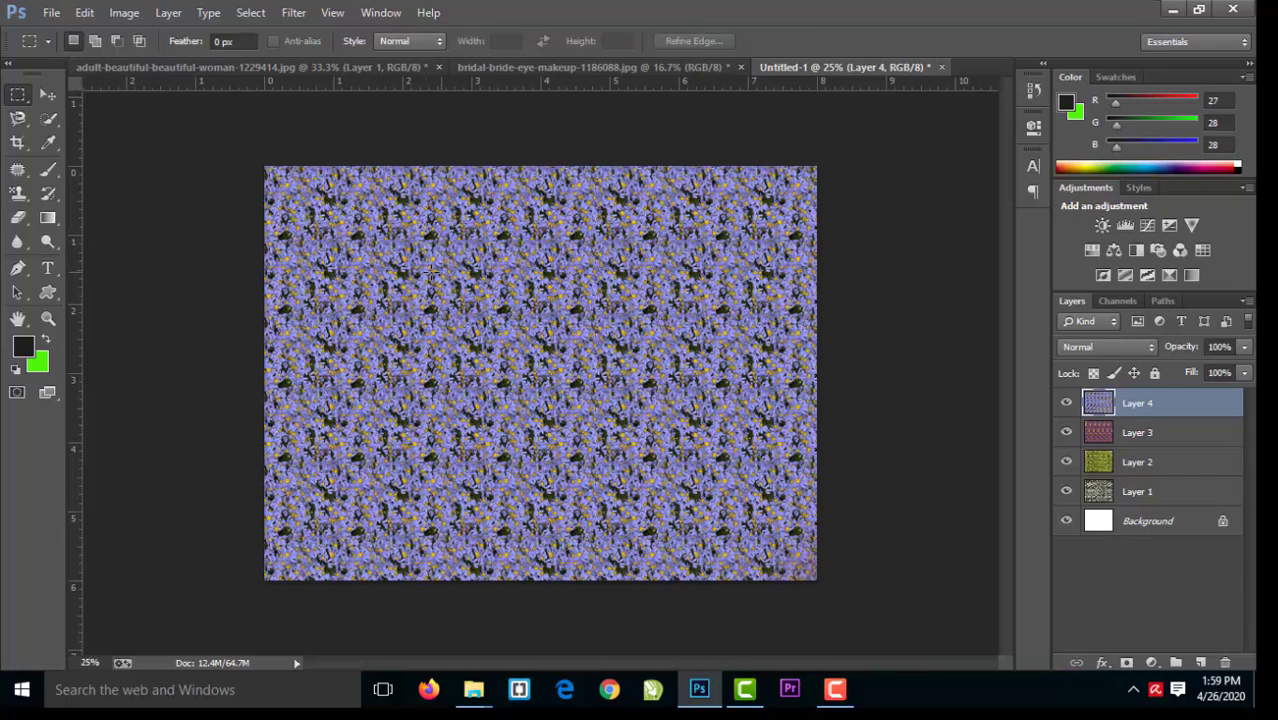
{"action": "left_click_drag", "start_coordinate": [431, 272], "coordinate": [688, 498]}
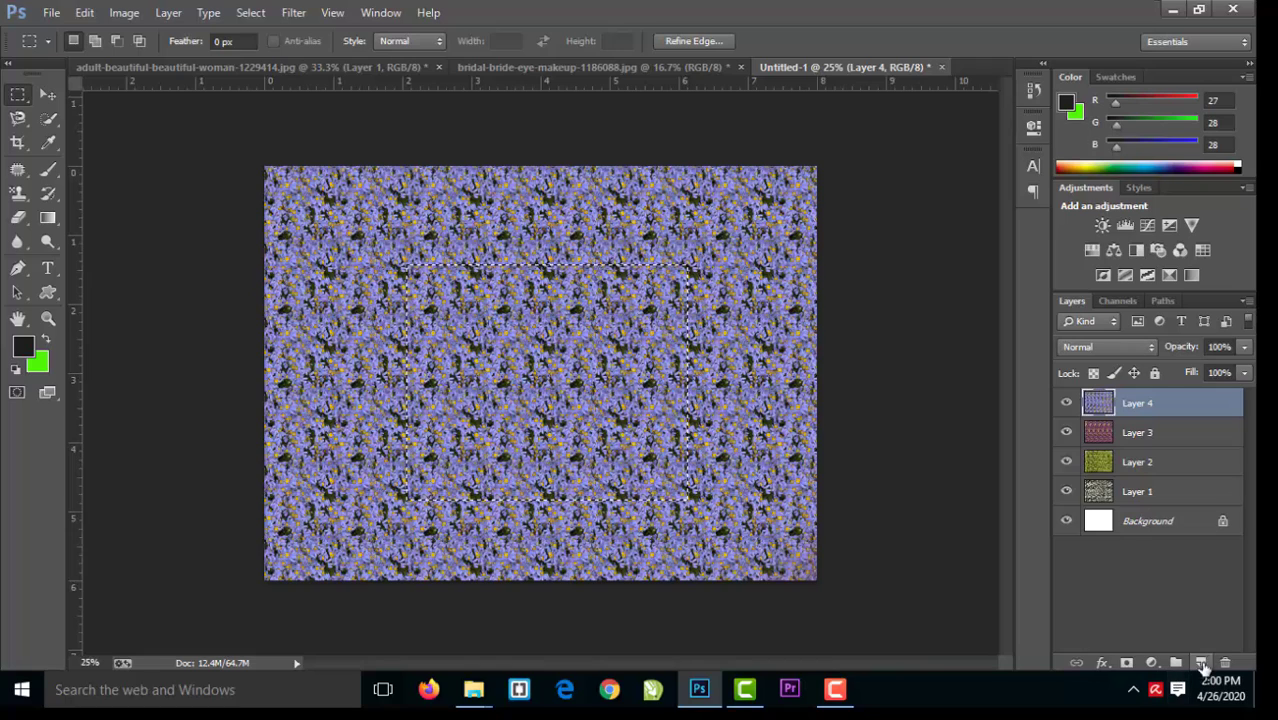
Step: Fill the central selection on a new Layer 5 with the grey stone Pattern Stamp
{"action": "left_click", "coordinate": [1201, 664]}
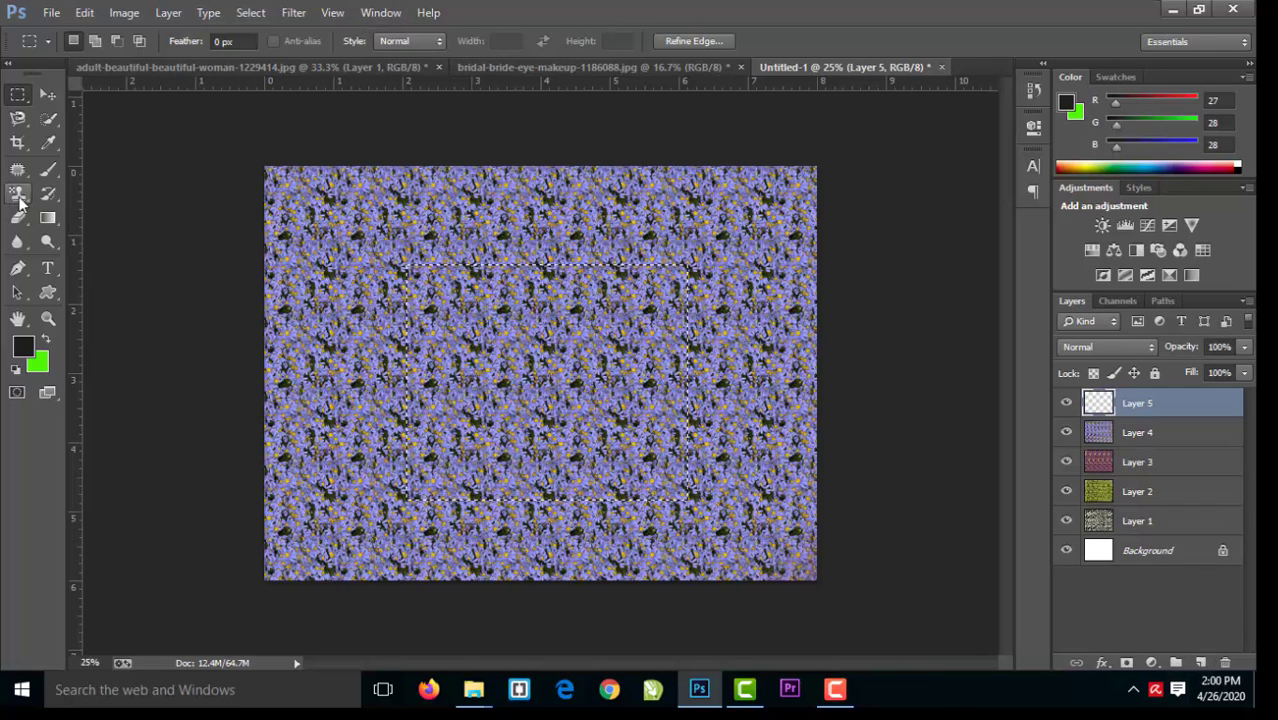
{"action": "left_click", "coordinate": [19, 196]}
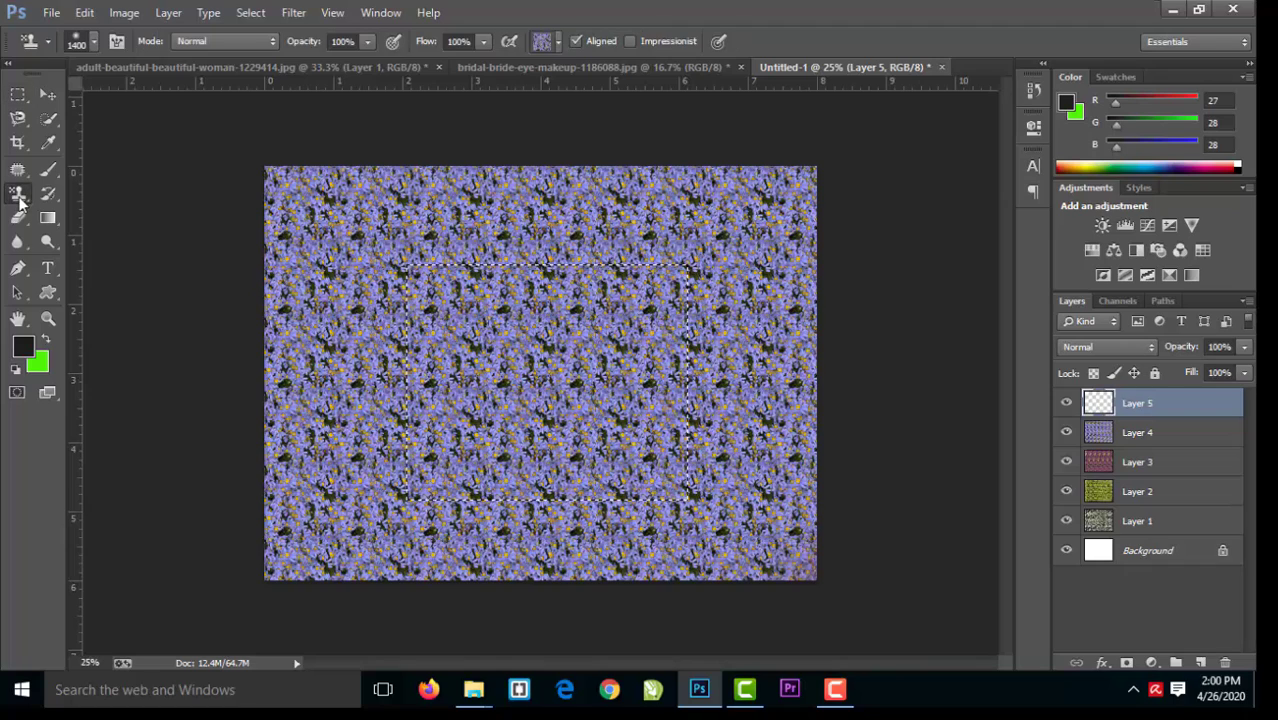
{"action": "left_click", "coordinate": [558, 41]}
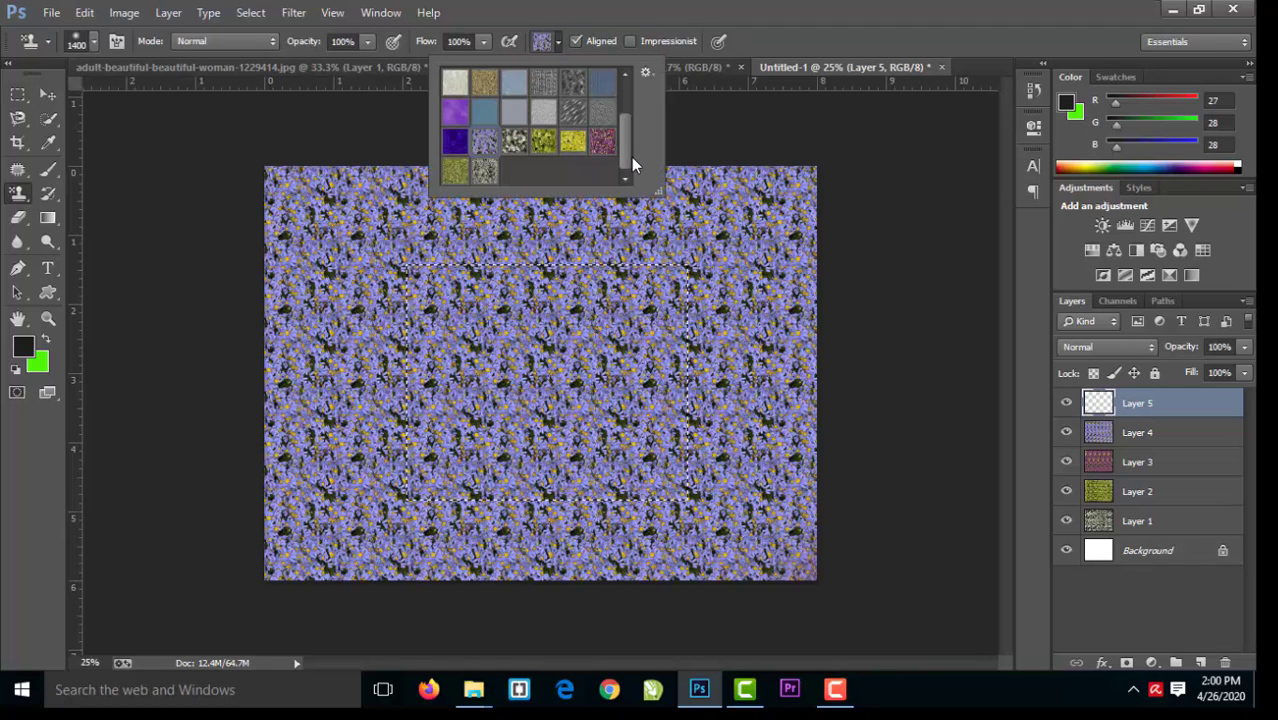
{"action": "left_click_drag", "start_coordinate": [622, 156], "coordinate": [624, 130]}
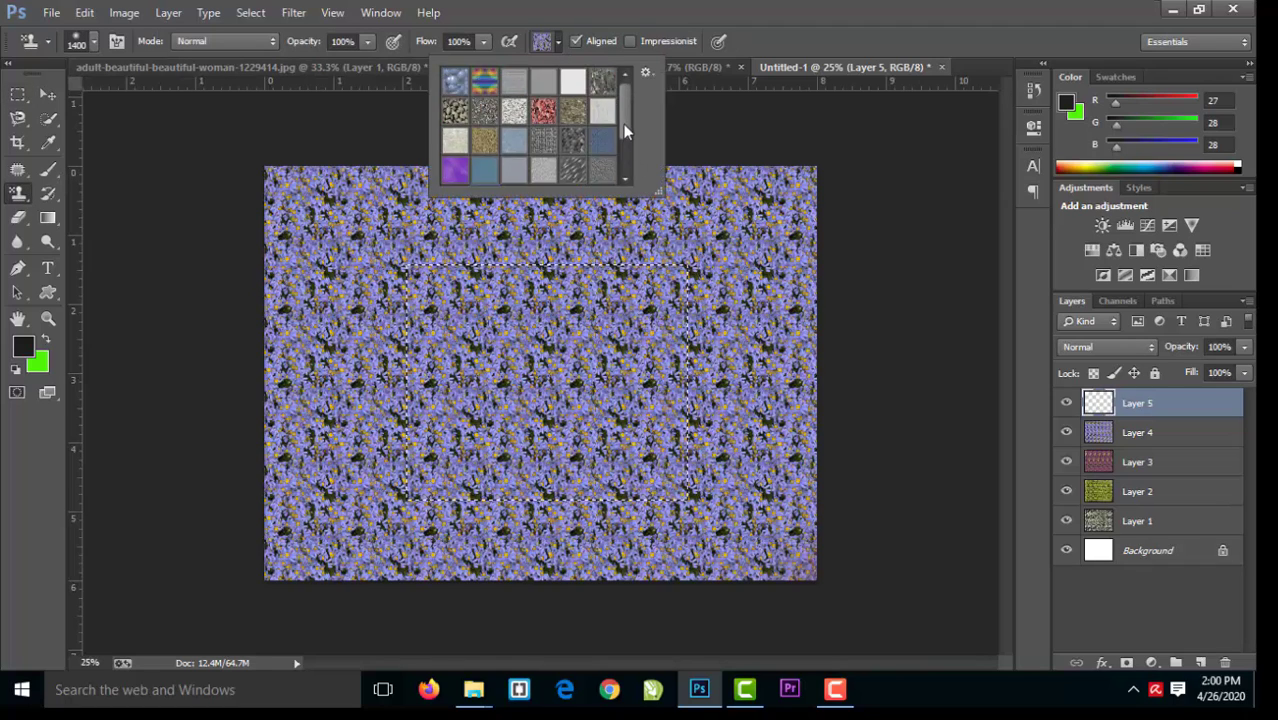
{"action": "double_click", "coordinate": [455, 111]}
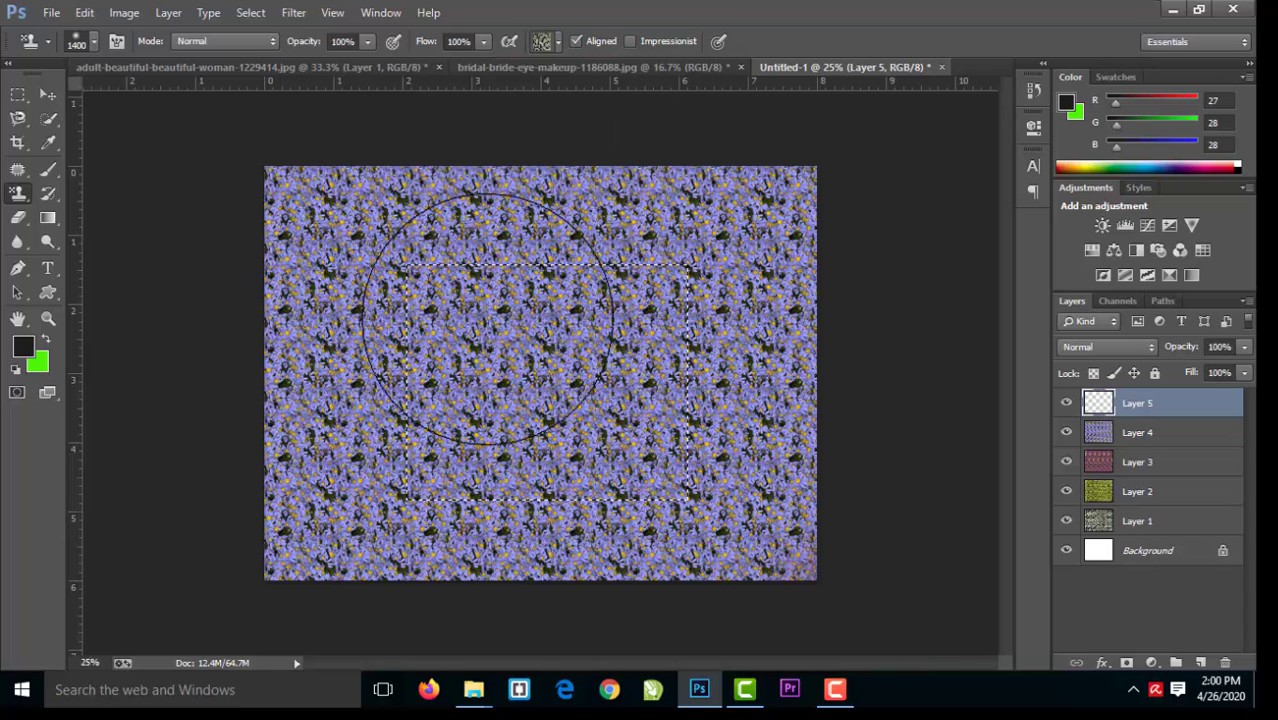
{"action": "mouse_move", "coordinate": [460, 320]}
{"action": "left_mouse_down"}
{"action": "mouse_move", "coordinate": [555, 392]}
{"action": "mouse_move", "coordinate": [475, 380]}
{"action": "left_mouse_up"}
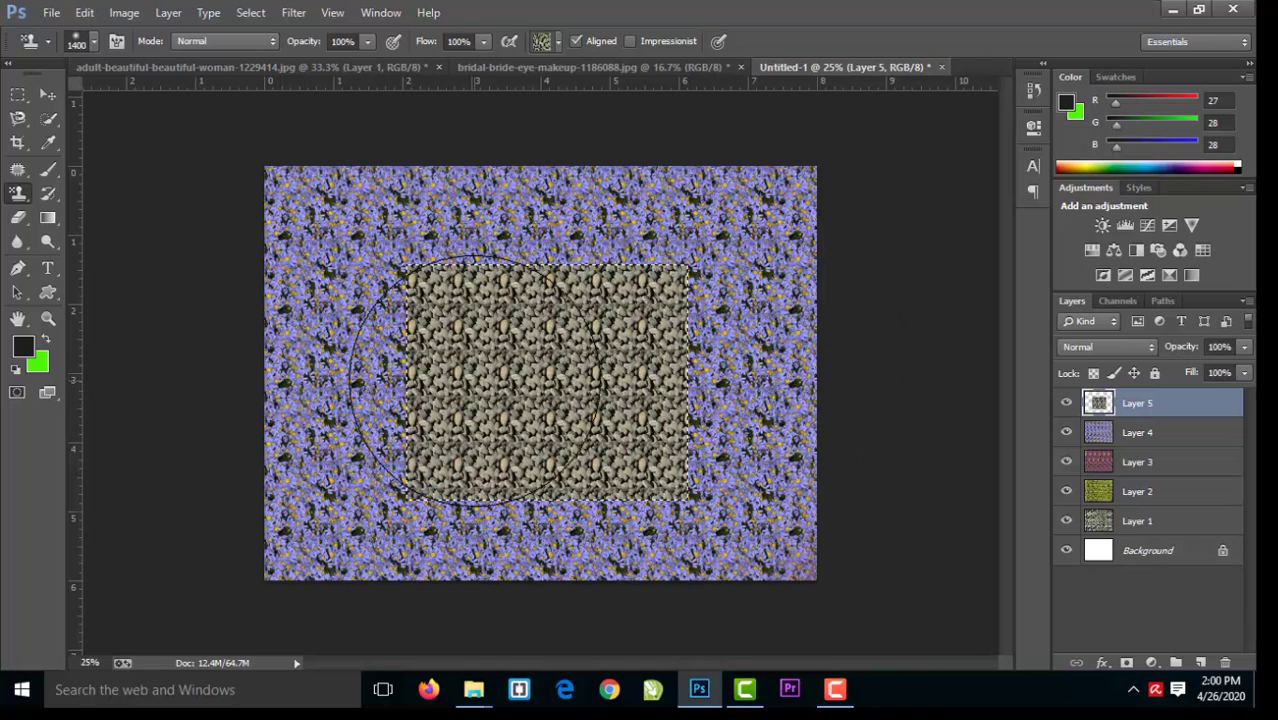
Step: Clear the selection and bring up the pattern set options menu
{"action": "key", "text": "ctrl+d"}
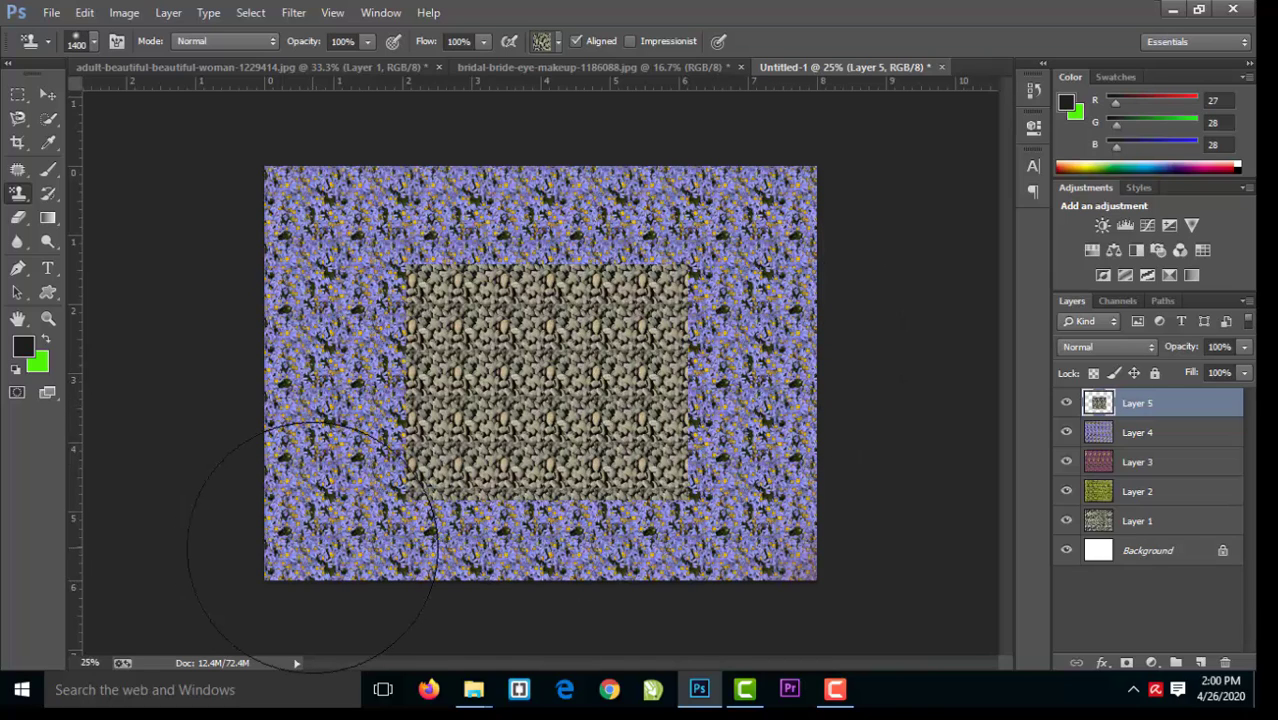
{"action": "left_click", "coordinate": [562, 40]}
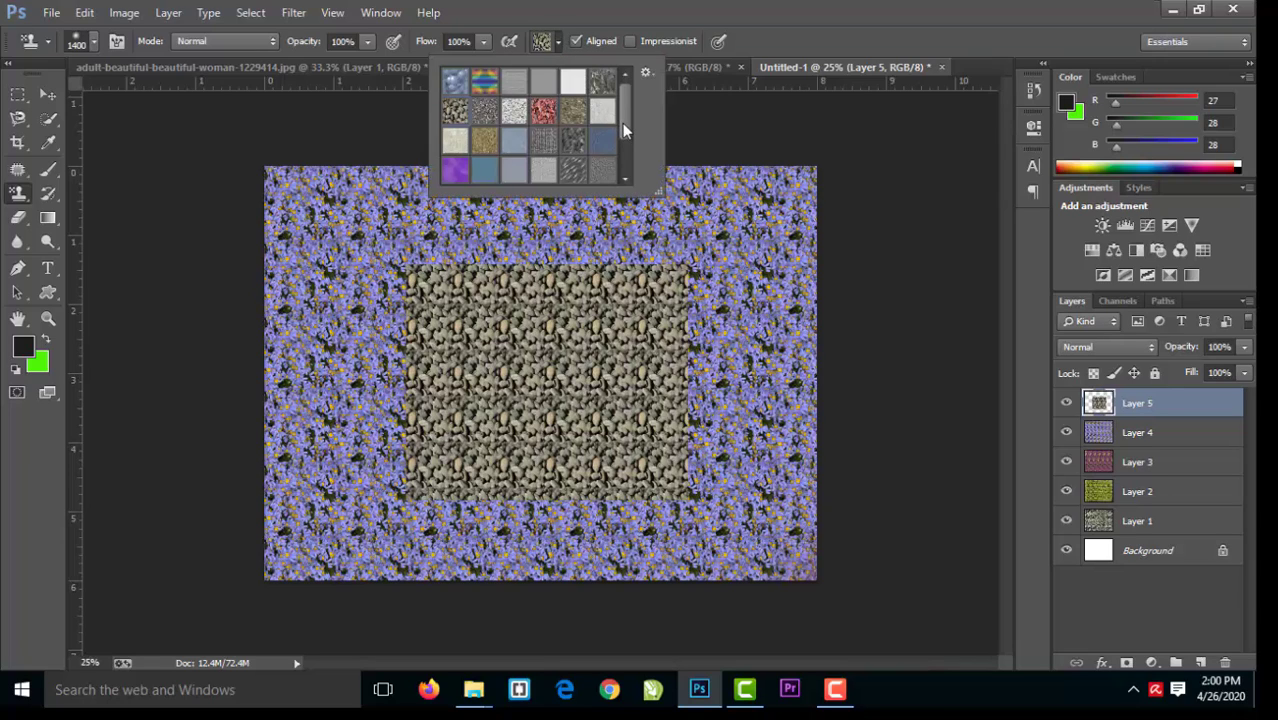
{"action": "left_click", "coordinate": [646, 73]}
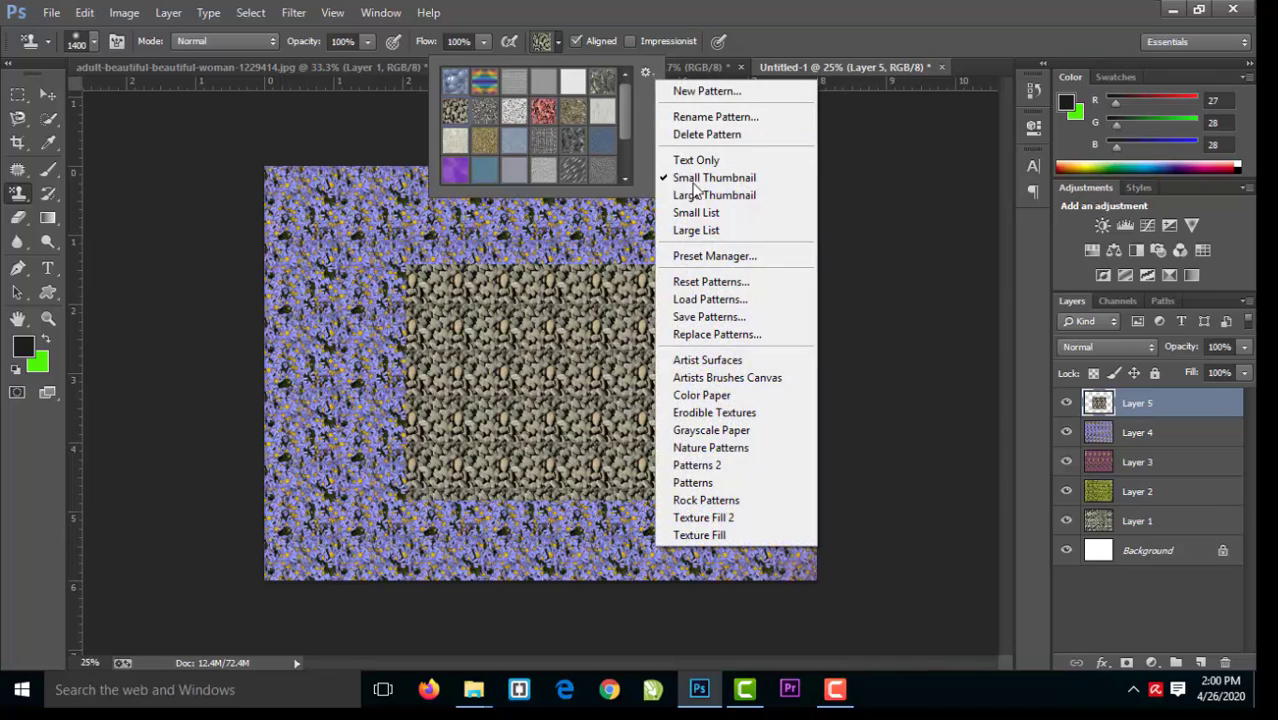
Step: Append the Erodible Textures set and stamp plain grey texture over the centre and purple border
{"action": "left_click", "coordinate": [697, 414]}
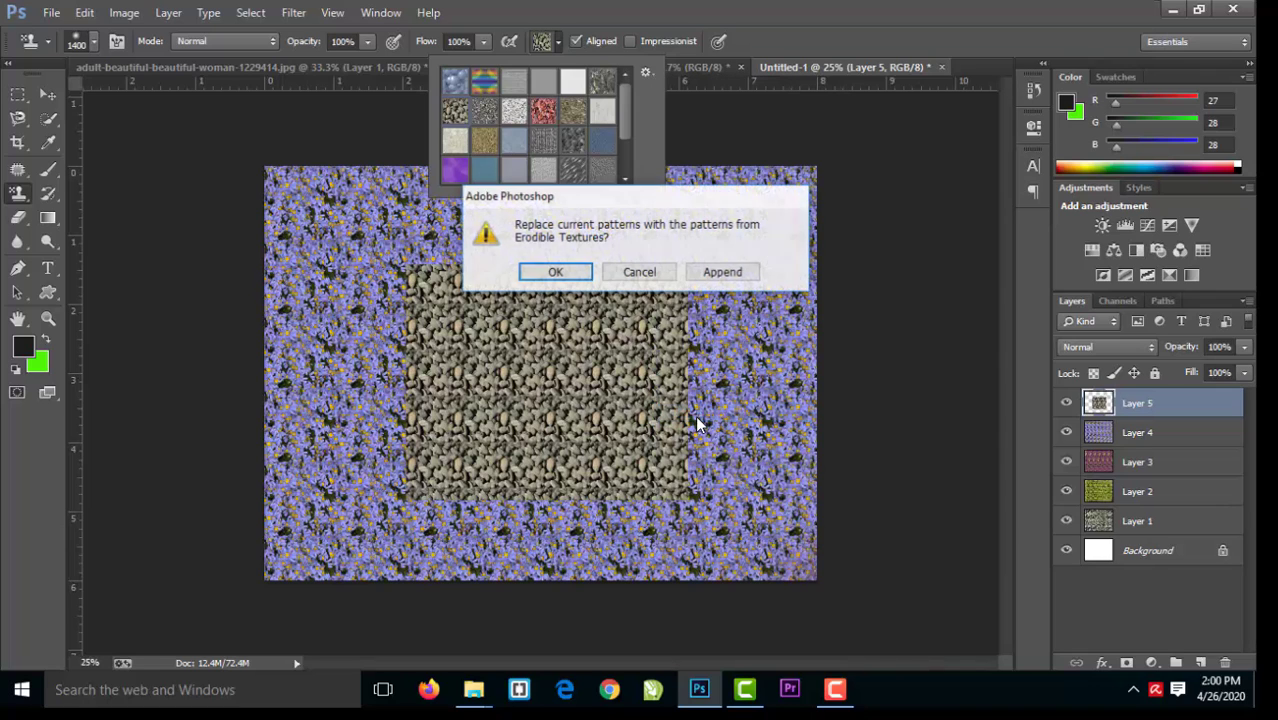
{"action": "left_click", "coordinate": [722, 272]}
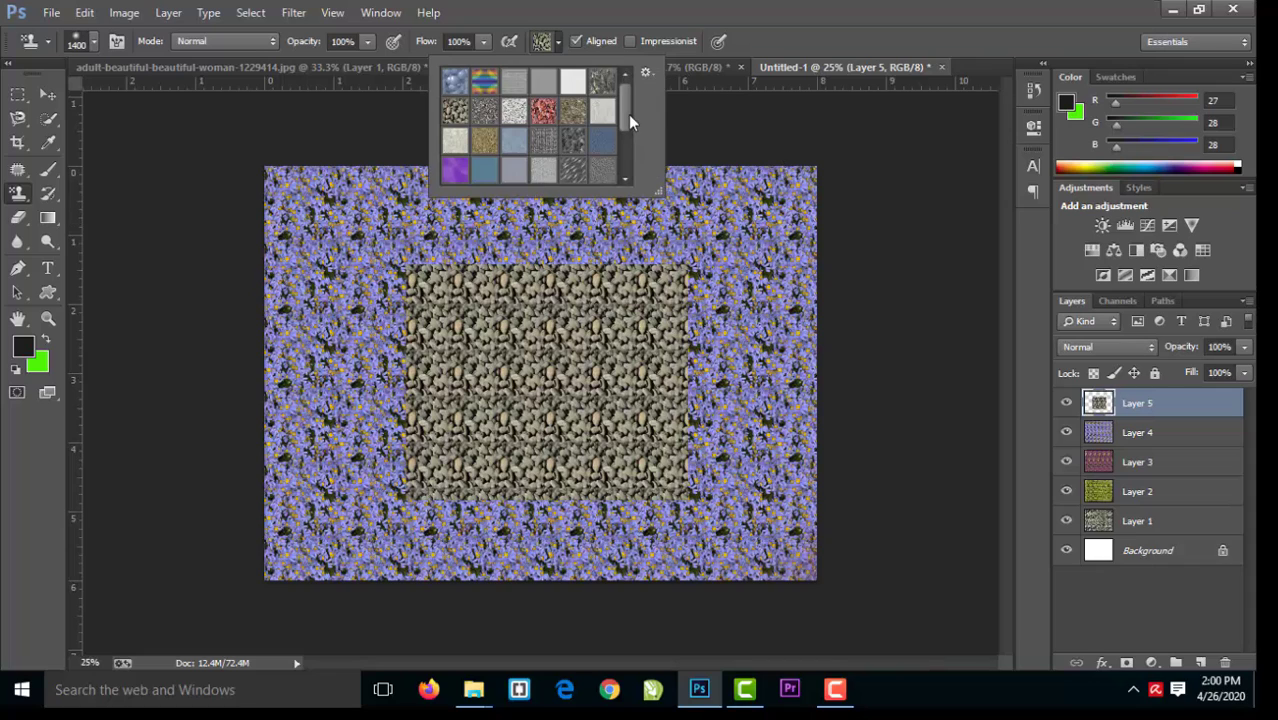
{"action": "left_click_drag", "start_coordinate": [628, 114], "coordinate": [625, 156]}
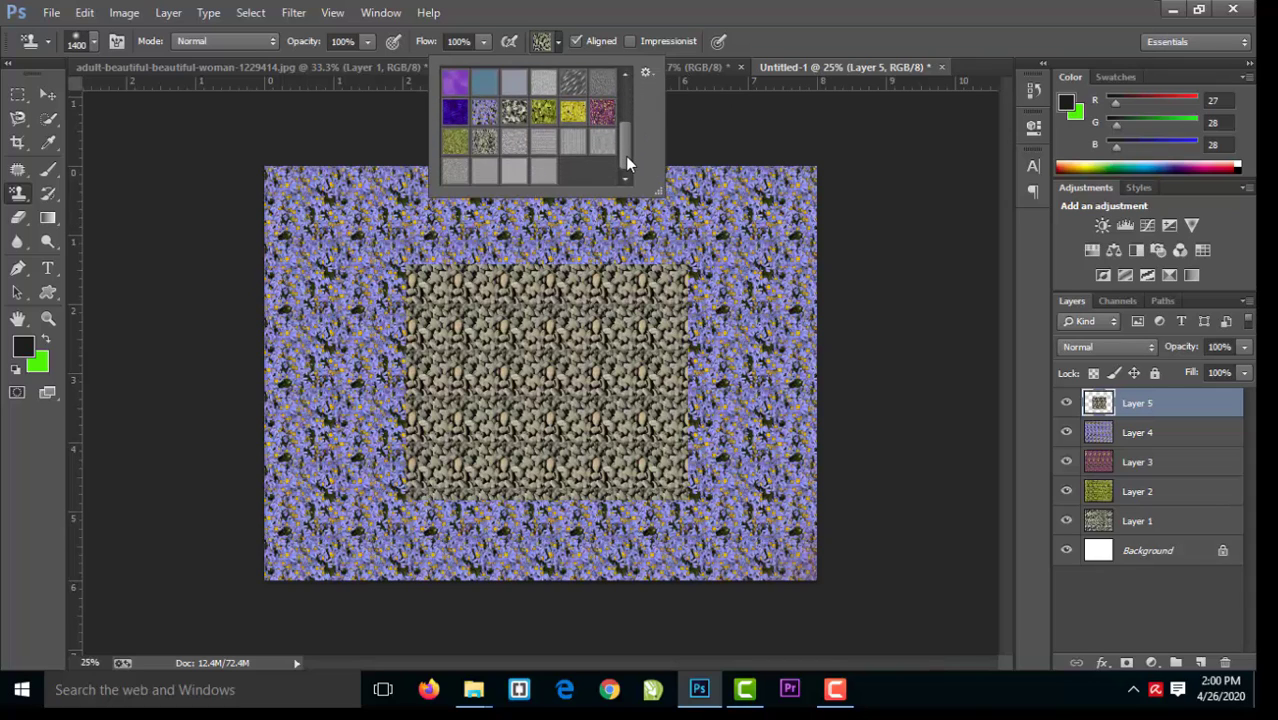
{"action": "double_click", "coordinate": [543, 176]}
{"action": "mouse_move", "coordinate": [450, 330]}
{"action": "left_mouse_down"}
{"action": "mouse_move", "coordinate": [590, 284]}
{"action": "mouse_move", "coordinate": [472, 414]}
{"action": "left_mouse_up"}
{"action": "mouse_move", "coordinate": [789, 228]}
{"action": "left_mouse_down"}
{"action": "mouse_move", "coordinate": [542, 506]}
{"action": "mouse_move", "coordinate": [200, 571]}
{"action": "mouse_move", "coordinate": [562, 600]}
{"action": "mouse_move", "coordinate": [818, 563]}
{"action": "mouse_move", "coordinate": [796, 286]}
{"action": "mouse_move", "coordinate": [516, 163]}
{"action": "mouse_move", "coordinate": [288, 149]}
{"action": "left_mouse_up"}
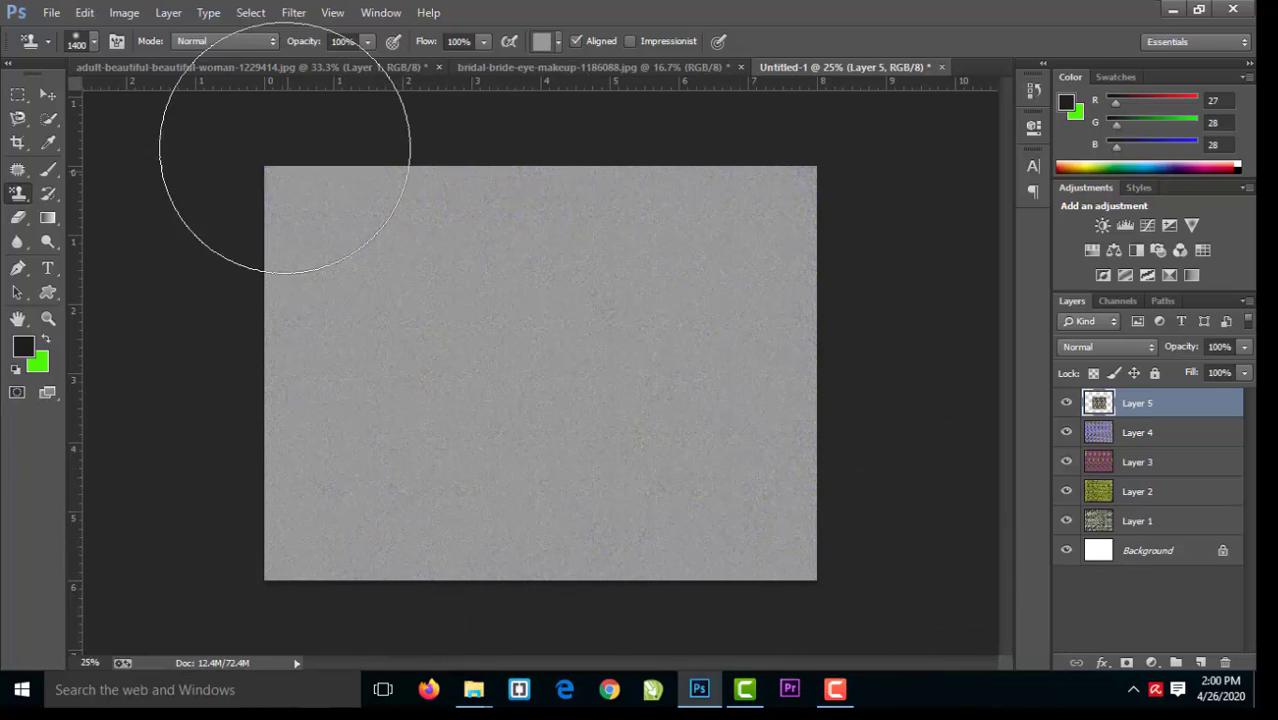
Step: Cover the canvas with the dark diagonal-streaked texture
{"action": "left_click", "coordinate": [559, 41]}
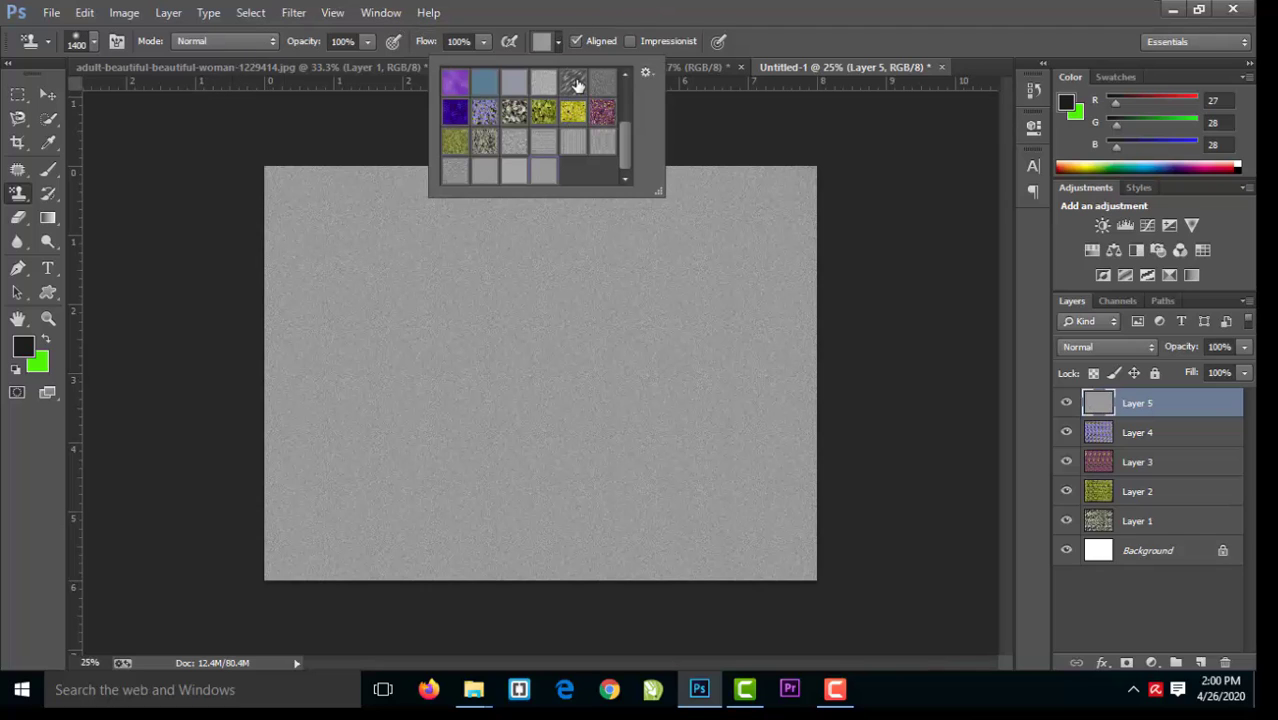
{"action": "left_click", "coordinate": [576, 86]}
{"action": "left_click", "coordinate": [548, 262]}
{"action": "mouse_move", "coordinate": [548, 262]}
{"action": "left_mouse_down"}
{"action": "mouse_move", "coordinate": [474, 342]}
{"action": "mouse_move", "coordinate": [765, 551]}
{"action": "mouse_move", "coordinate": [422, 508]}
{"action": "mouse_move", "coordinate": [320, 242]}
{"action": "mouse_move", "coordinate": [249, 391]}
{"action": "mouse_move", "coordinate": [310, 560]}
{"action": "left_mouse_up"}
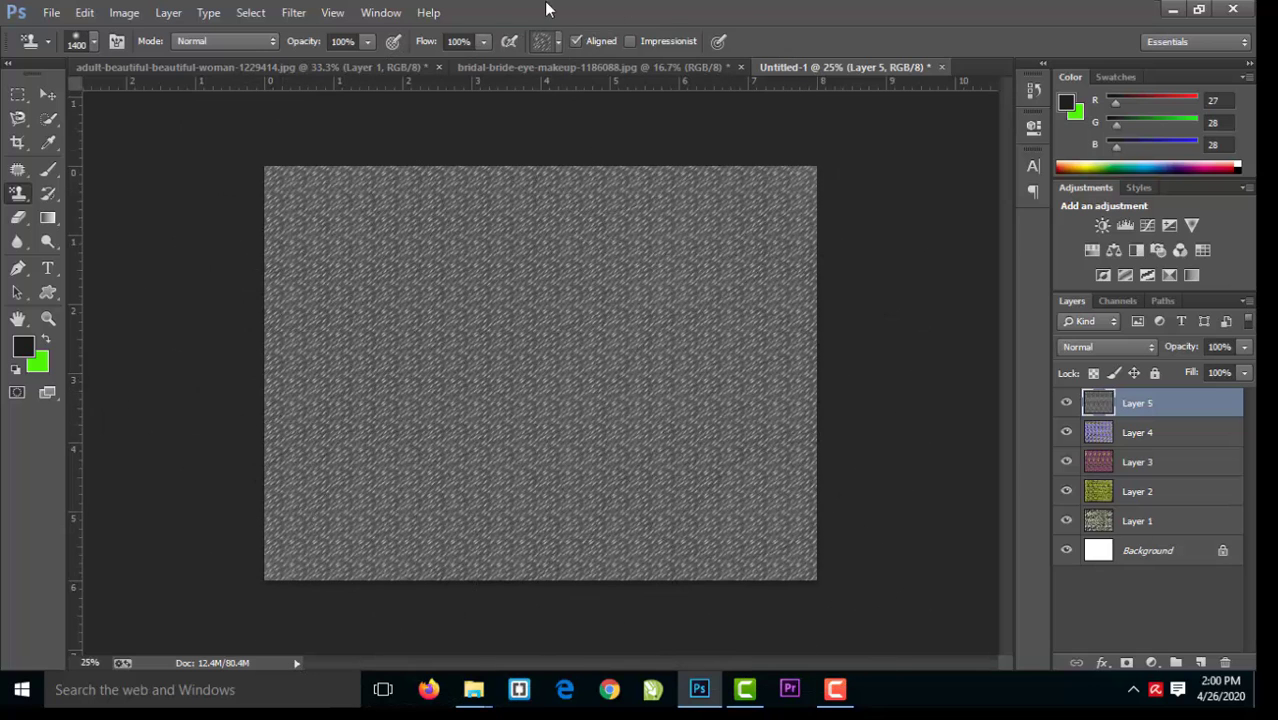
Step: Repaint the whole canvas with the deep purple texture
{"action": "left_click", "coordinate": [557, 42]}
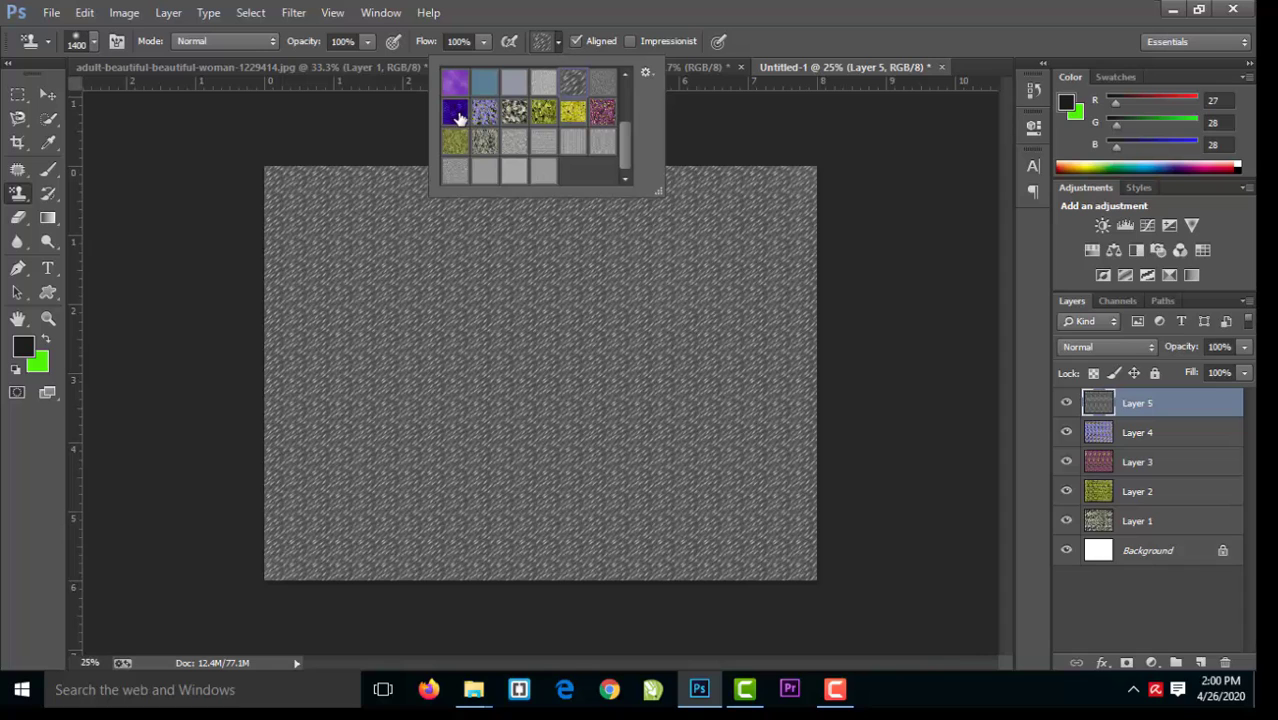
{"action": "left_click", "coordinate": [455, 117]}
{"action": "left_click", "coordinate": [382, 305]}
{"action": "mouse_move", "coordinate": [382, 305]}
{"action": "left_mouse_down"}
{"action": "mouse_move", "coordinate": [462, 128]}
{"action": "mouse_move", "coordinate": [812, 230]}
{"action": "mouse_move", "coordinate": [822, 465]}
{"action": "mouse_move", "coordinate": [177, 551]}
{"action": "mouse_move", "coordinate": [662, 214]}
{"action": "left_mouse_up"}
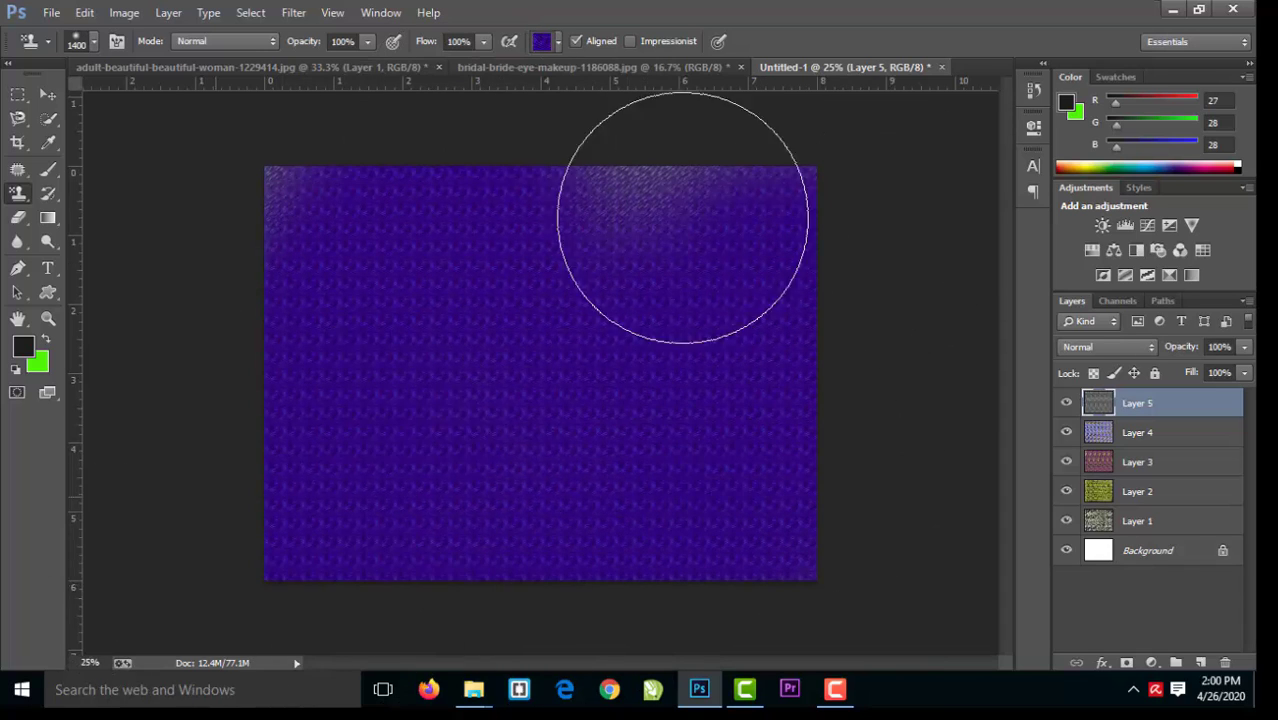
{"action": "left_click_drag", "start_coordinate": [569, 567], "coordinate": [645, 248]}
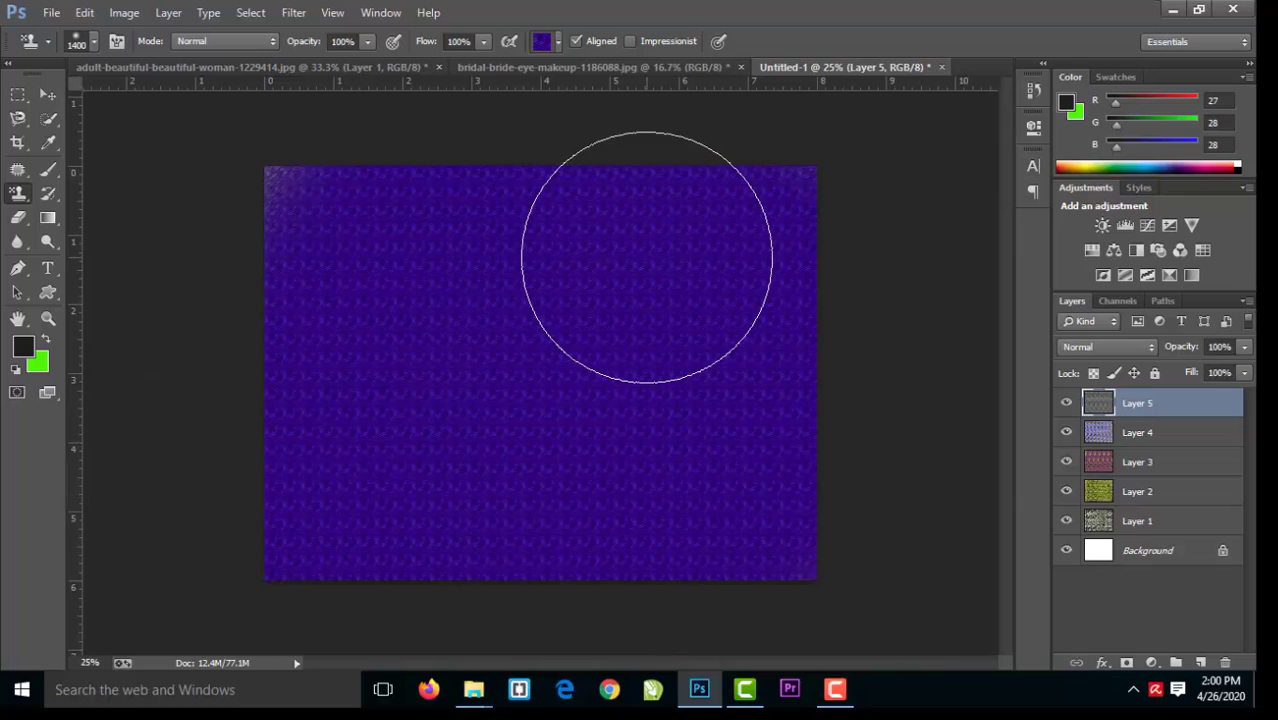
Step: Paint light purple texture over the top-left and yellow-green over the lower-left
{"action": "left_click", "coordinate": [559, 42]}
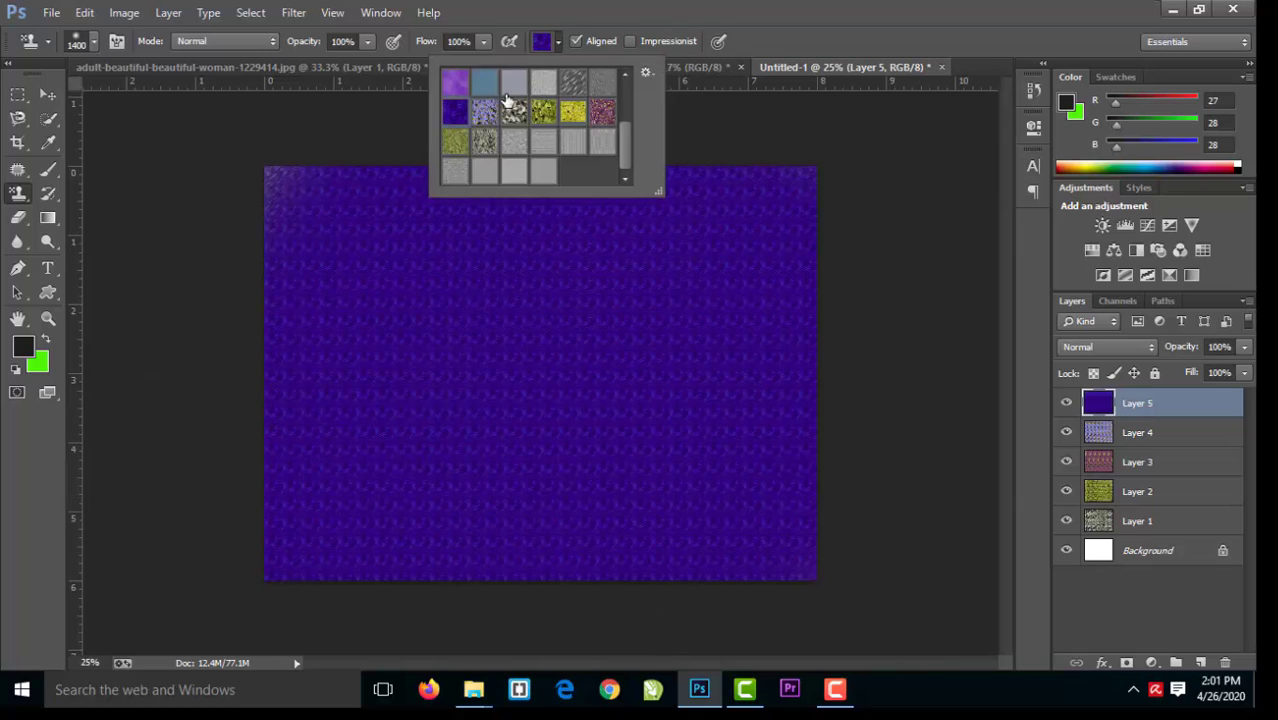
{"action": "left_click", "coordinate": [455, 90]}
{"action": "mouse_move", "coordinate": [357, 228]}
{"action": "left_mouse_down"}
{"action": "mouse_move", "coordinate": [442, 114]}
{"action": "mouse_move", "coordinate": [422, 171]}
{"action": "mouse_move", "coordinate": [222, 456]}
{"action": "mouse_move", "coordinate": [271, 442]}
{"action": "mouse_move", "coordinate": [399, 251]}
{"action": "mouse_move", "coordinate": [550, 155]}
{"action": "mouse_move", "coordinate": [237, 342]}
{"action": "left_mouse_up"}
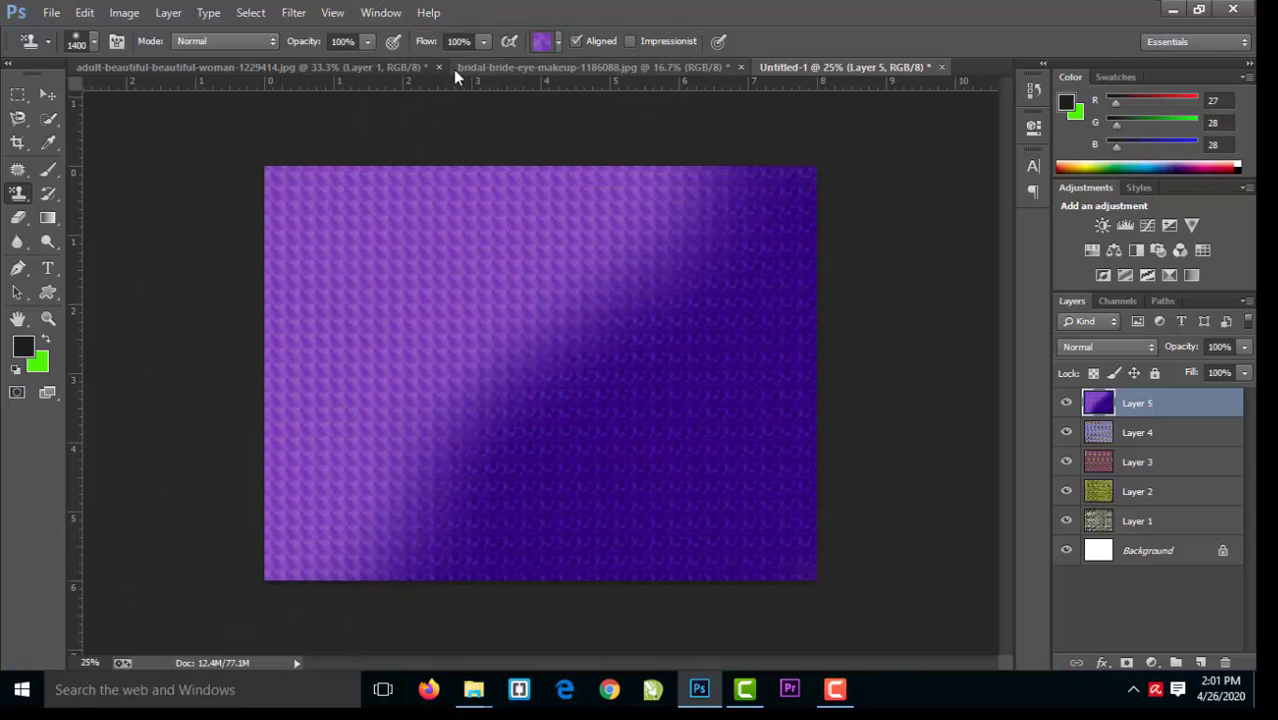
{"action": "left_click", "coordinate": [557, 42]}
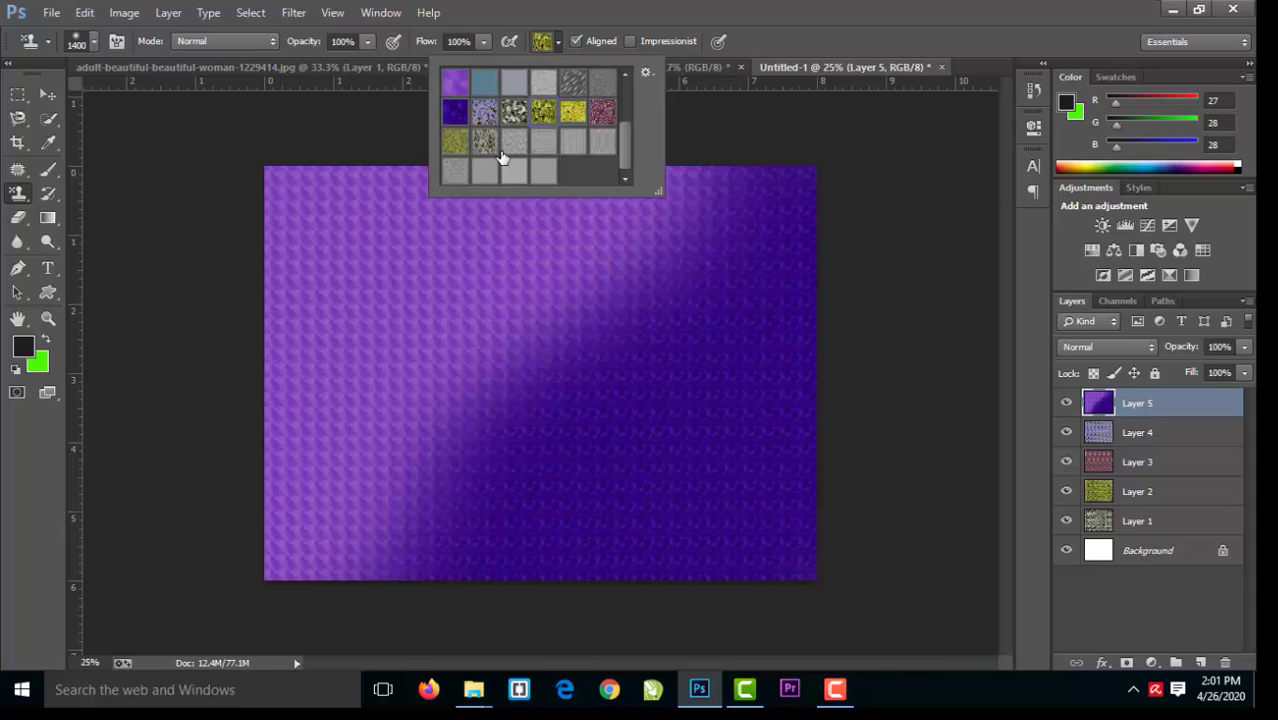
{"action": "left_click", "coordinate": [502, 154]}
{"action": "mouse_move", "coordinate": [265, 499]}
{"action": "left_mouse_down"}
{"action": "mouse_move", "coordinate": [365, 471]}
{"action": "mouse_move", "coordinate": [342, 528]}
{"action": "mouse_move", "coordinate": [499, 585]}
{"action": "left_mouse_up"}
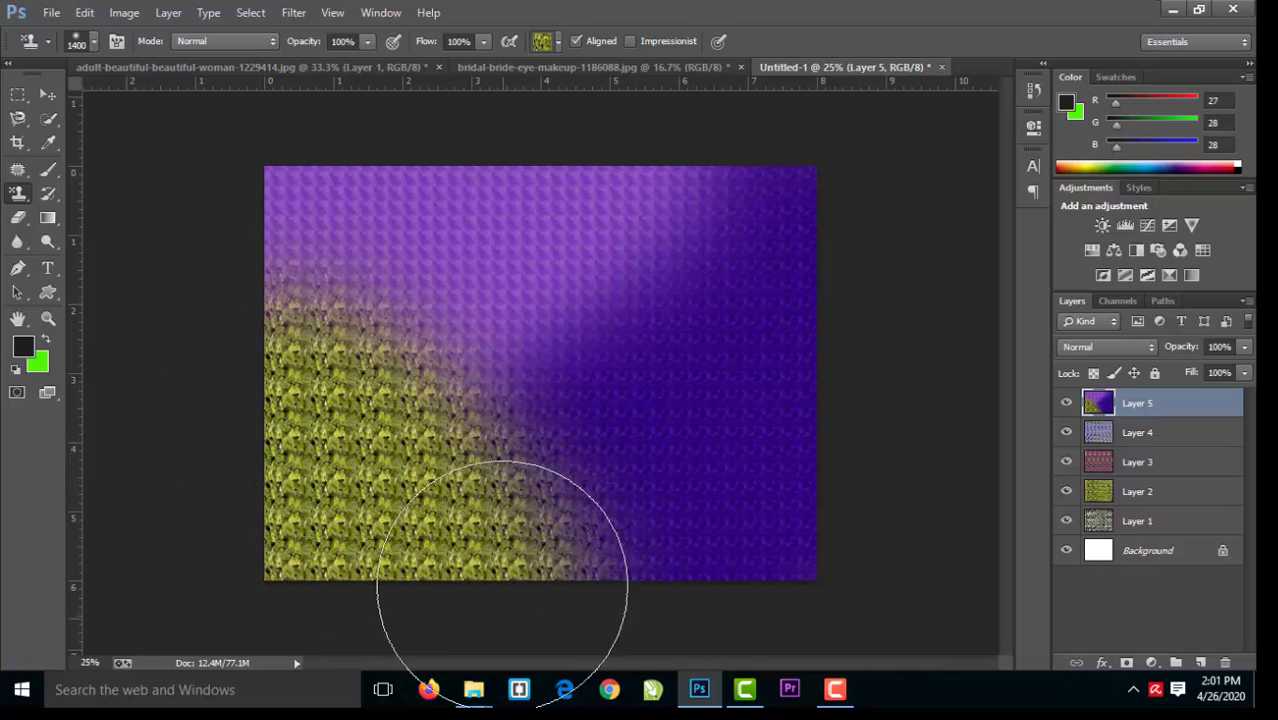
Step: Add pale speckled texture at top right and a plain grey patch at lower right
{"action": "left_click", "coordinate": [556, 42]}
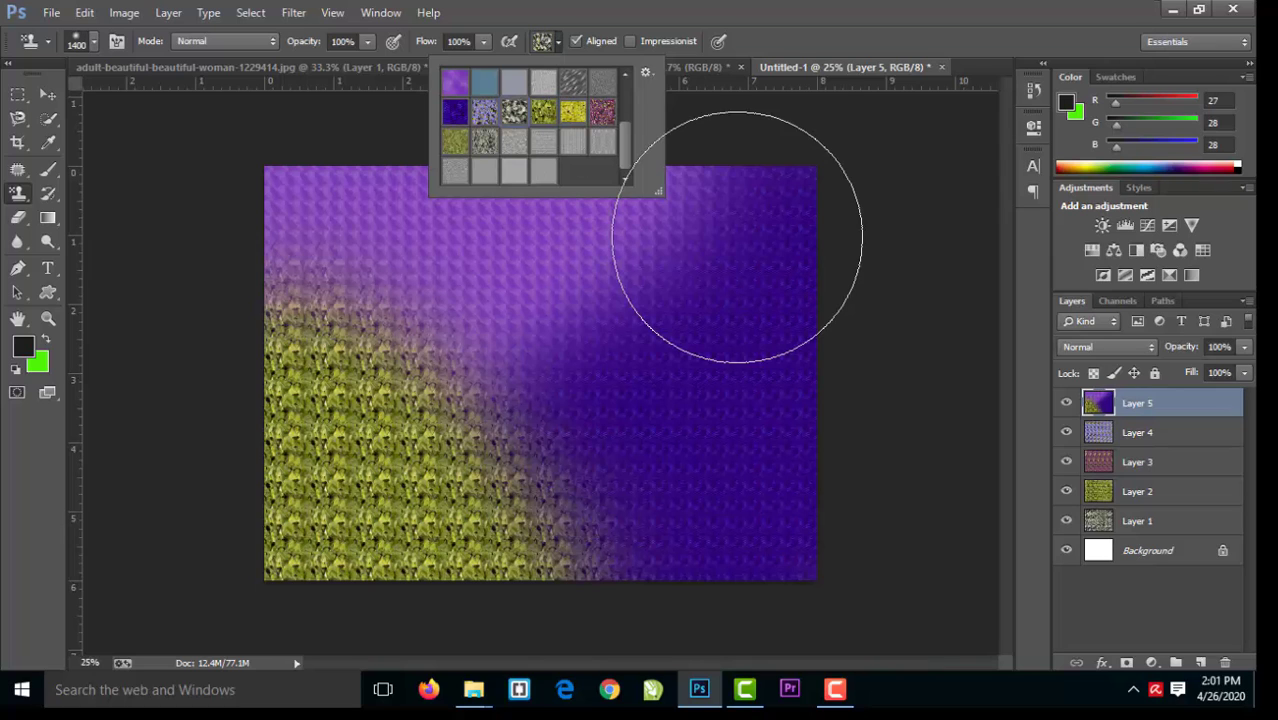
{"action": "left_click", "coordinate": [785, 177]}
{"action": "left_click_drag", "start_coordinate": [779, 163], "coordinate": [741, 187]}
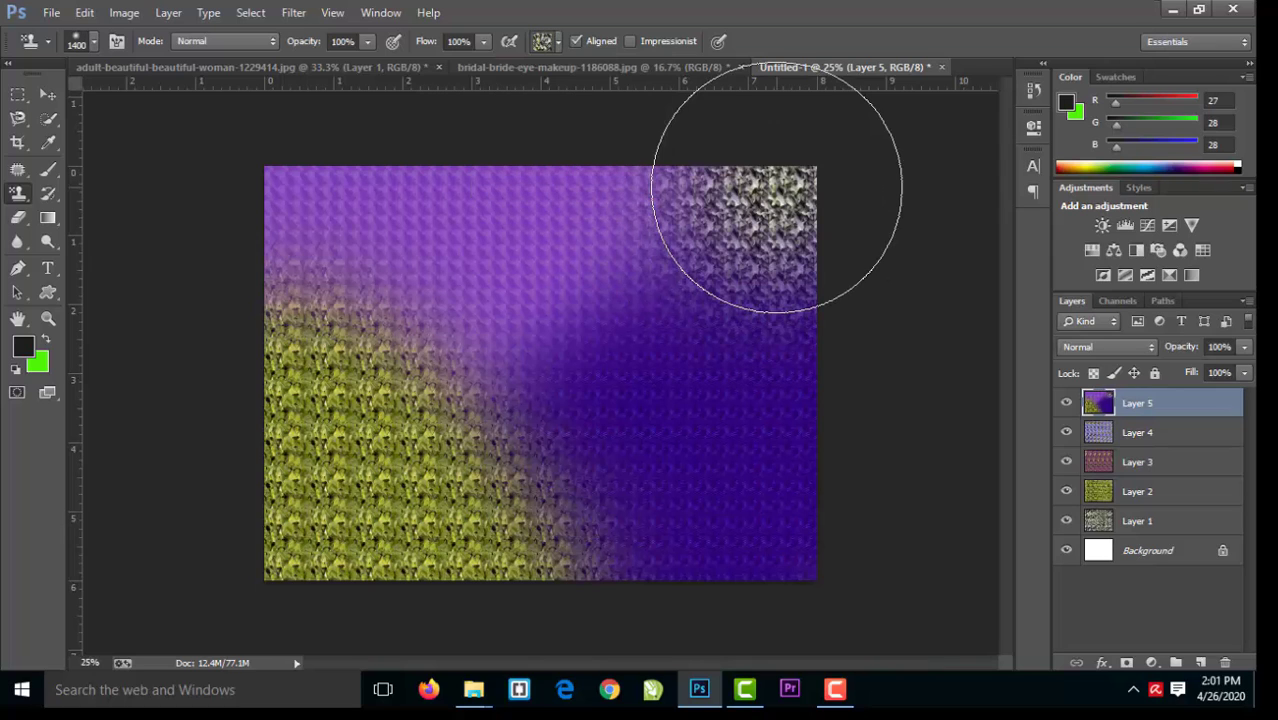
{"action": "left_click", "coordinate": [485, 40]}
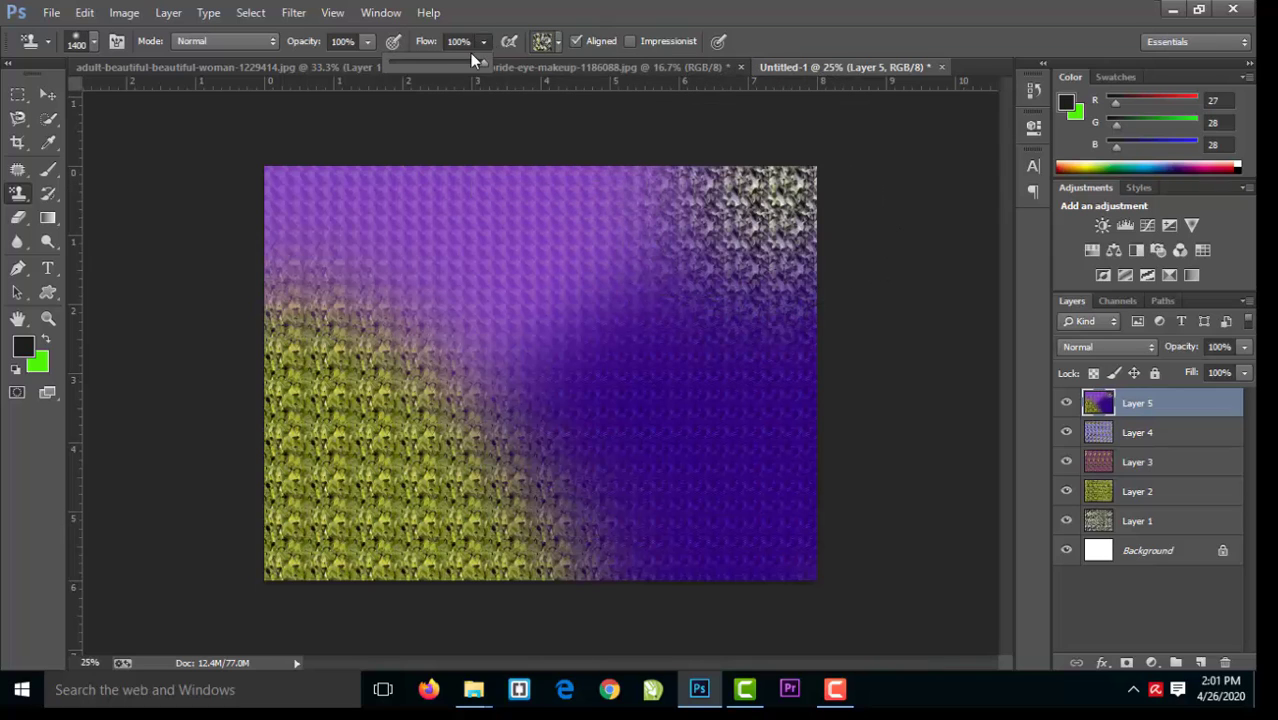
{"action": "left_click", "coordinate": [560, 44]}
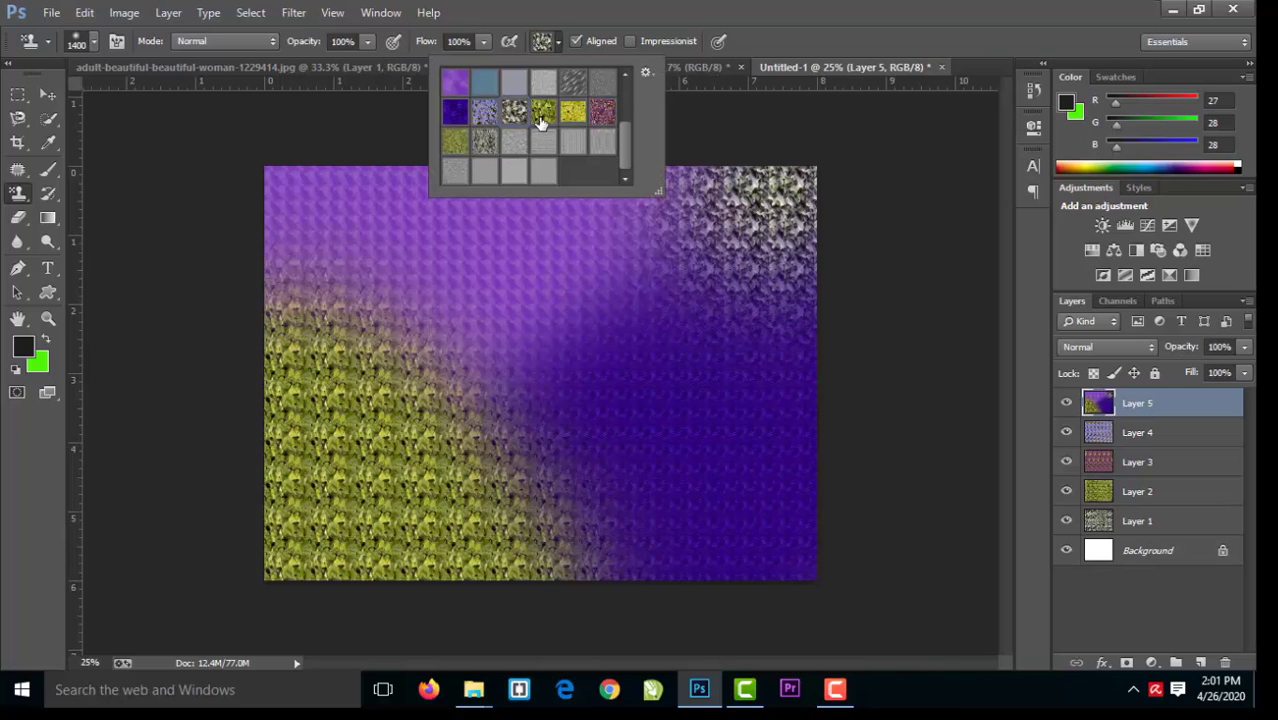
{"action": "left_click", "coordinate": [541, 153]}
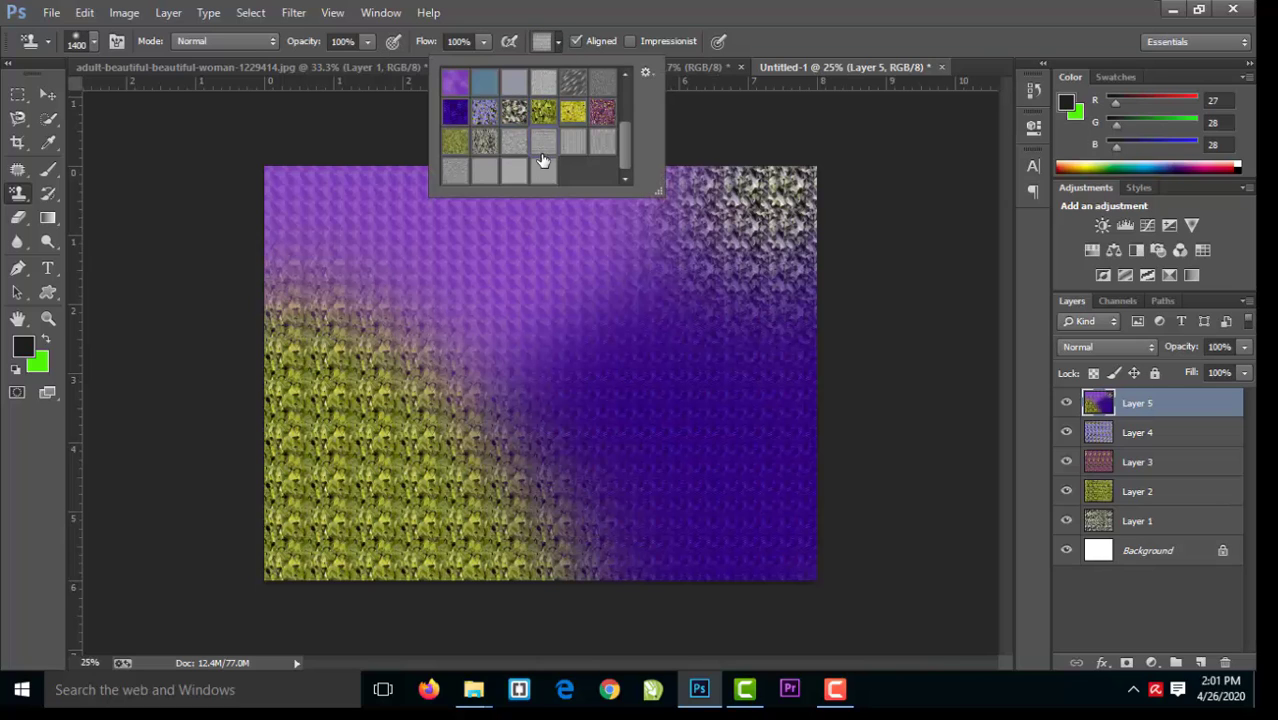
{"action": "left_click", "coordinate": [751, 505]}
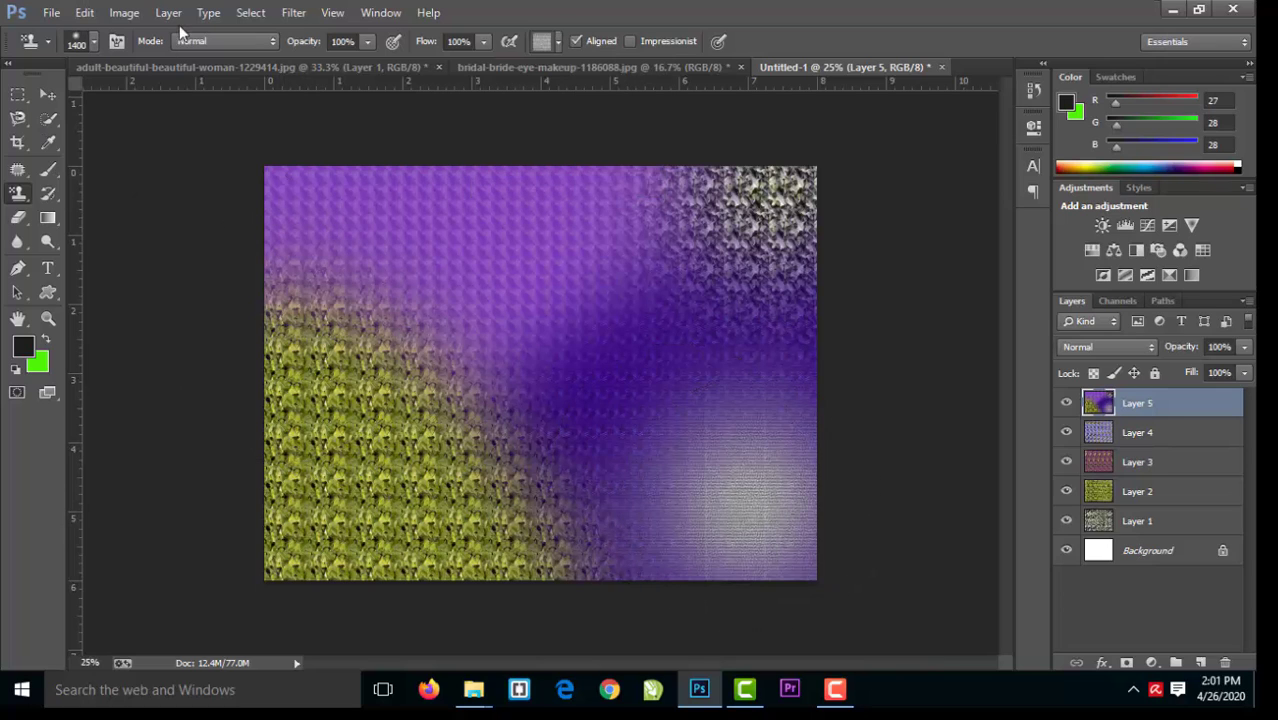
Step: At 35% Pattern Stamp opacity, restamp translucent texture down the left side and top-left
{"action": "left_click", "coordinate": [366, 43]}
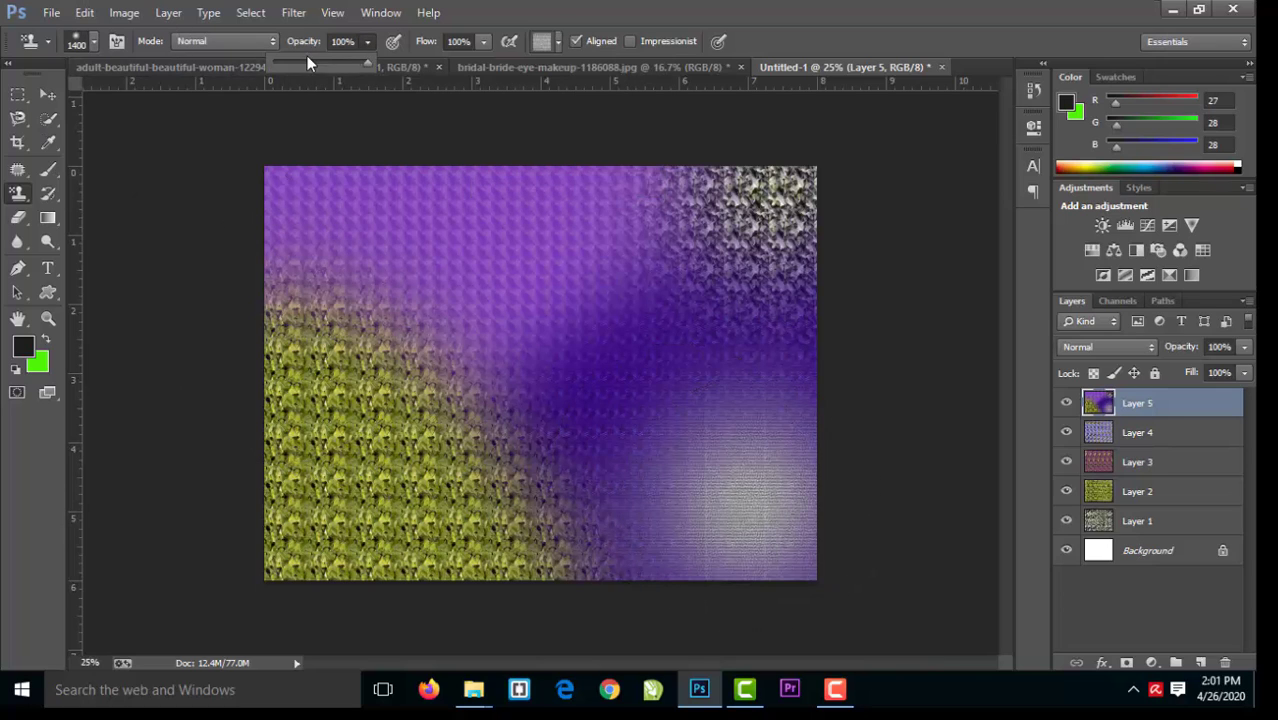
{"action": "left_click", "coordinate": [307, 63]}
{"action": "mouse_move", "coordinate": [286, 312]}
{"action": "left_mouse_down"}
{"action": "mouse_move", "coordinate": [340, 516]}
{"action": "mouse_move", "coordinate": [287, 468]}
{"action": "mouse_move", "coordinate": [371, 271]}
{"action": "mouse_move", "coordinate": [334, 248]}
{"action": "mouse_move", "coordinate": [400, 220]}
{"action": "mouse_move", "coordinate": [513, 203]}
{"action": "mouse_move", "coordinate": [685, 223]}
{"action": "mouse_move", "coordinate": [656, 234]}
{"action": "mouse_move", "coordinate": [670, 280]}
{"action": "mouse_move", "coordinate": [633, 387]}
{"action": "mouse_move", "coordinate": [613, 383]}
{"action": "left_mouse_up"}
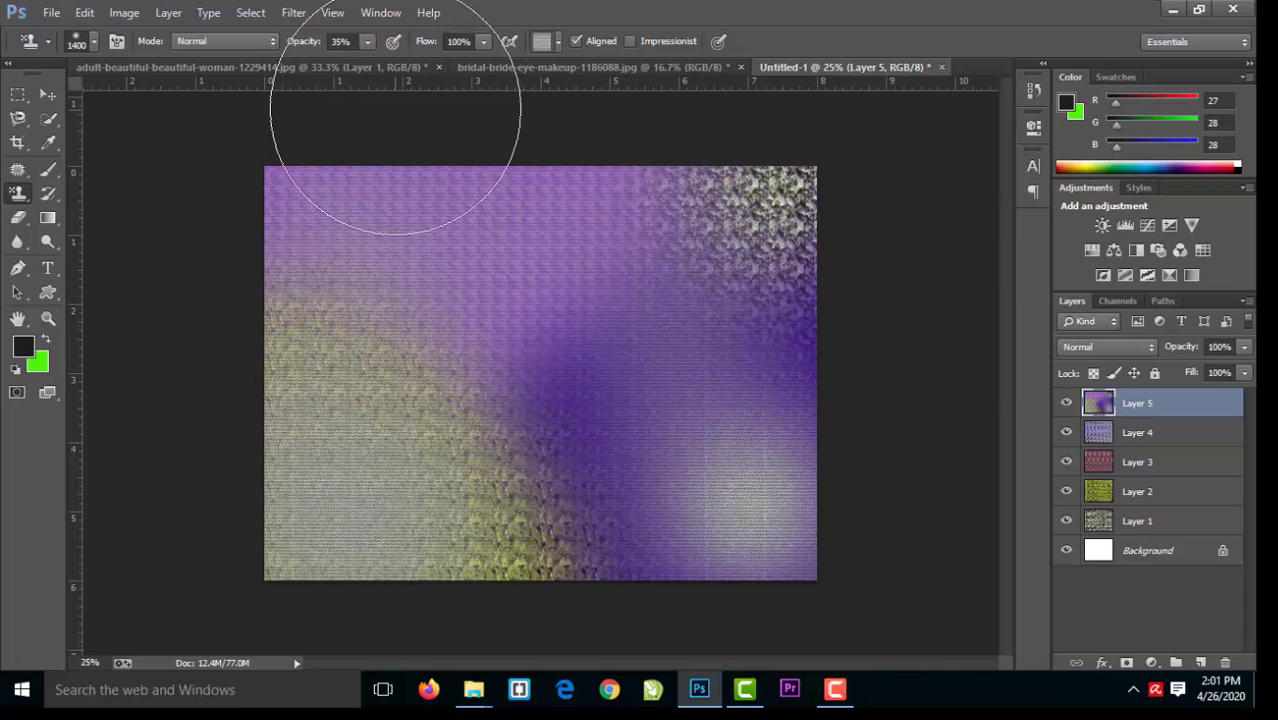
{"action": "left_click", "coordinate": [556, 44]}
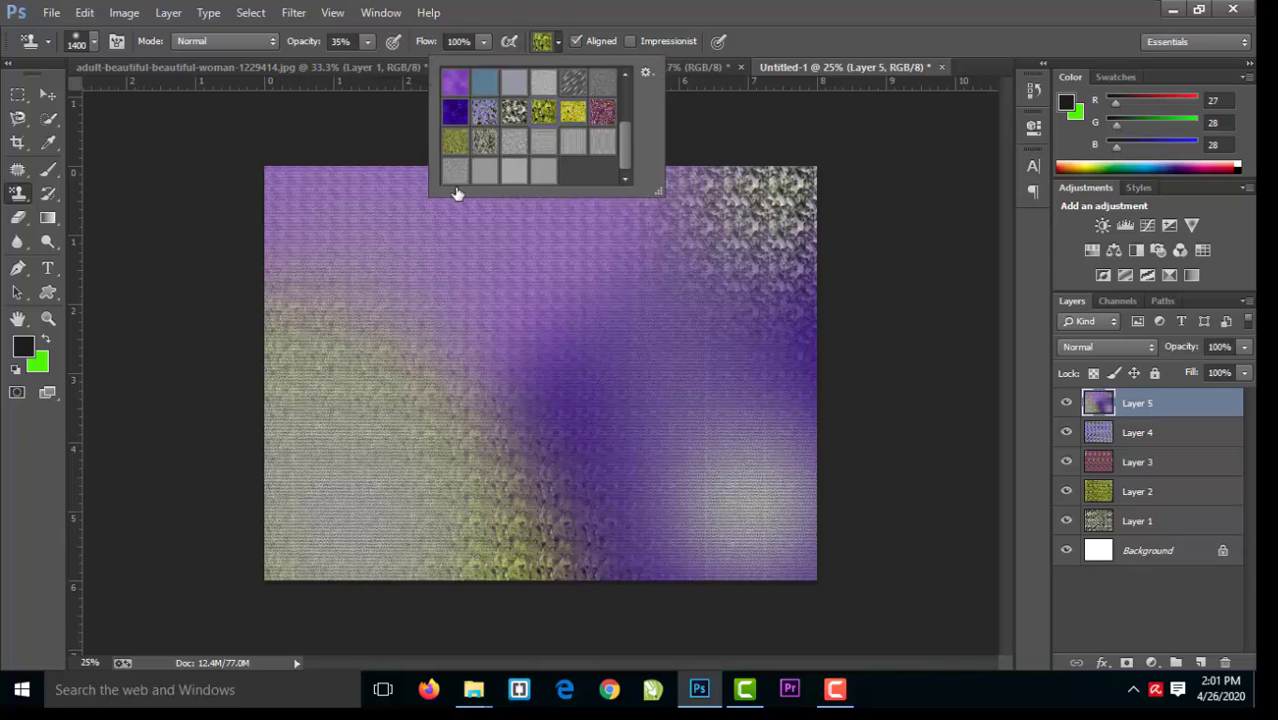
{"action": "left_click", "coordinate": [371, 214]}
{"action": "mouse_move", "coordinate": [371, 214]}
{"action": "left_mouse_down"}
{"action": "mouse_move", "coordinate": [394, 228]}
{"action": "mouse_move", "coordinate": [517, 218]}
{"action": "left_mouse_up"}
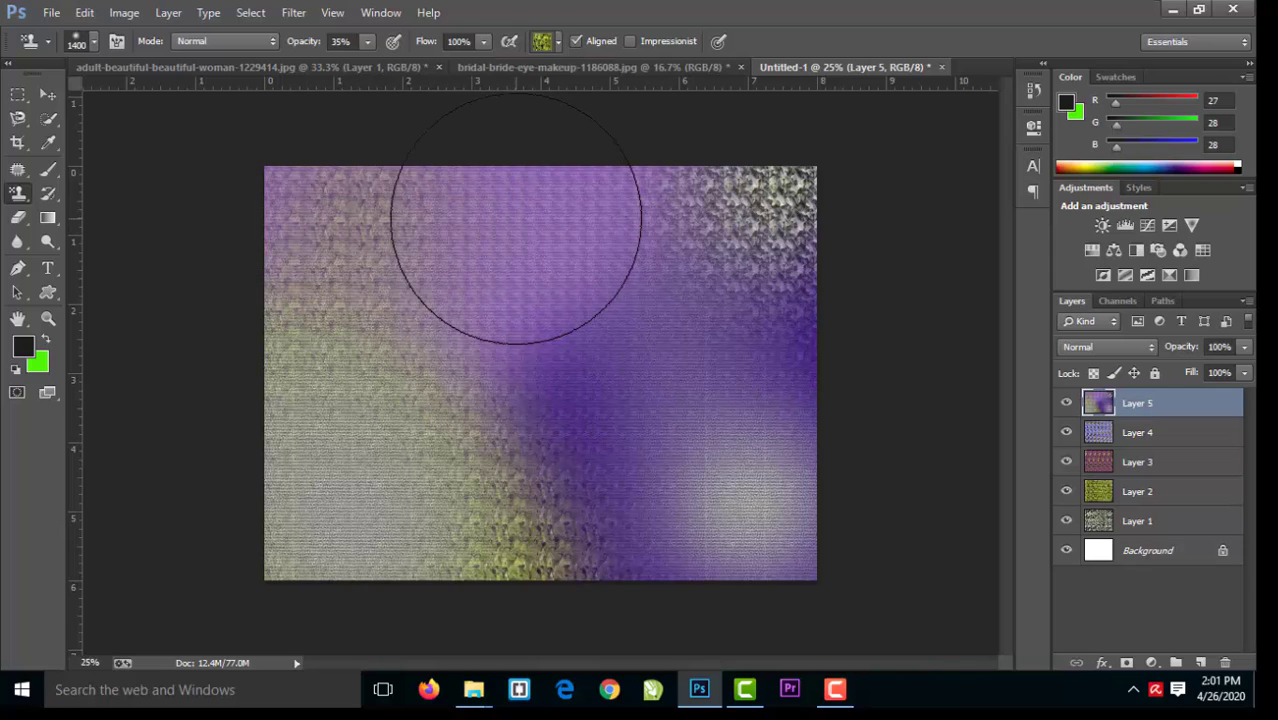
Step: Lighten the dark purple at top right with translucent grey texture, then switch to Move tool
{"action": "left_click", "coordinate": [557, 42]}
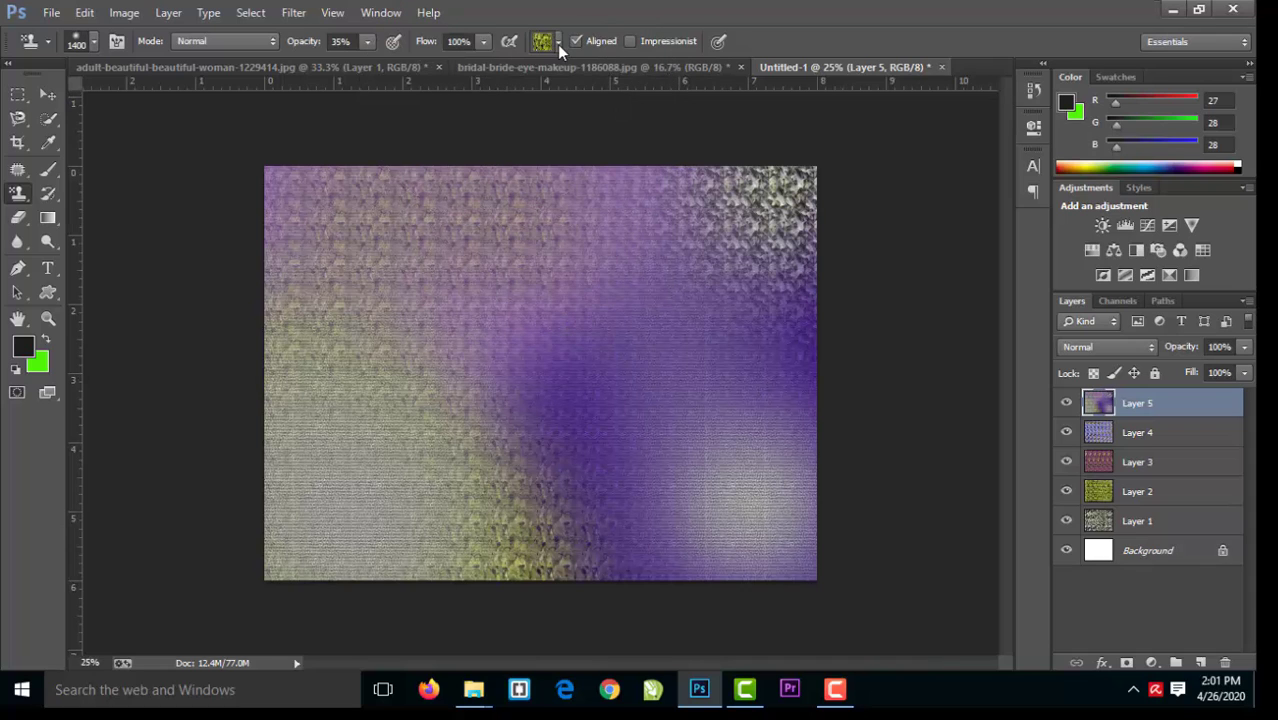
{"action": "left_click", "coordinate": [557, 42]}
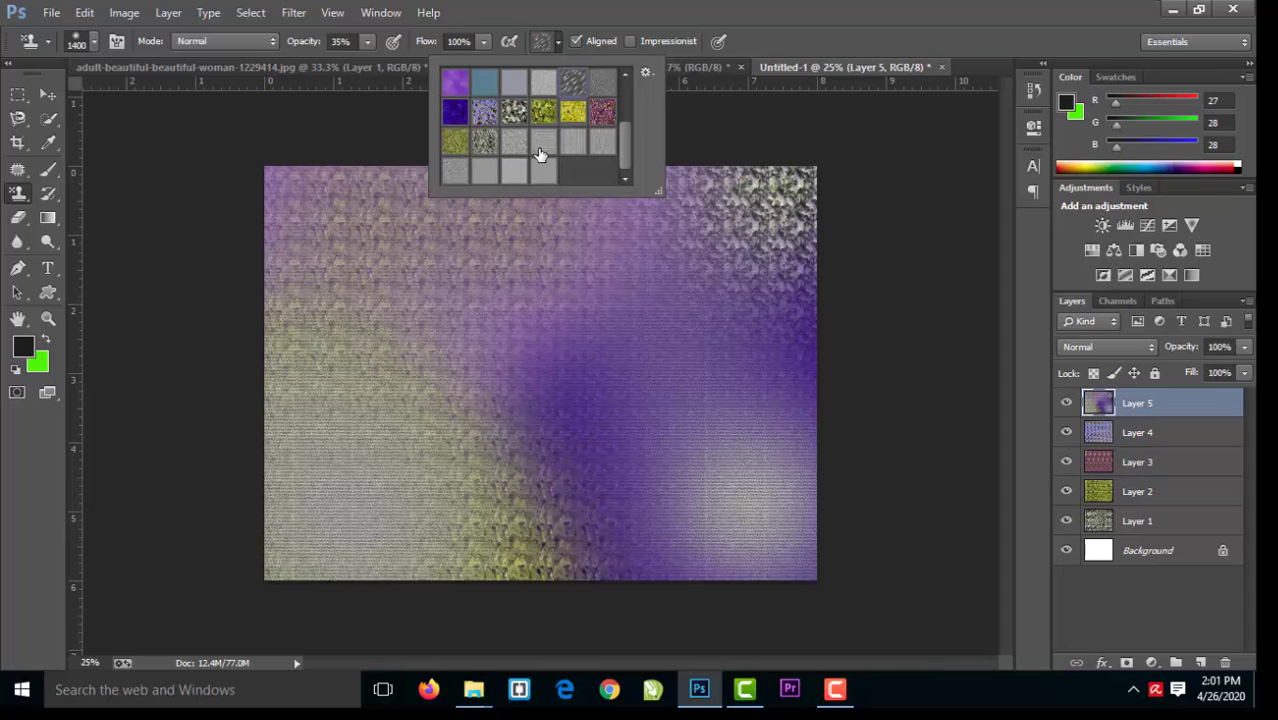
{"action": "left_click", "coordinate": [551, 145]}
{"action": "left_click", "coordinate": [385, 235]}
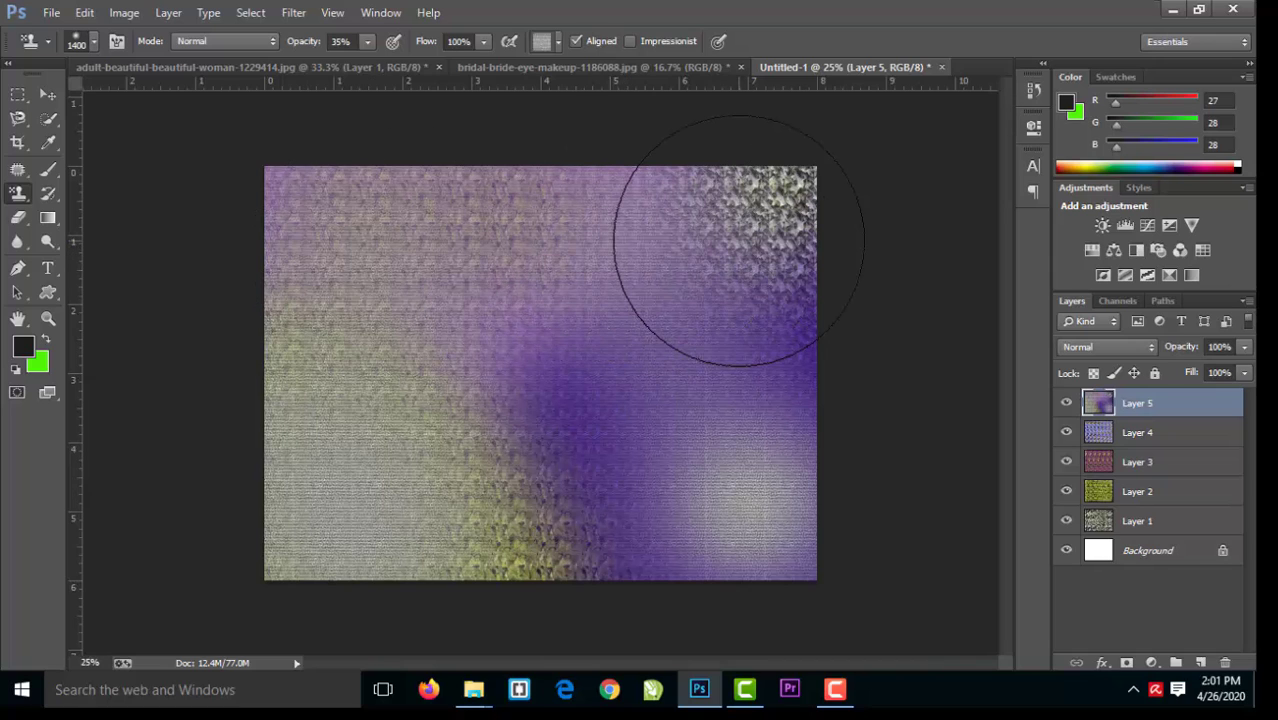
{"action": "left_click", "coordinate": [603, 423]}
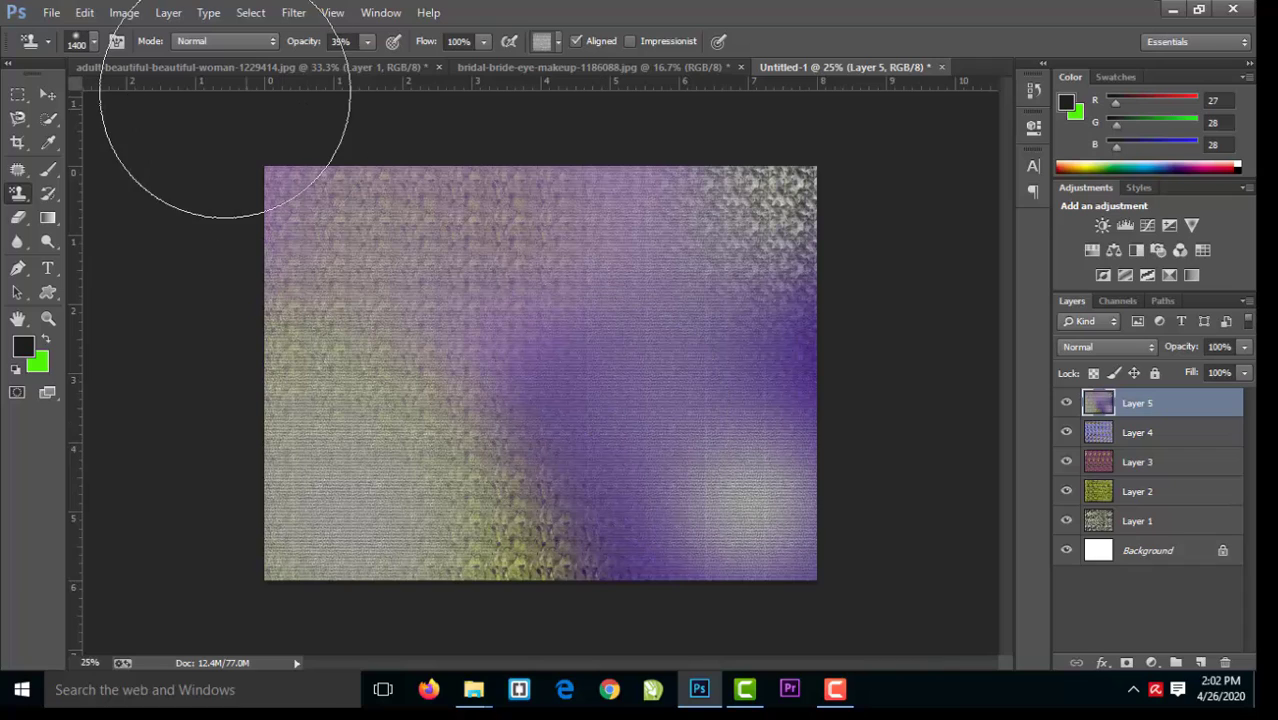
{"action": "left_click", "coordinate": [52, 91]}
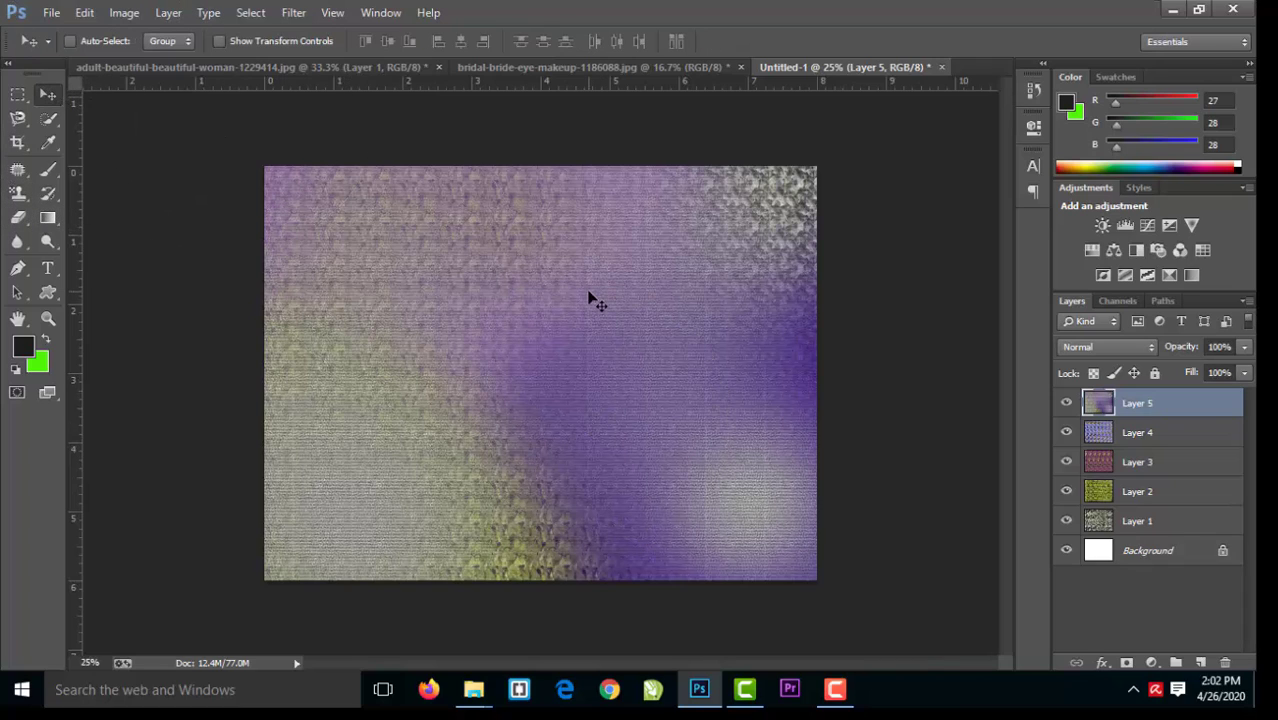
{"action": "left_click", "coordinate": [834, 692]}
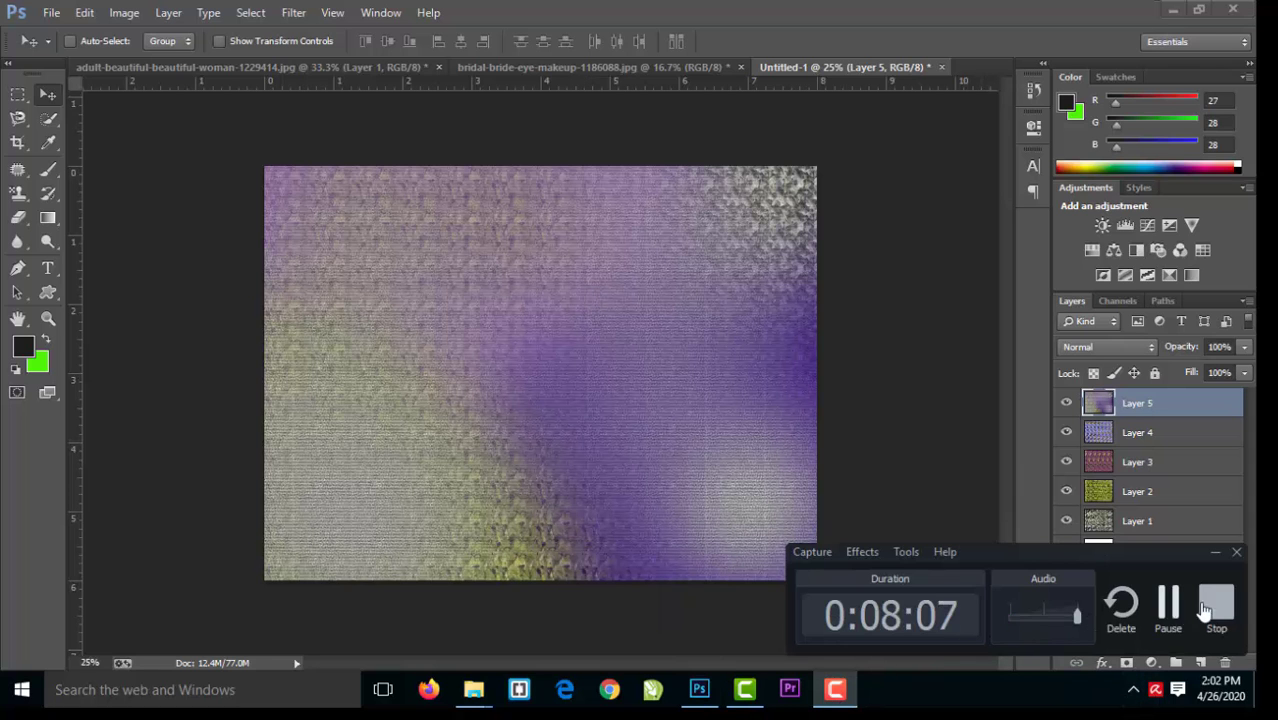